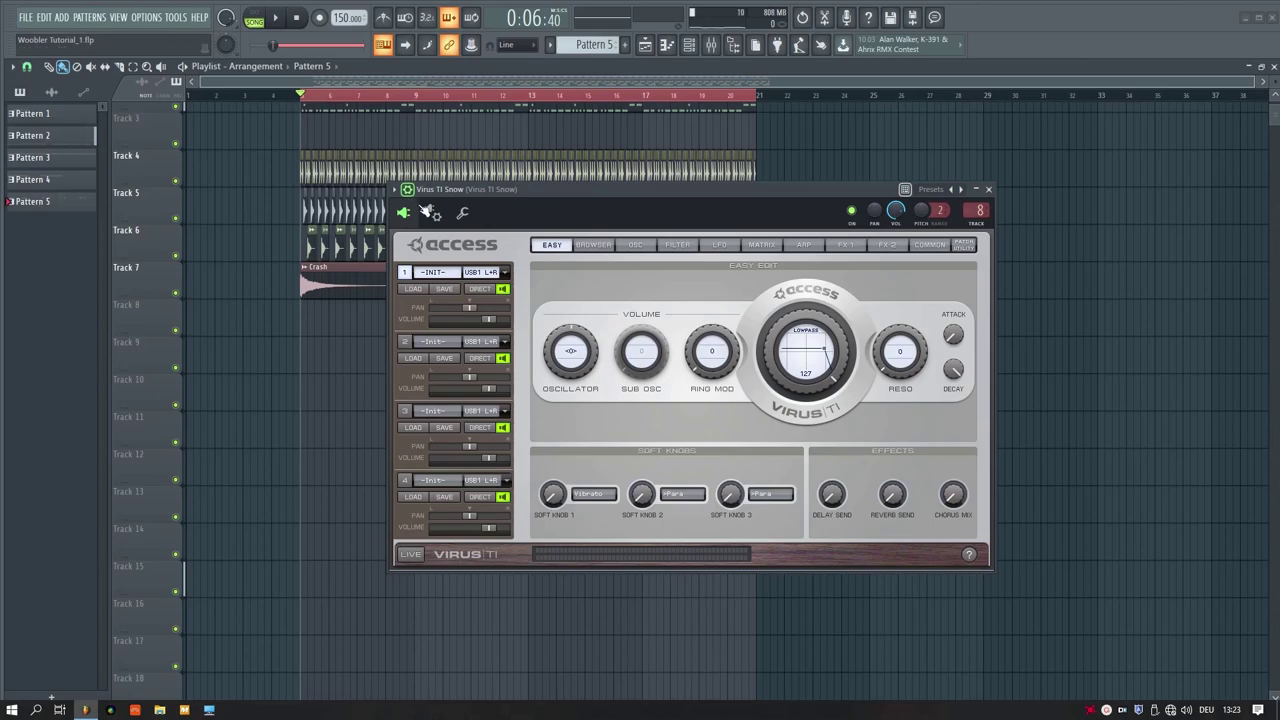
Load the -INIT- patch from the synth's patch library into part 1 and return to the Easy page
click(593, 244)
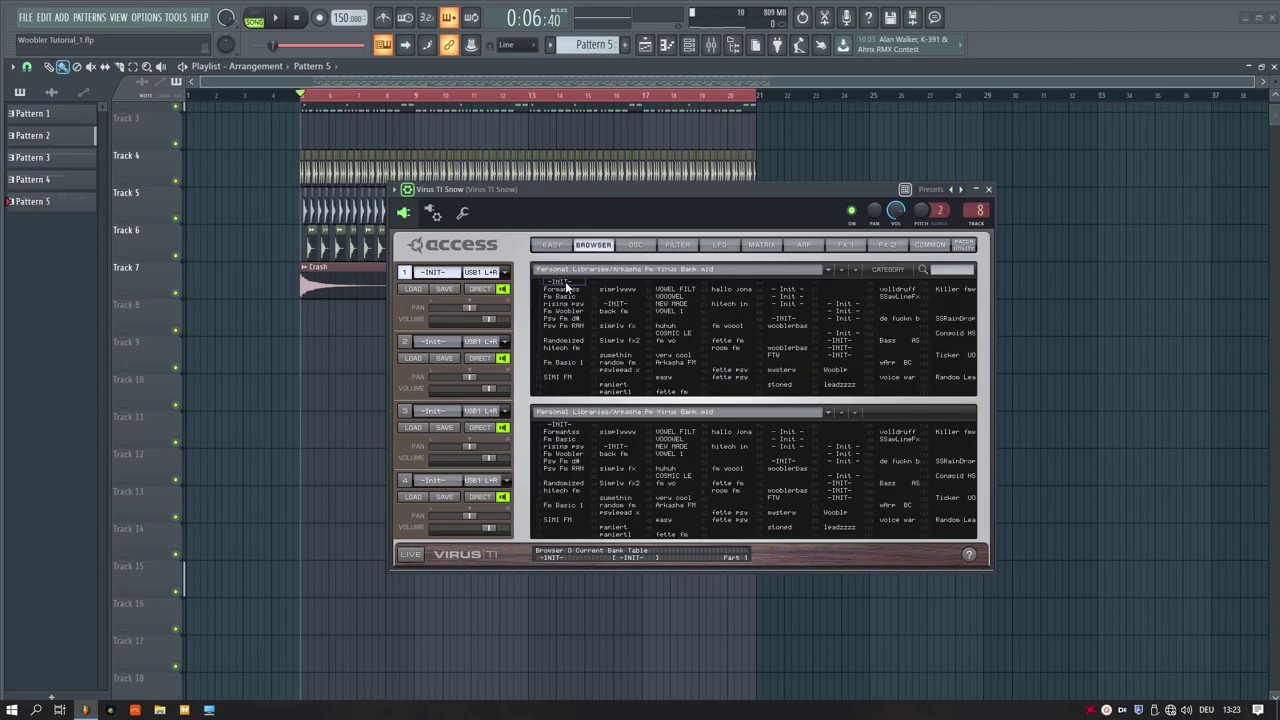
click(565, 281)
click(551, 245)
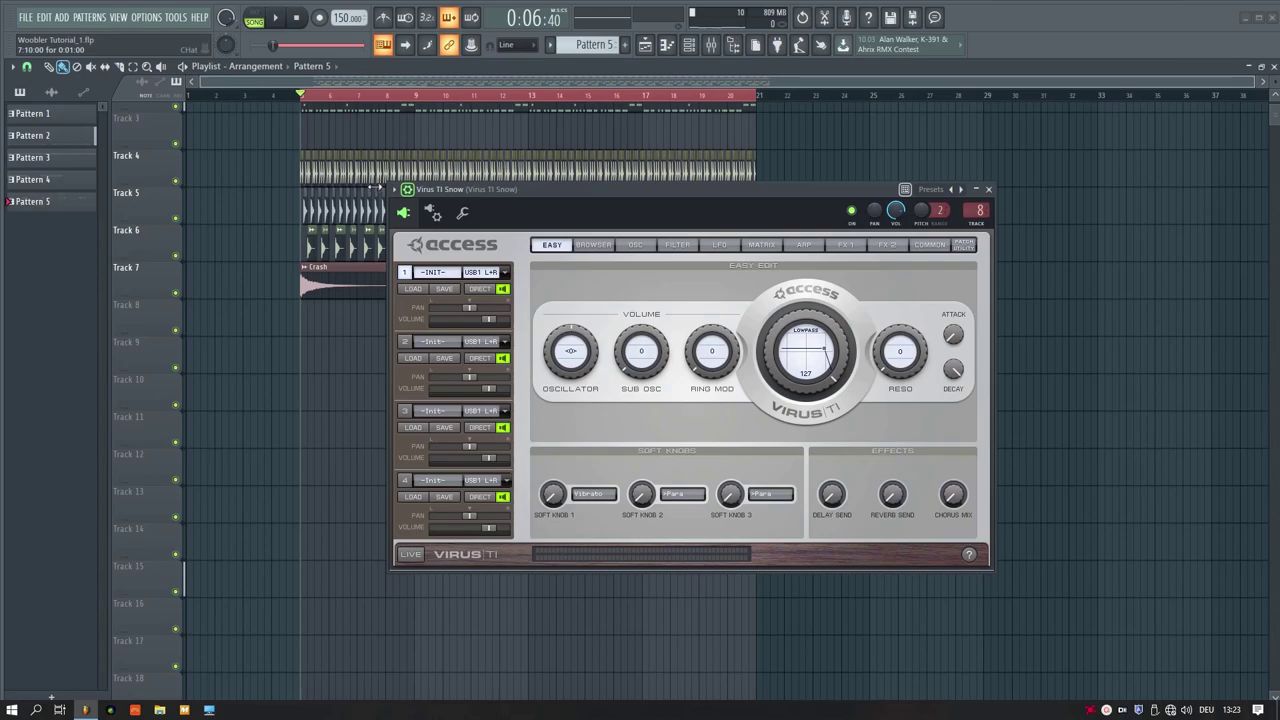
Add Pattern 6 for the Virus TI Snow channel and enter a four-bar A4 note from bar 1 in its piano roll
click(407, 190)
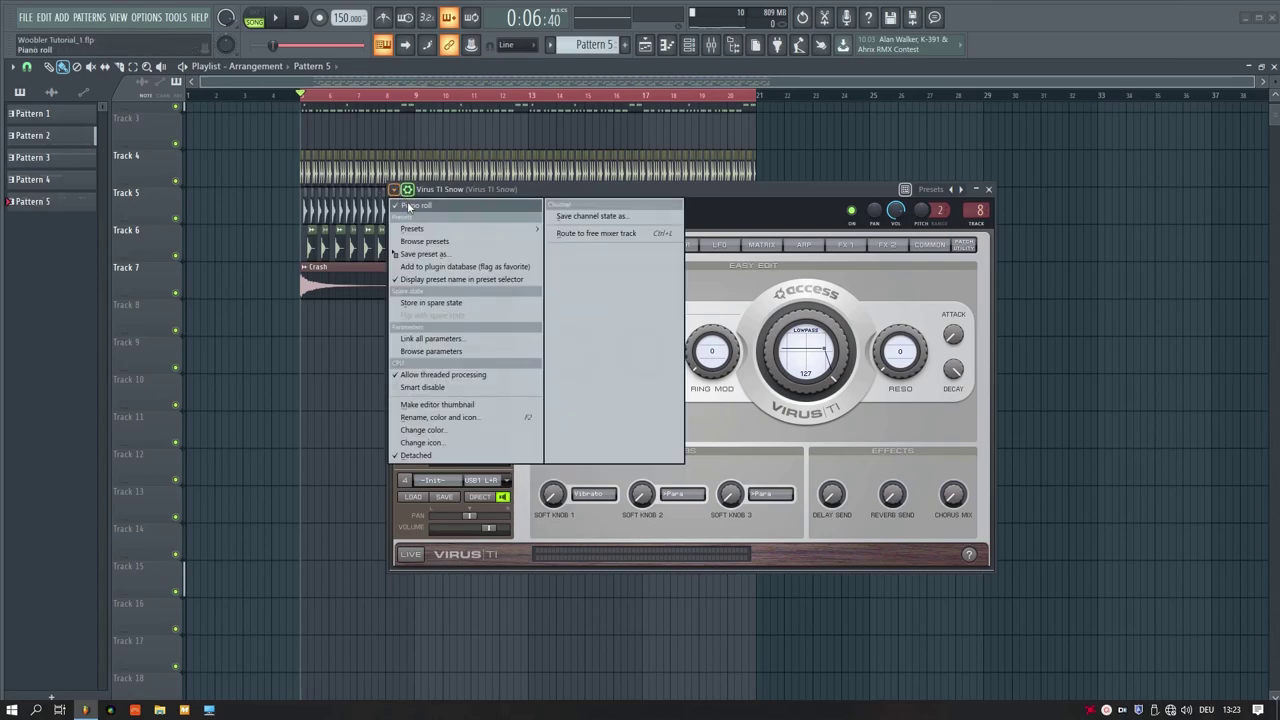
click(464, 207)
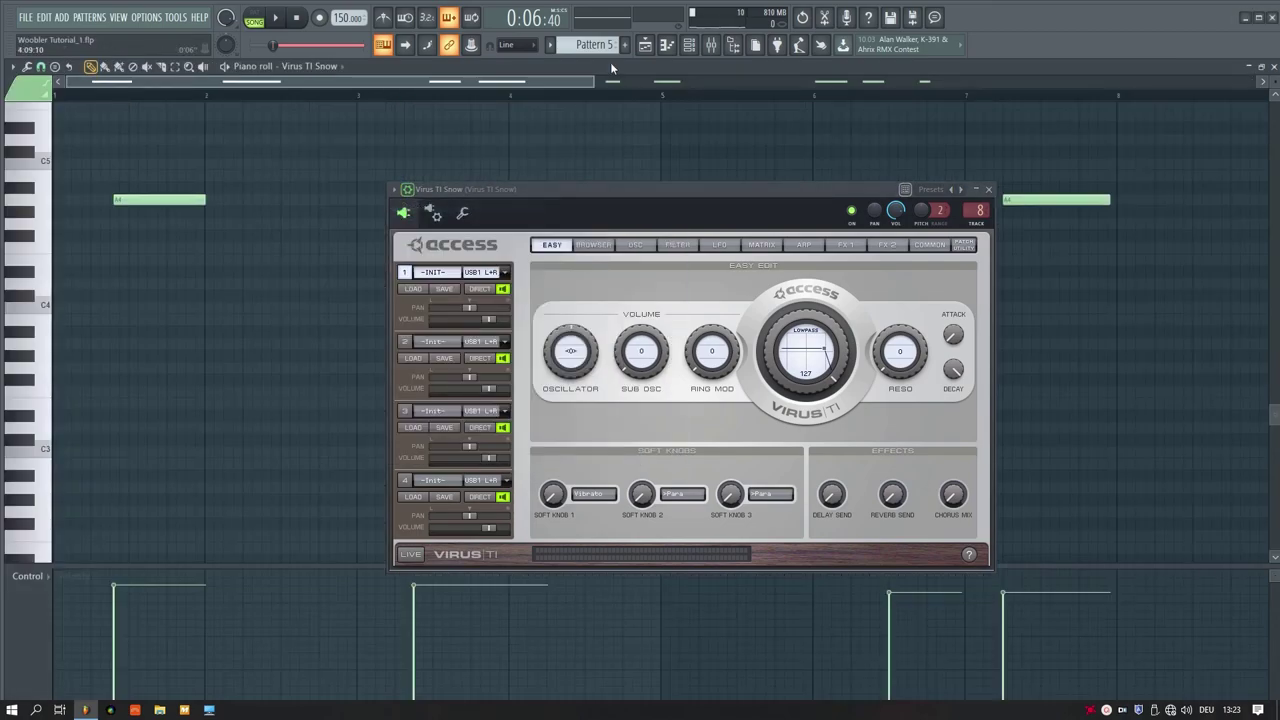
click(626, 46)
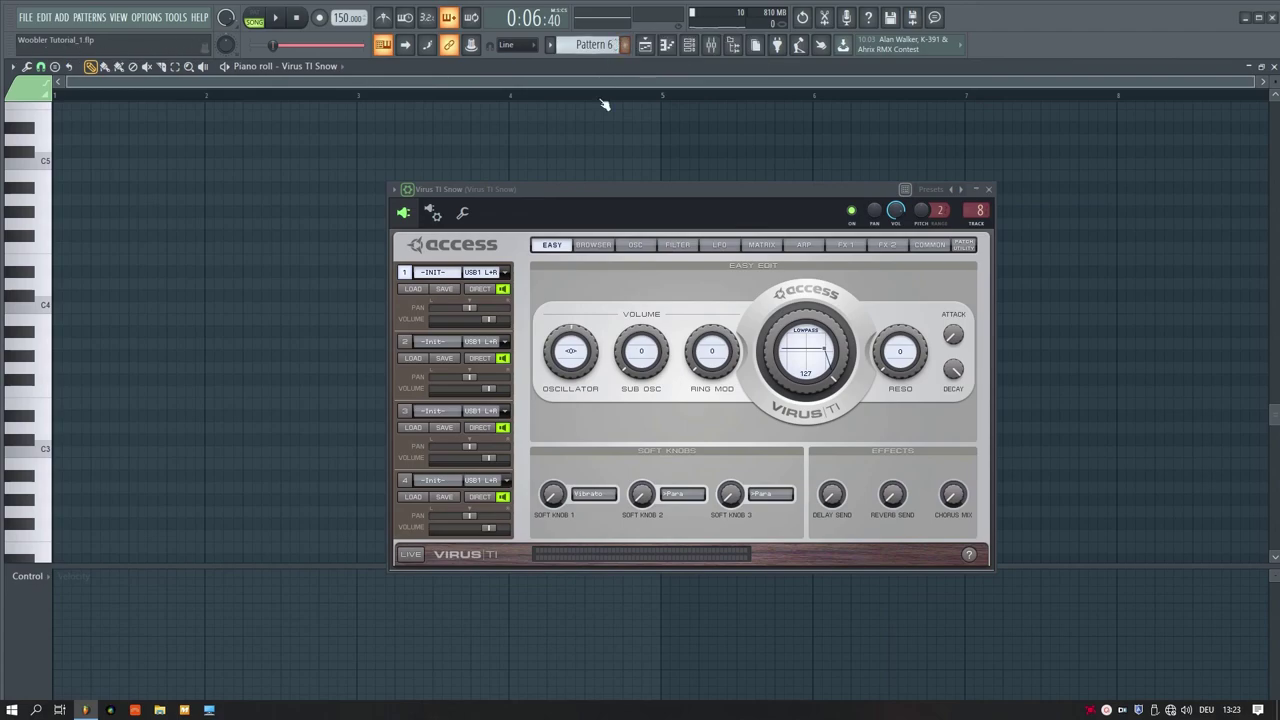
drag(138, 190, 695, 206)
drag(677, 158, 650, 205)
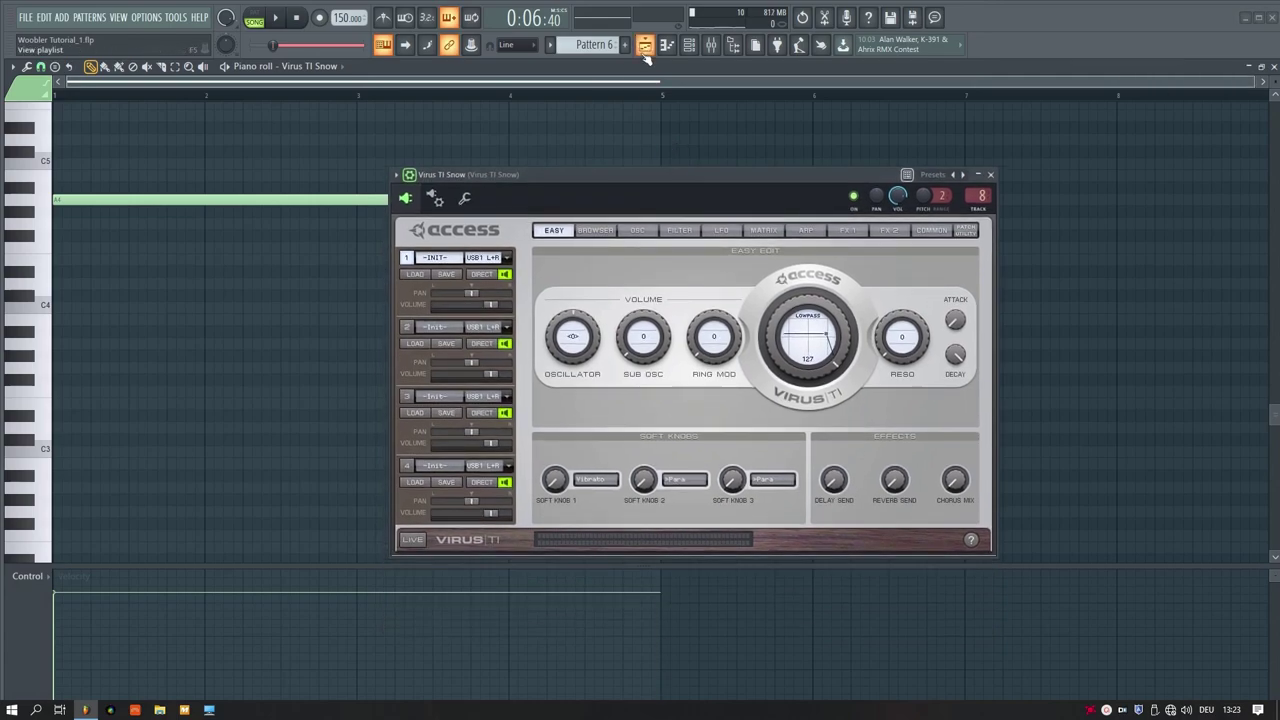
Fill playlist Track 9 with four consecutive Pattern 6 clips spanning bars 5 to 21
click(645, 45)
drag(531, 176, 701, 186)
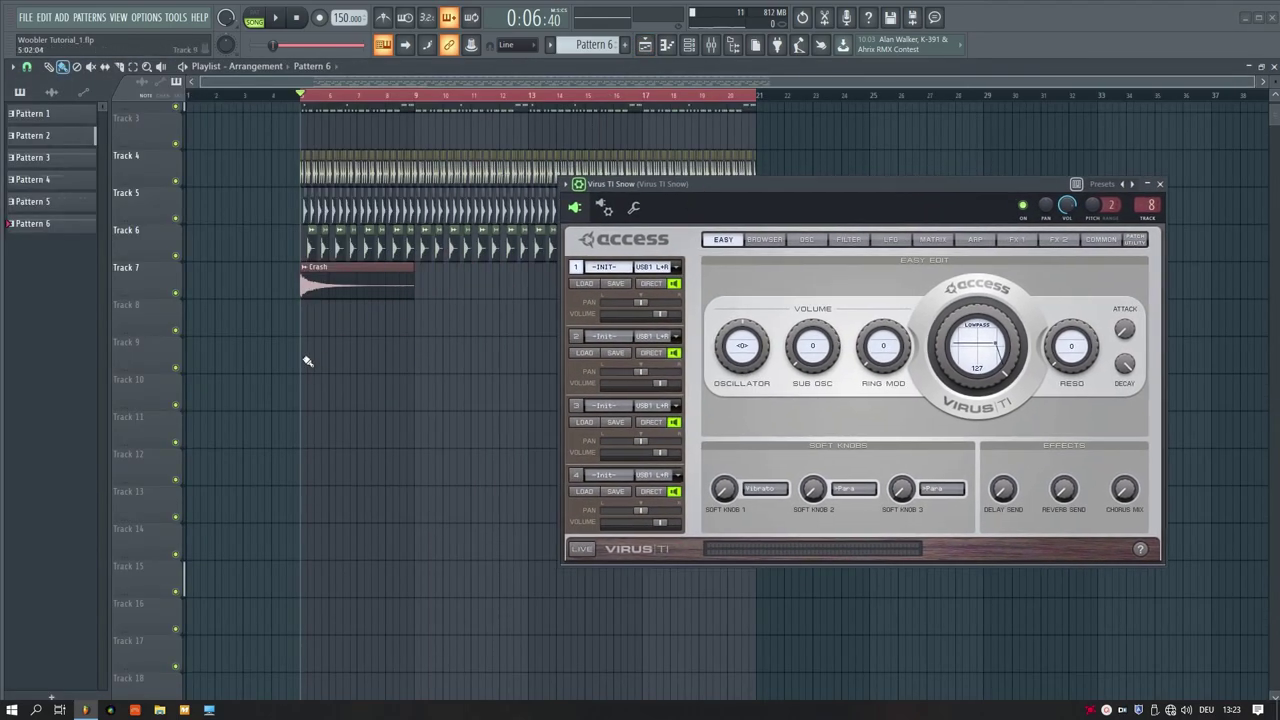
drag(307, 361, 556, 358)
drag(640, 184, 623, 413)
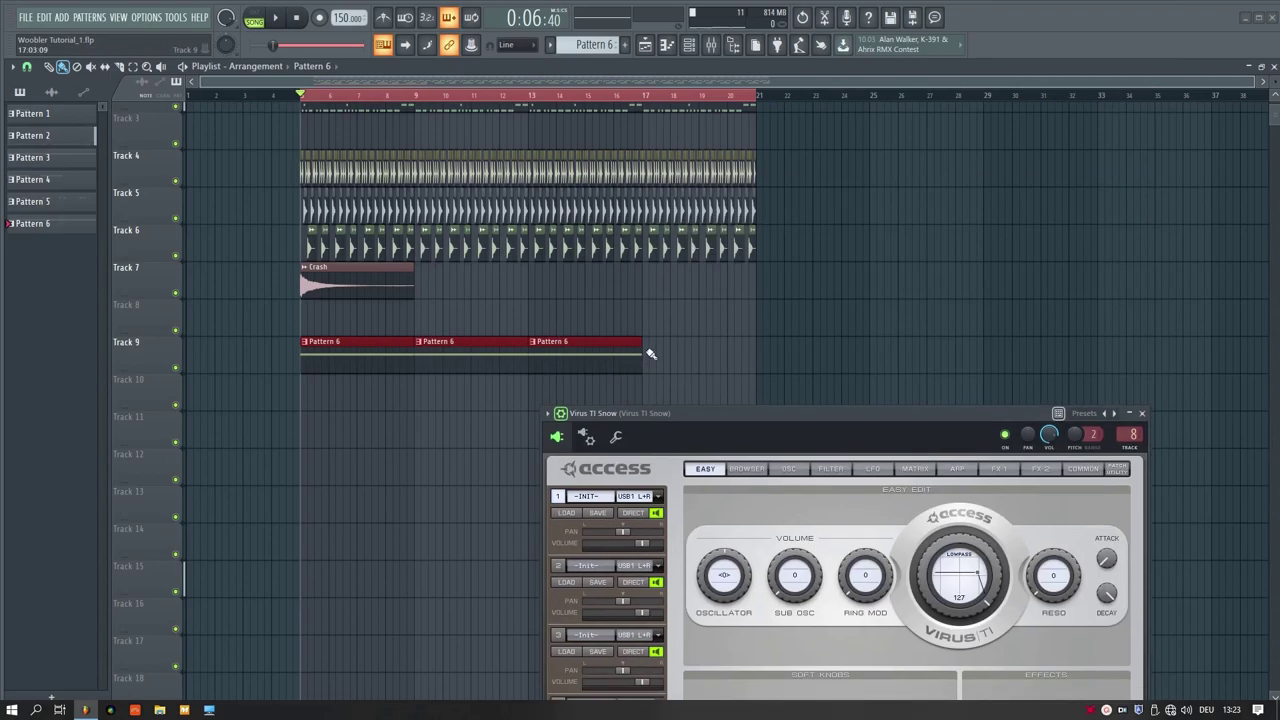
click(671, 349)
Leave only Tracks 1, 2 and 9 audible and play back the loop to hear the initial patch
scroll(333, 198, up, 2)
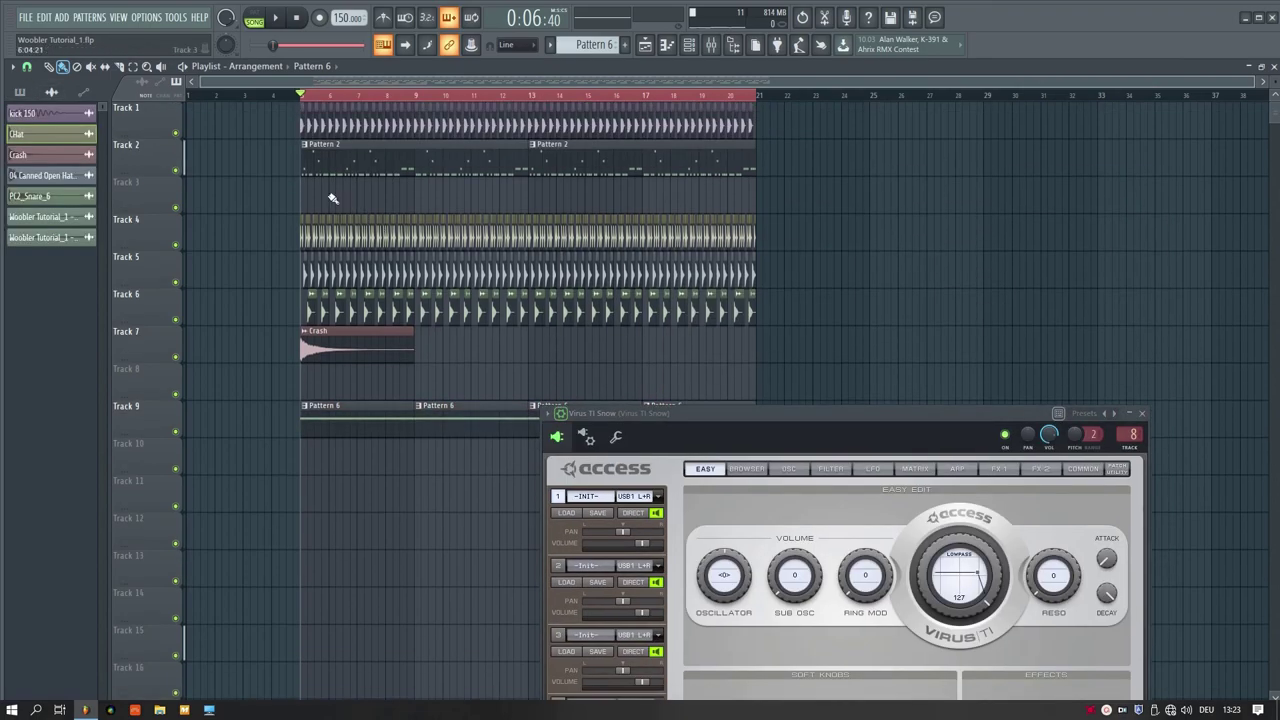
right_click(176, 134)
click(177, 171)
click(176, 432)
key(space)
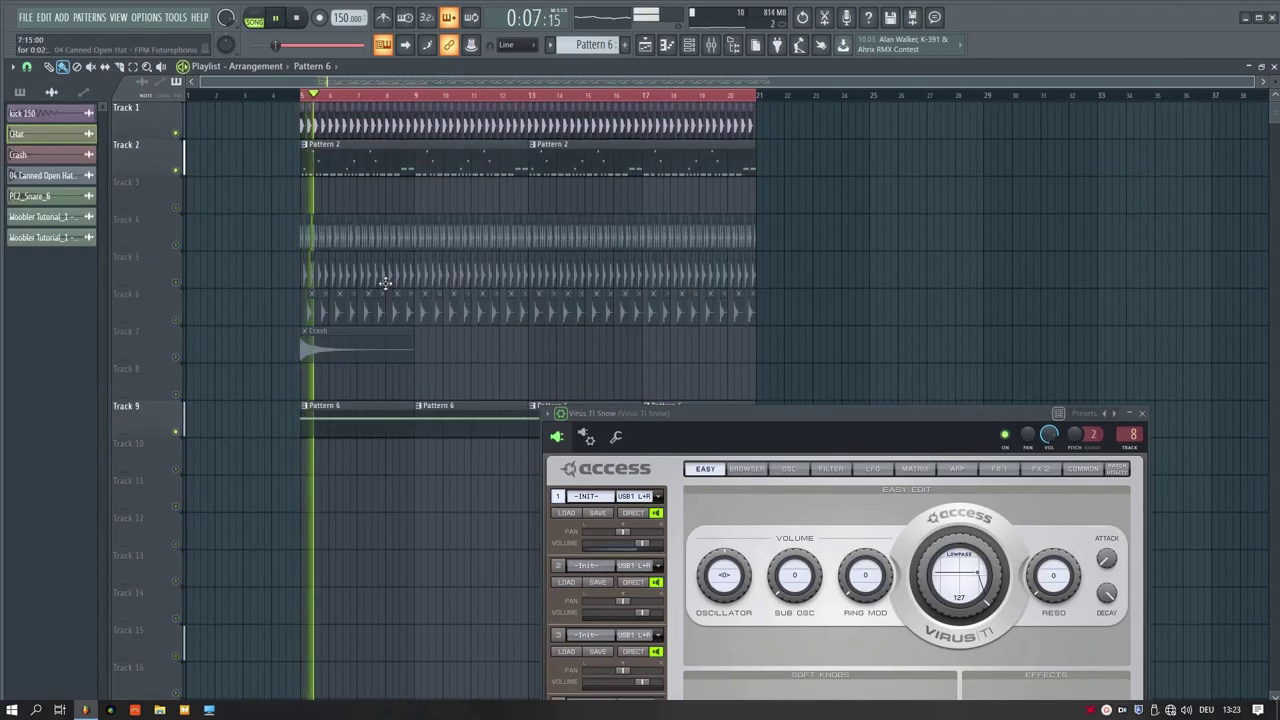
drag(816, 435, 683, 235)
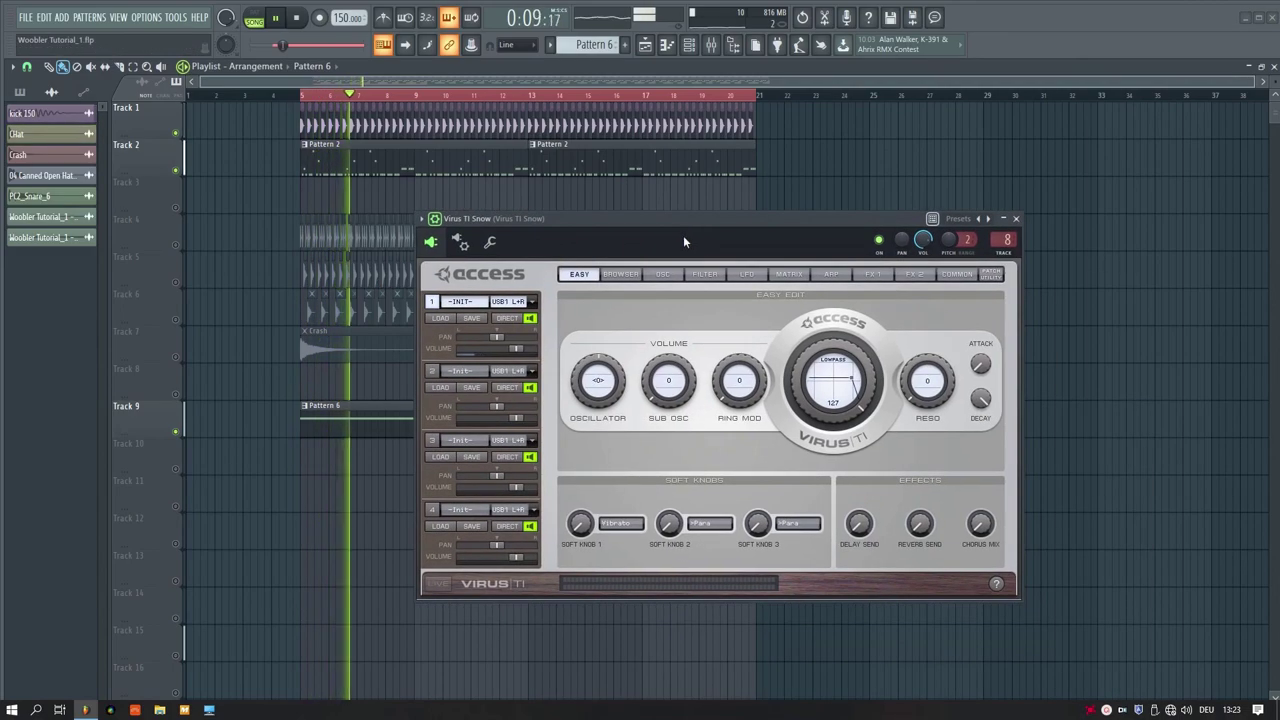
key(space)
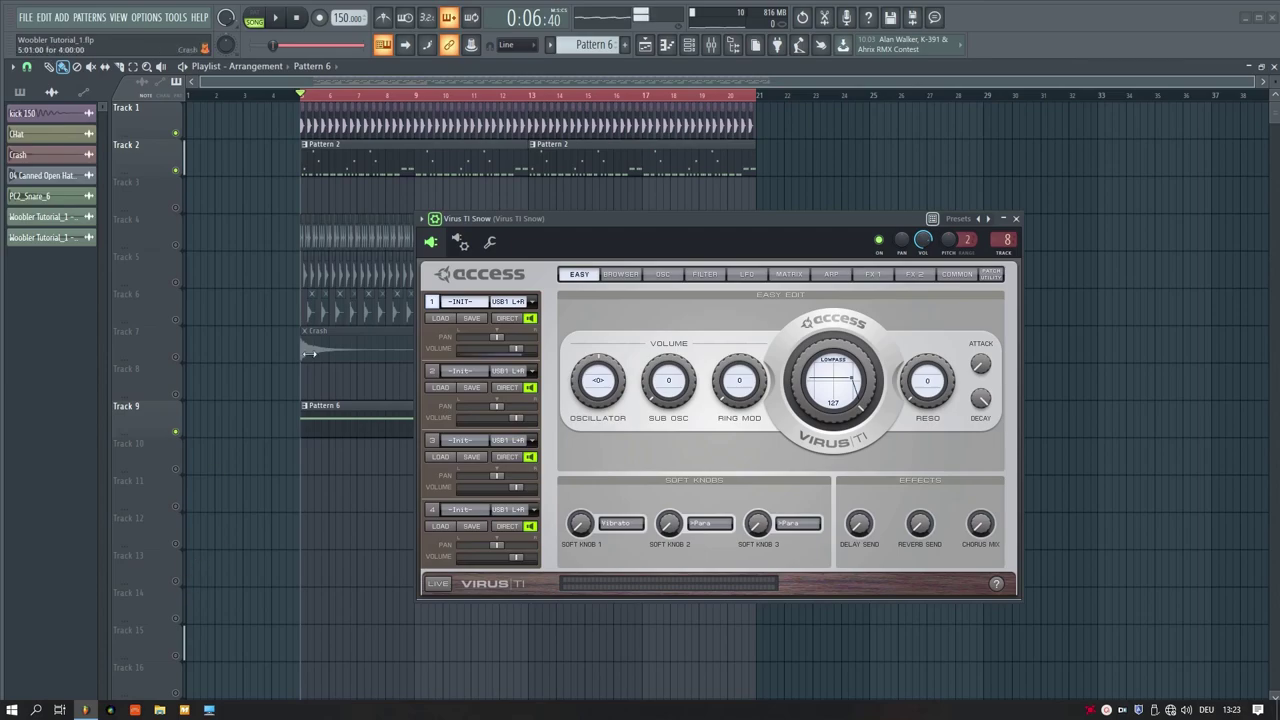
Move the oscillator balance fully to oscillator 1 and set oscillator 1's mode to Grain Complex
click(620, 274)
click(663, 274)
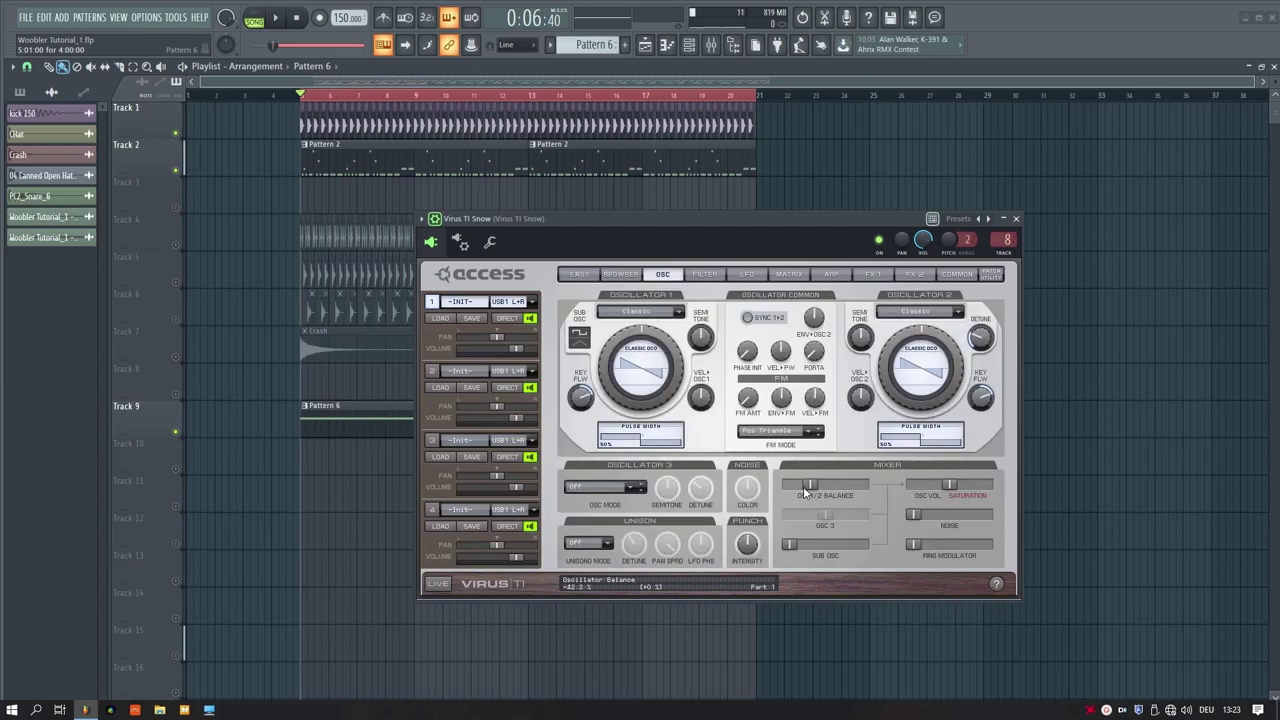
click(637, 311)
click(645, 386)
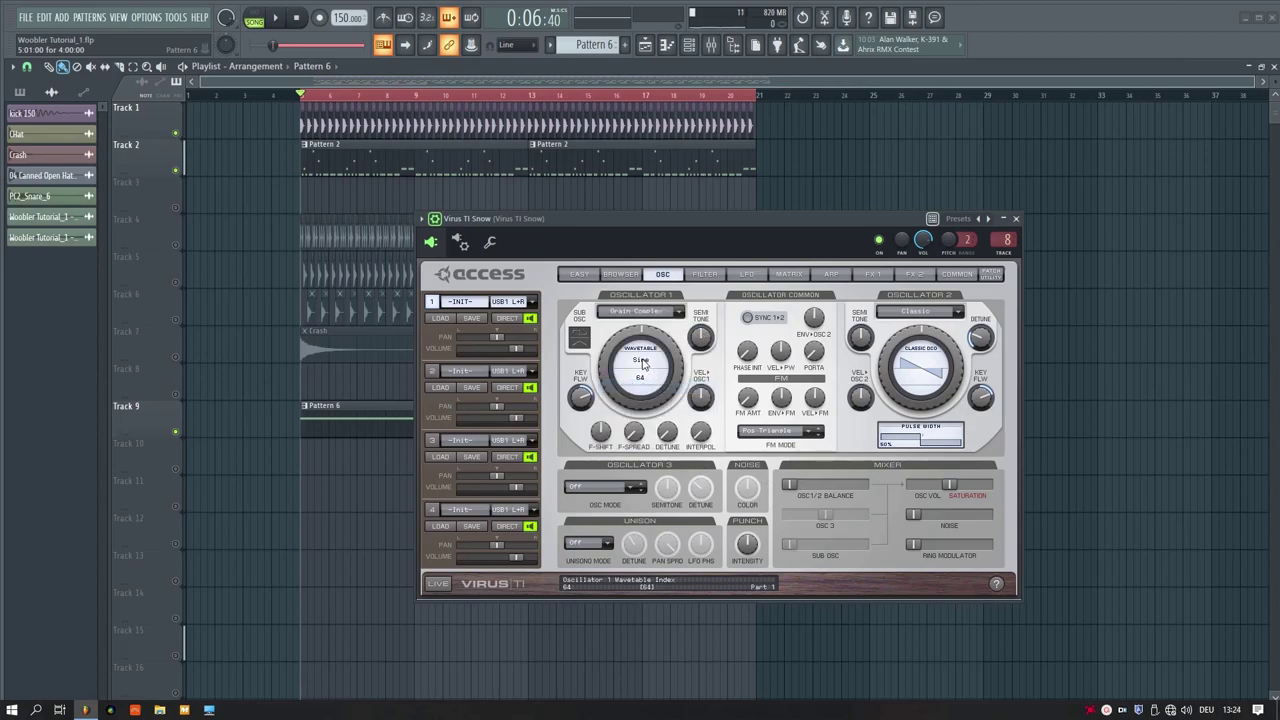
Set oscillator 1's wavetable to Sundial 2 and adjust its semitone and formant spread
click(645, 362)
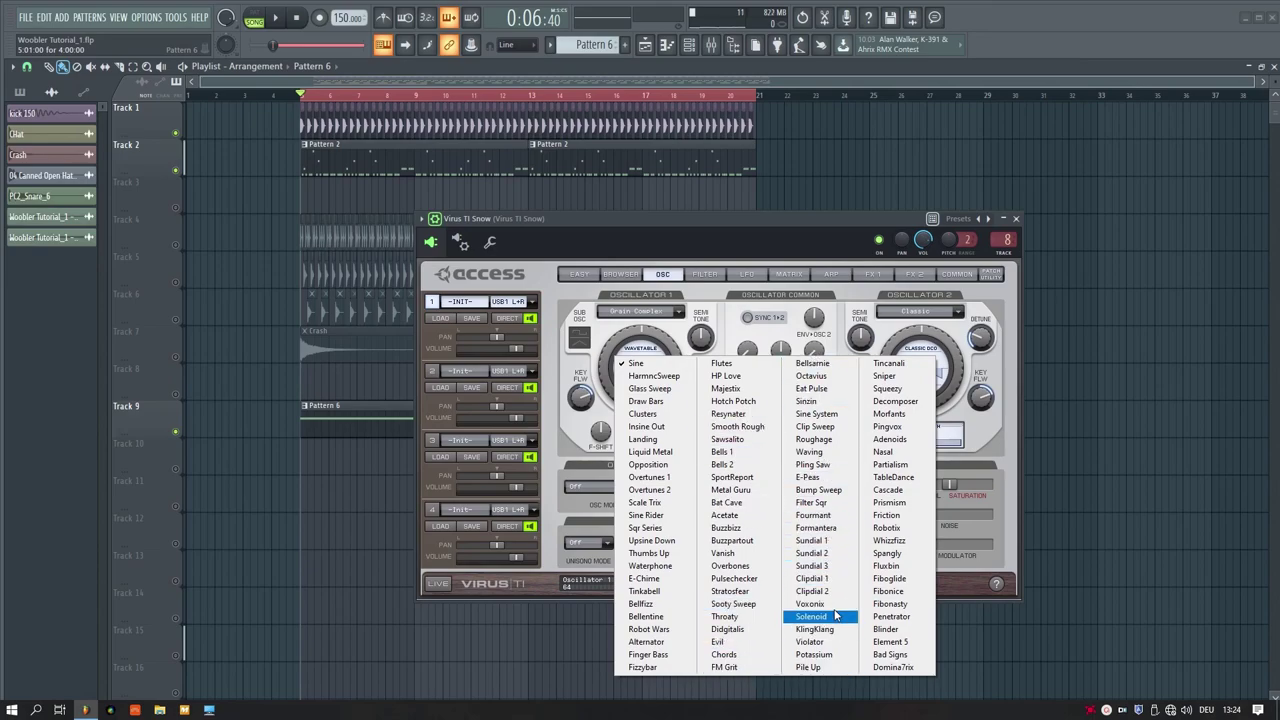
click(812, 540)
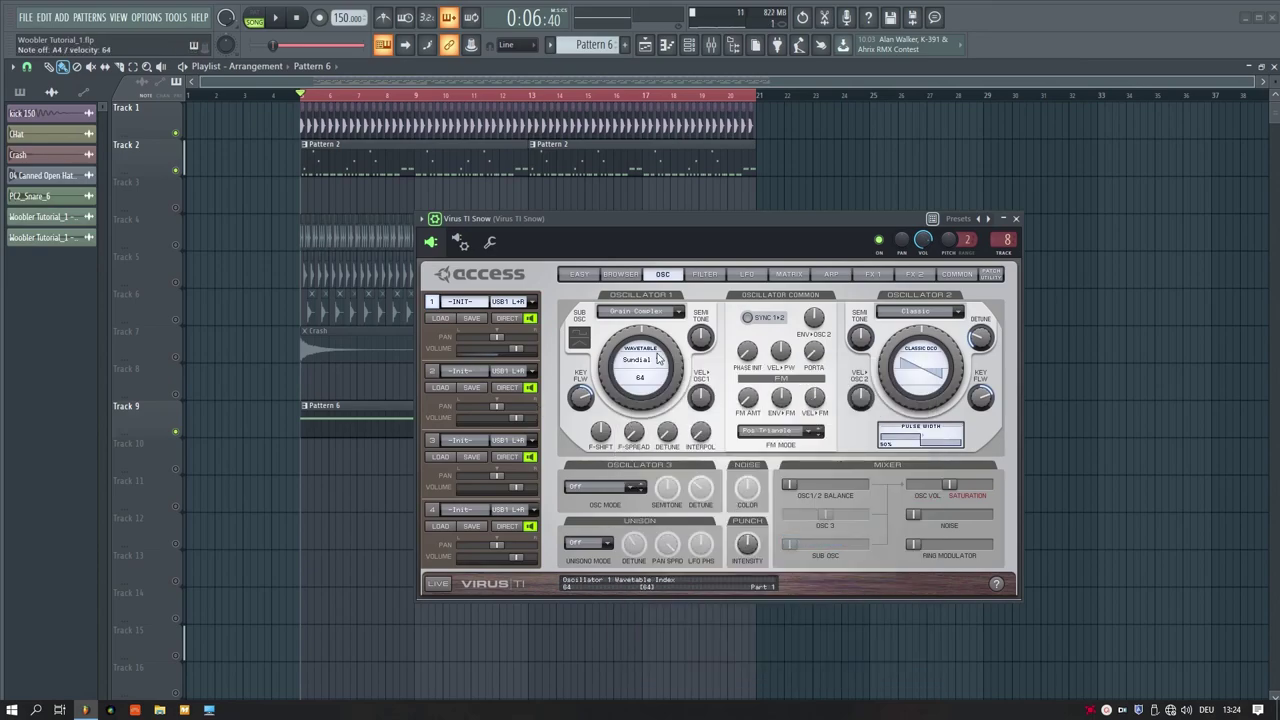
click(658, 358)
click(820, 554)
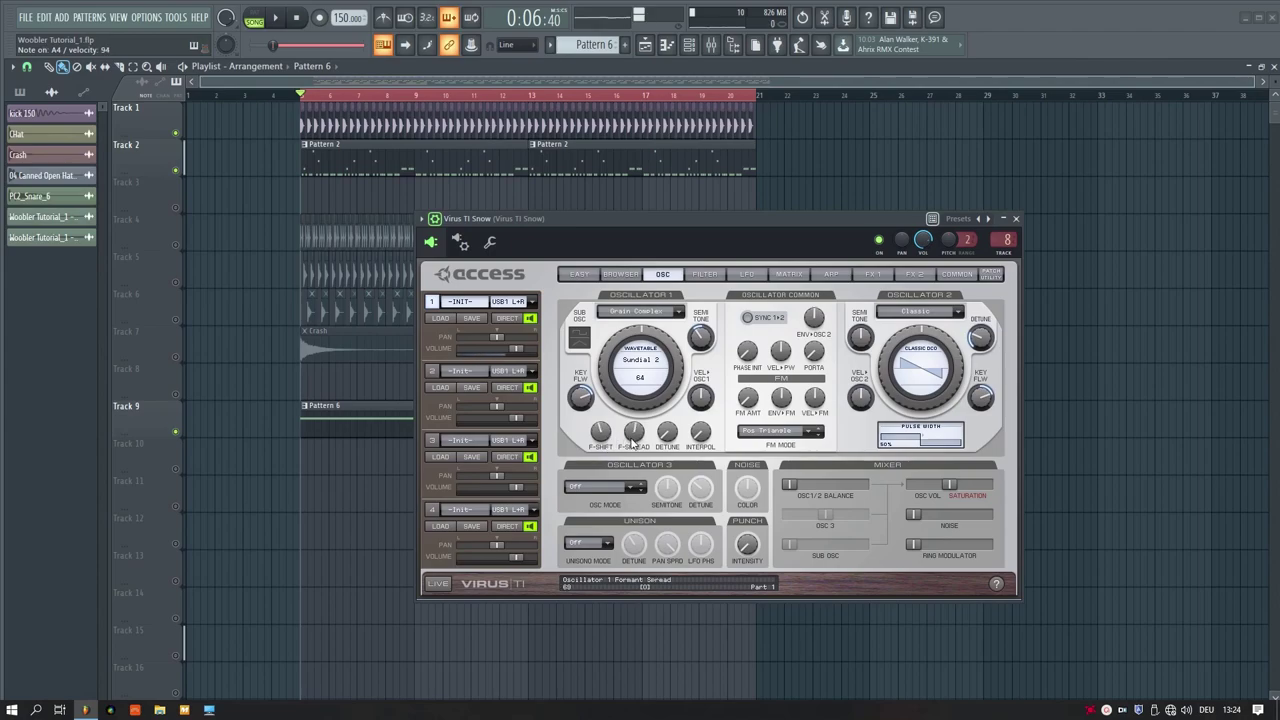
Route Random to Osc 1 F-Shift in modulation matrix slot 1 with a positive amount
click(712, 276)
click(748, 274)
click(789, 274)
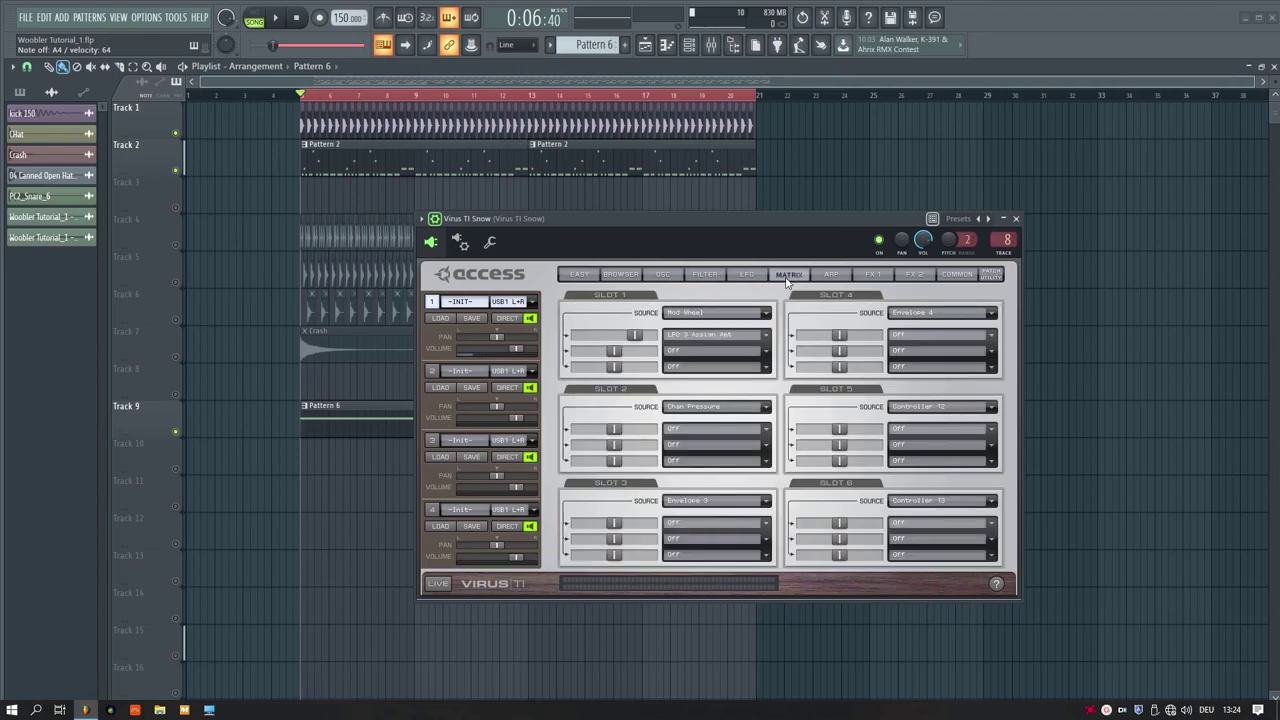
click(715, 312)
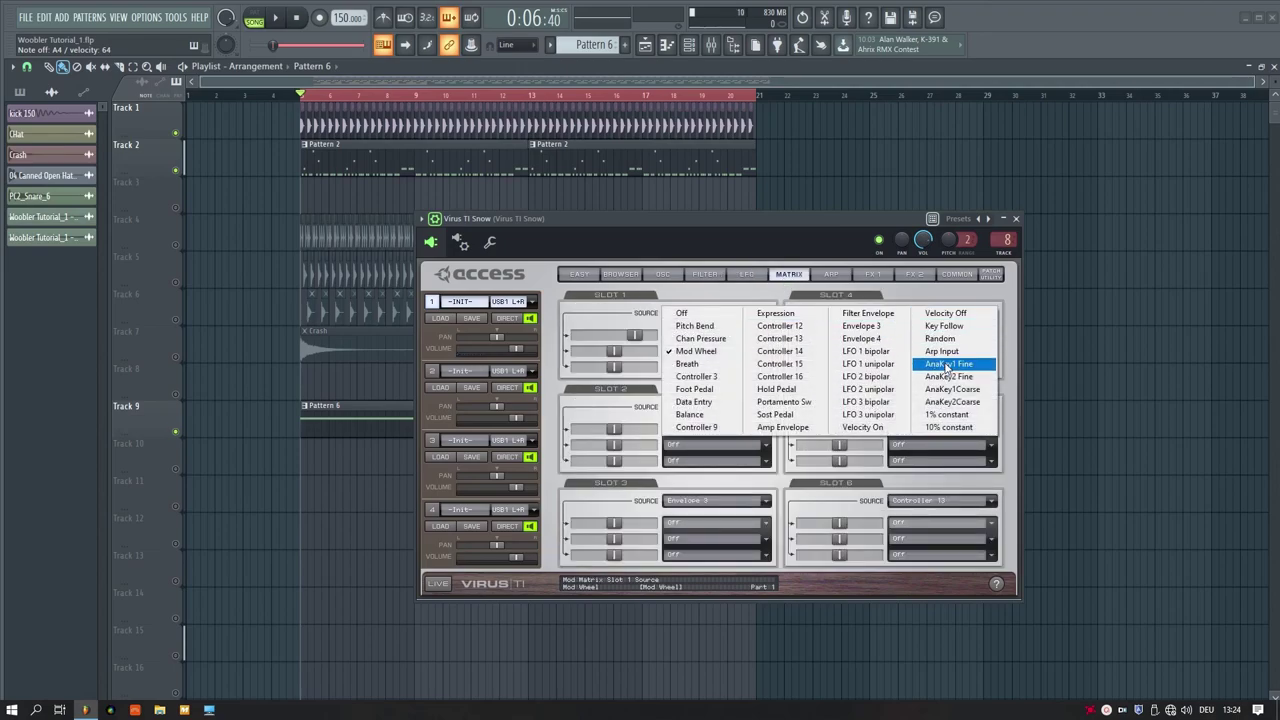
click(942, 339)
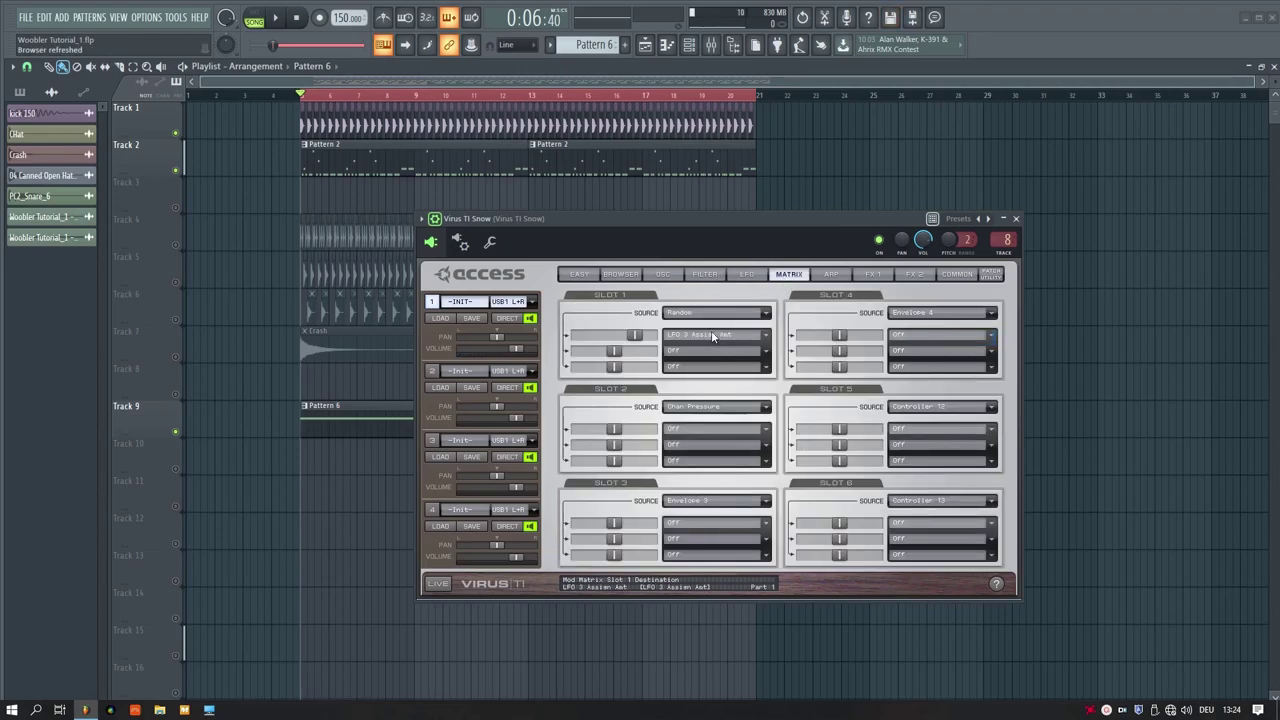
click(712, 334)
click(922, 374)
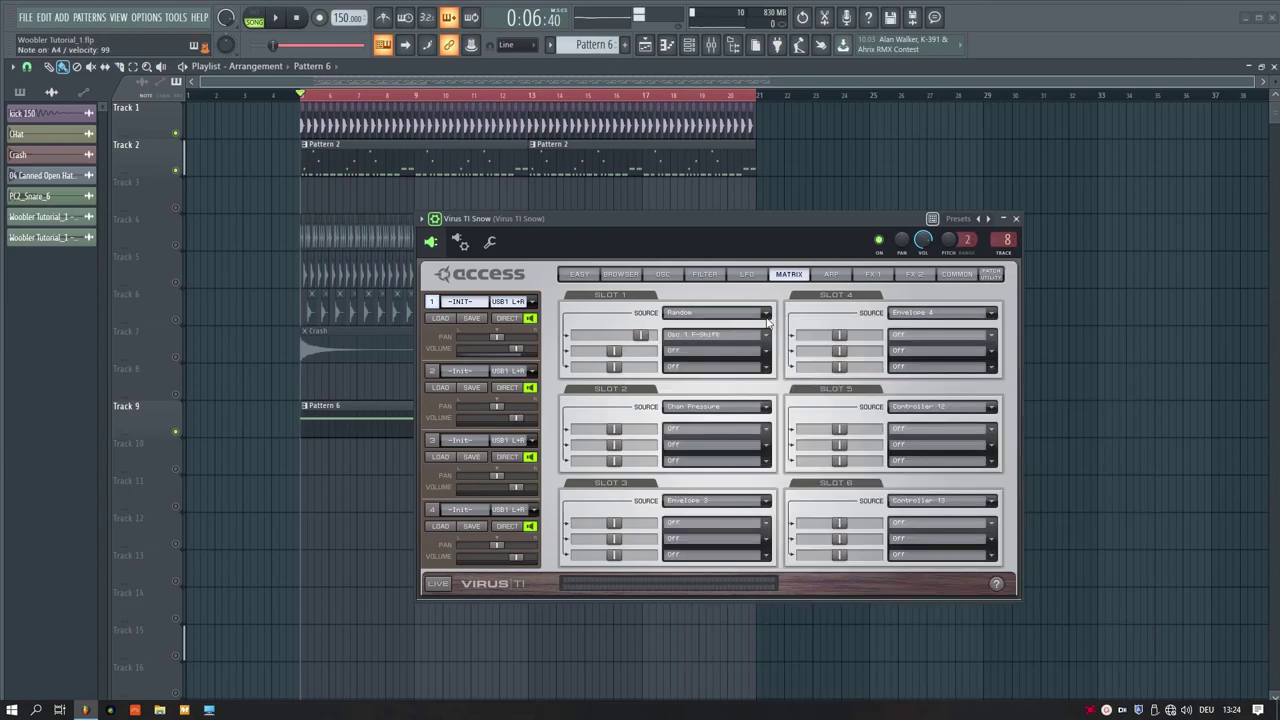
Raise the reverb send to about -10.25 dB and move the filter balance fully to filter 1
click(747, 275)
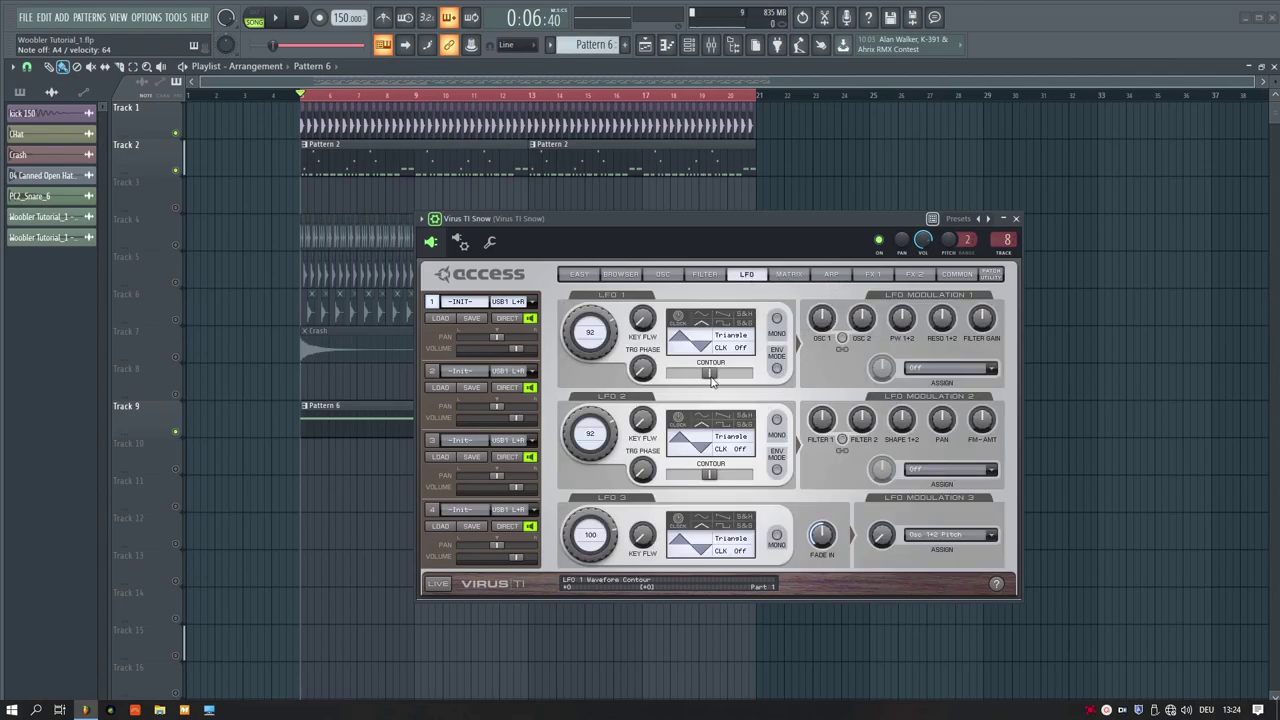
click(702, 275)
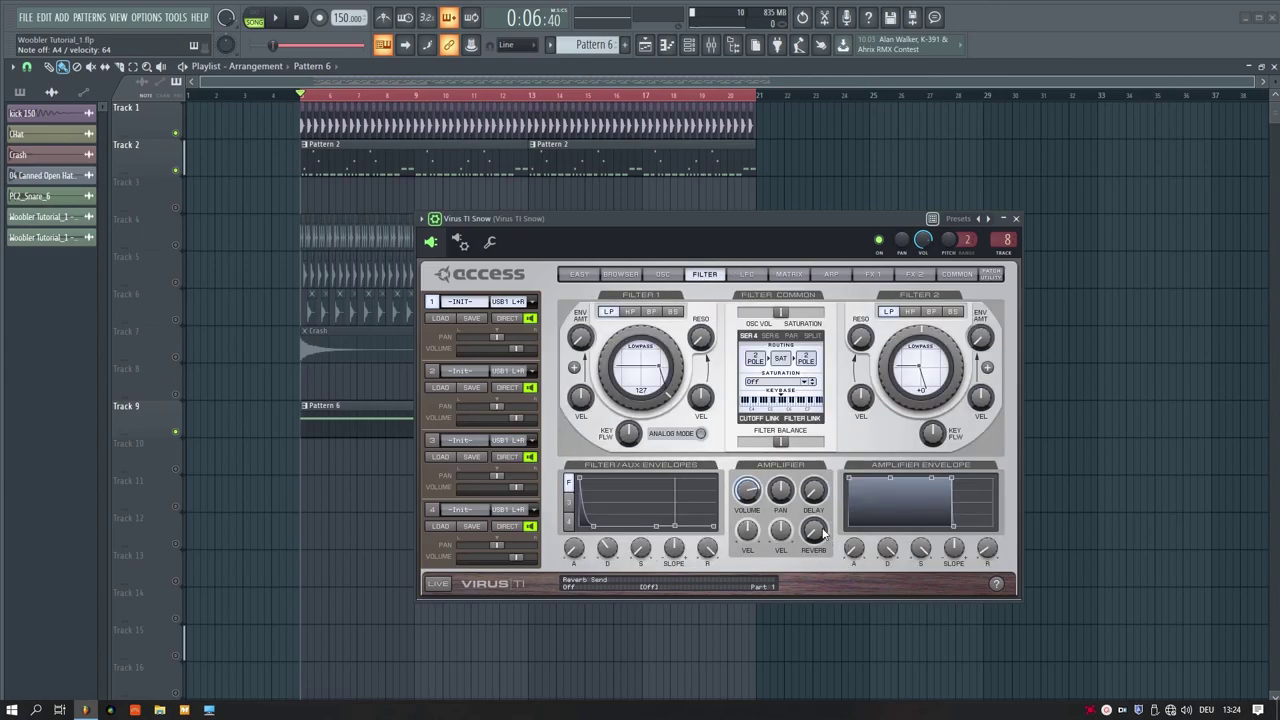
drag(817, 512, 816, 487)
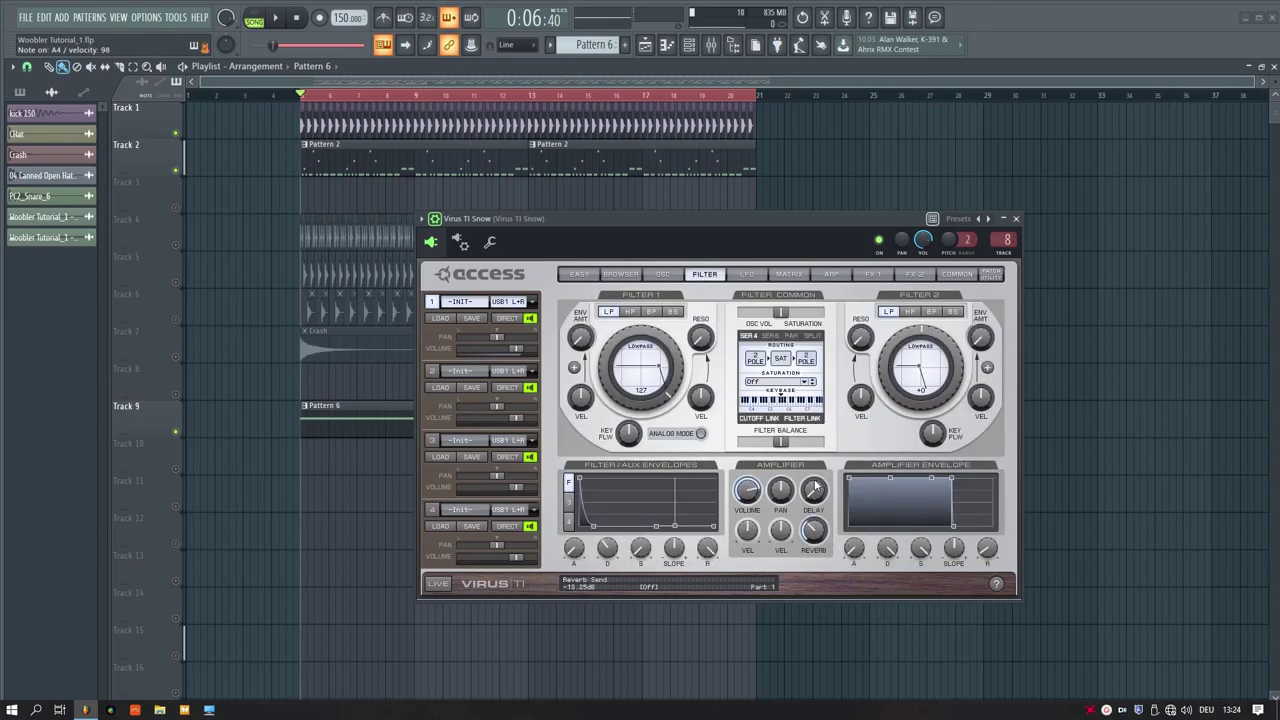
drag(780, 441, 744, 441)
Make filter 1 a band stop with cutoff 91 and raised resonance, keeping filter 2 unlinked with its resonance fully down
click(674, 313)
drag(664, 360, 660, 390)
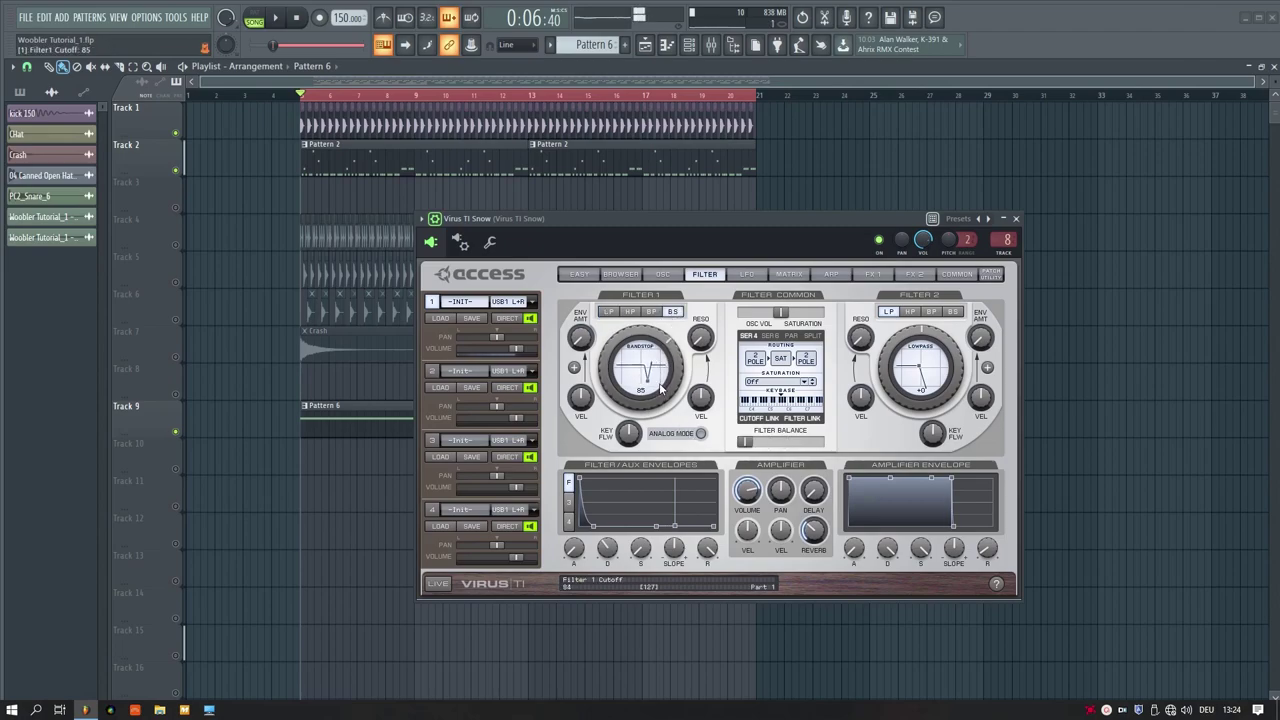
drag(700, 338, 712, 289)
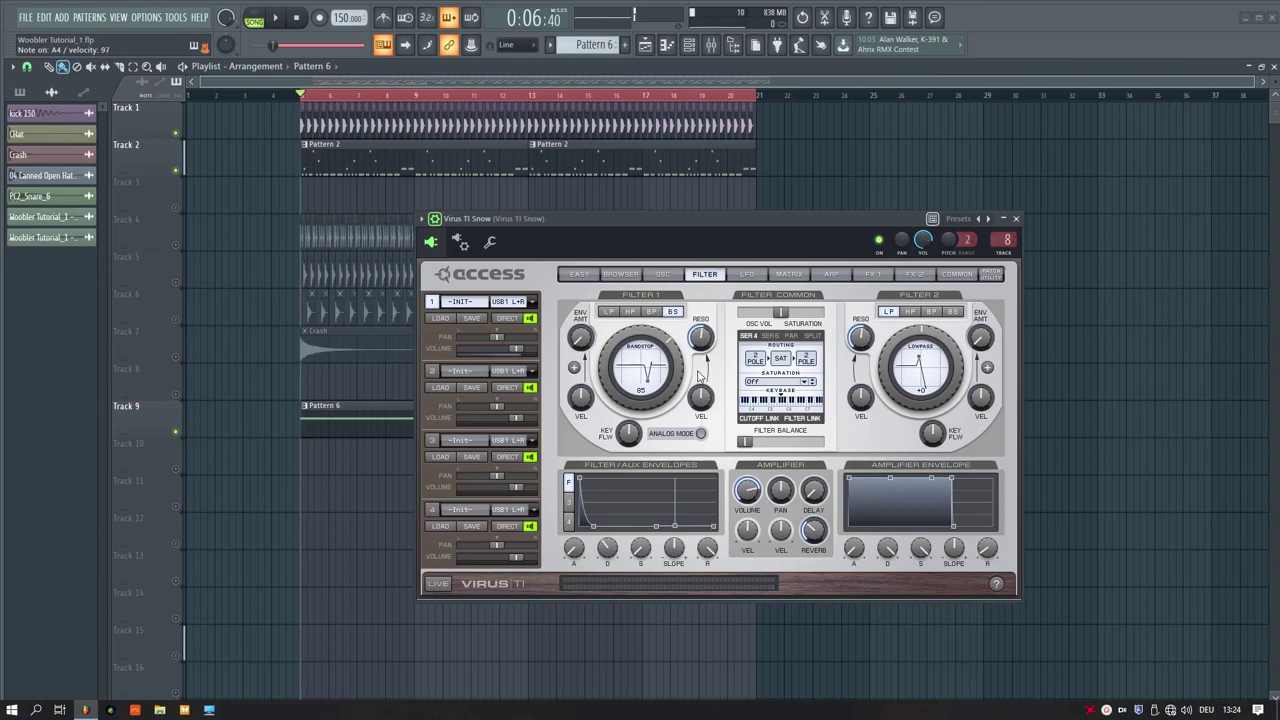
drag(860, 338, 866, 470)
drag(678, 352, 677, 338)
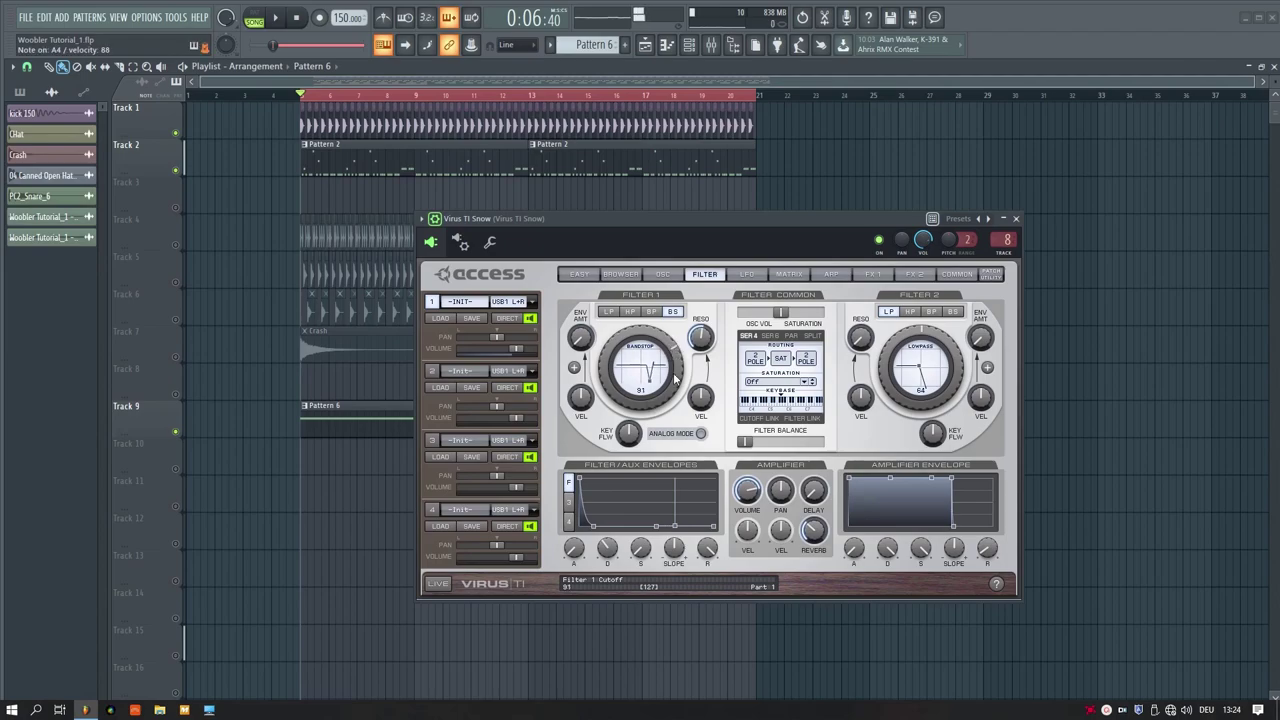
Set the arpeggiator to Up mode with pattern 2 and shorten the note length to about -20.3 %
click(750, 277)
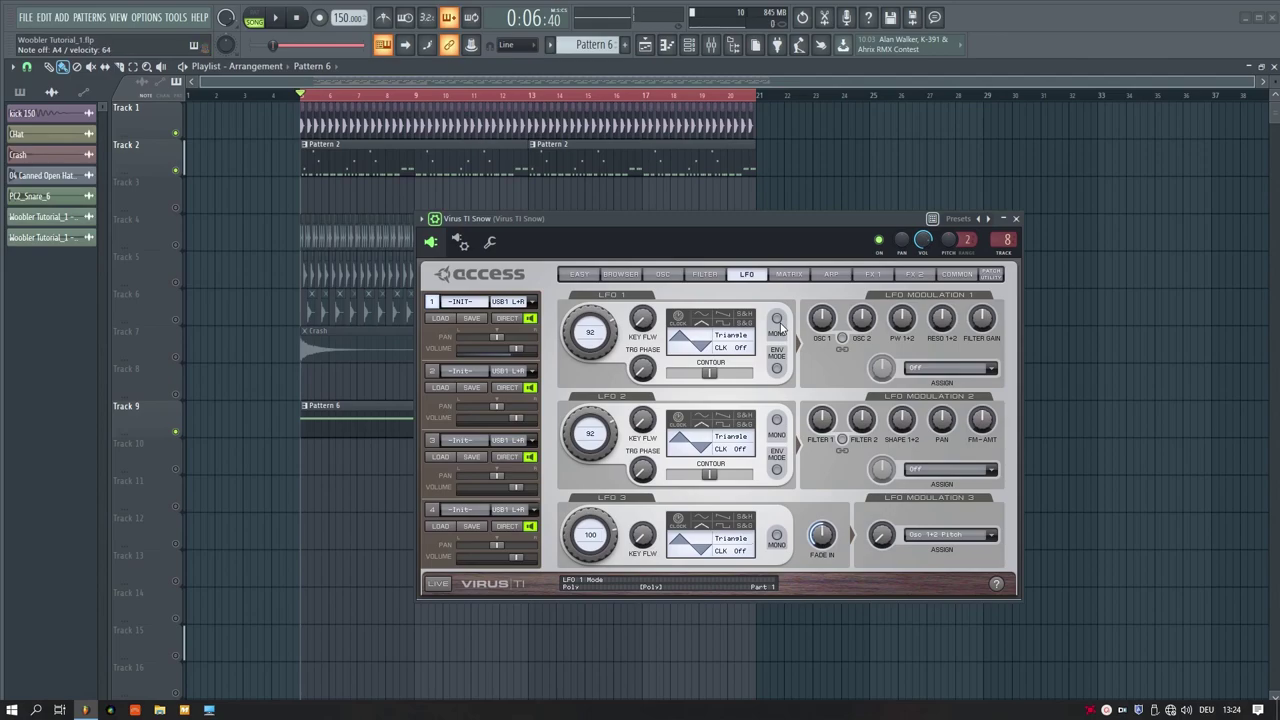
click(831, 274)
click(603, 323)
click(610, 338)
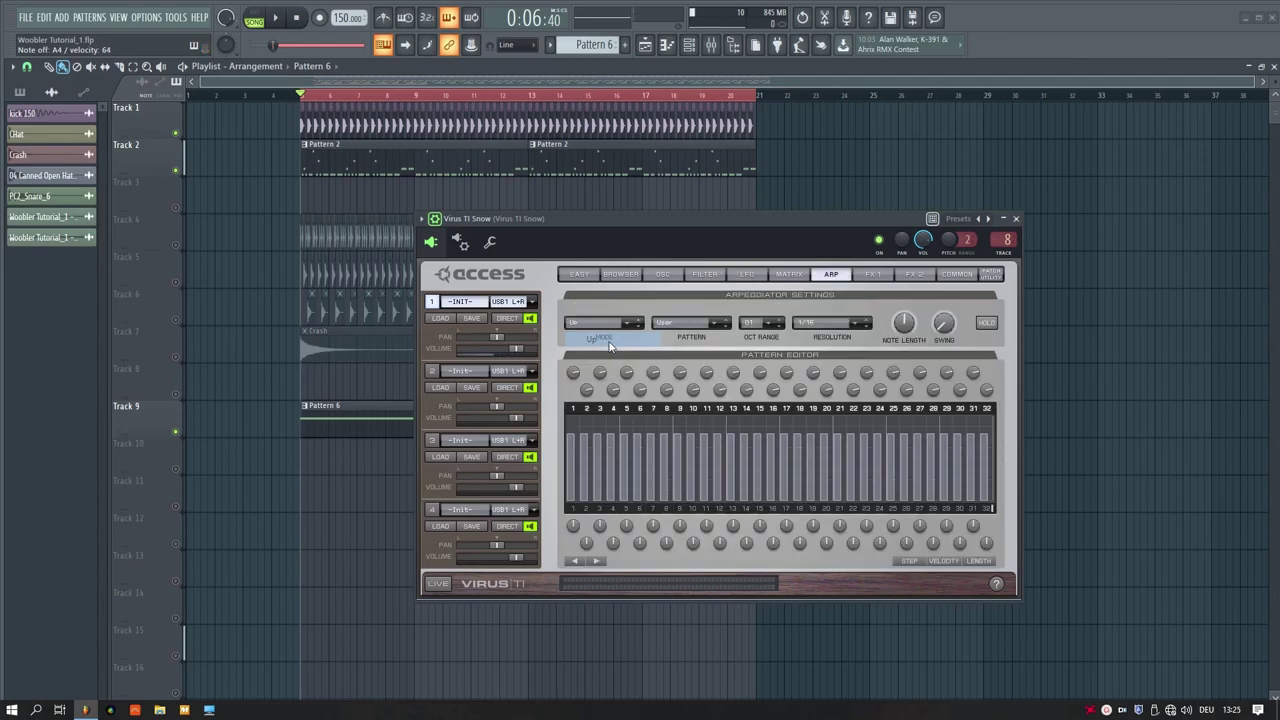
click(713, 325)
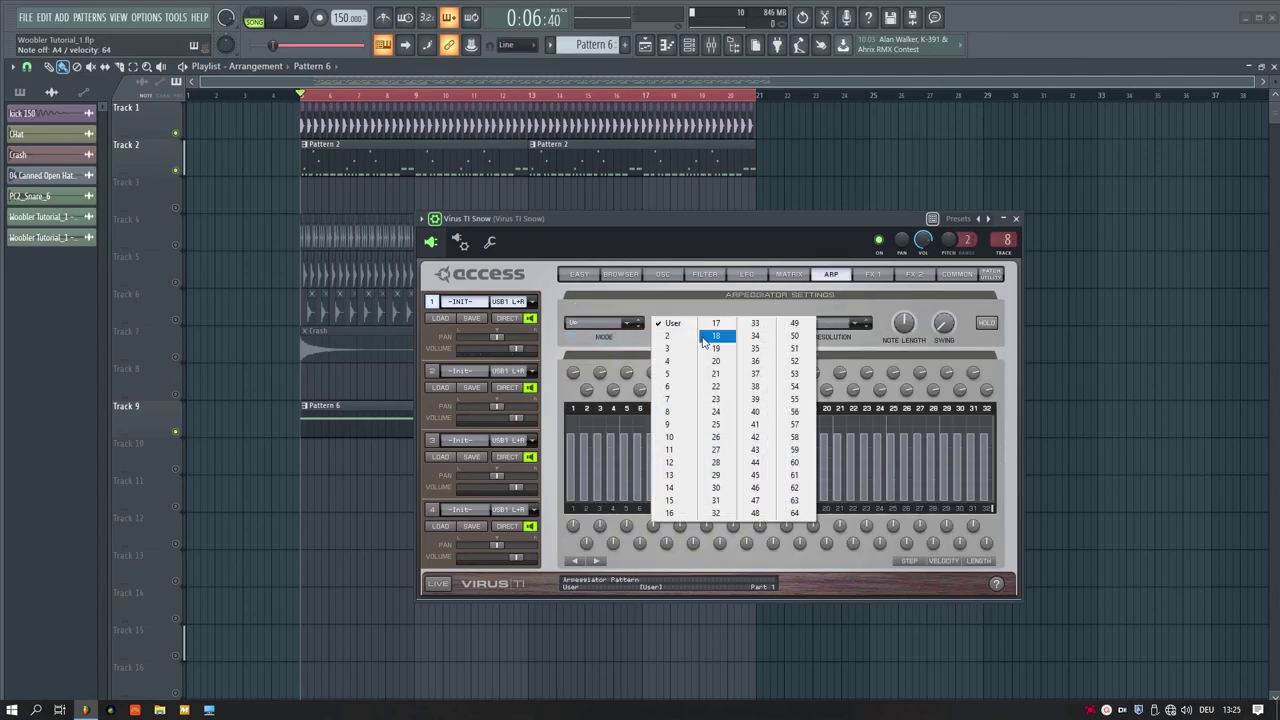
click(690, 343)
drag(904, 349, 904, 336)
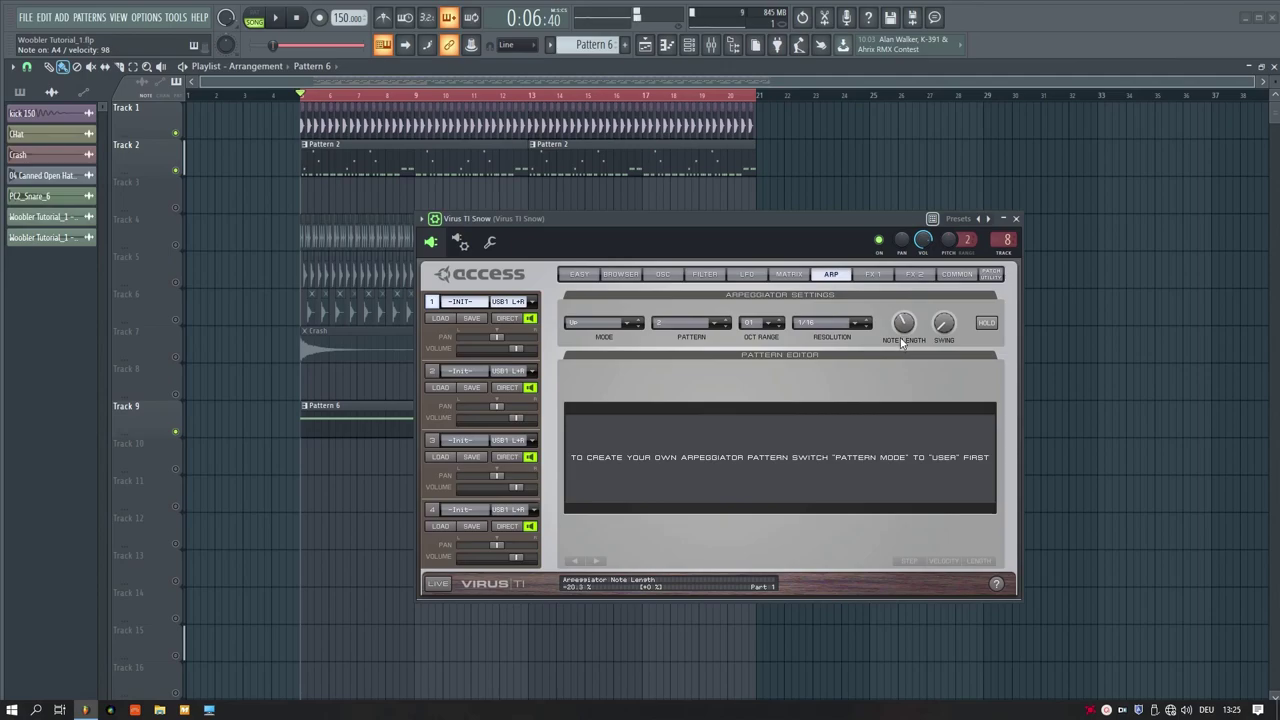
Cut the low gain strongly in the synth's EQ effect
click(804, 276)
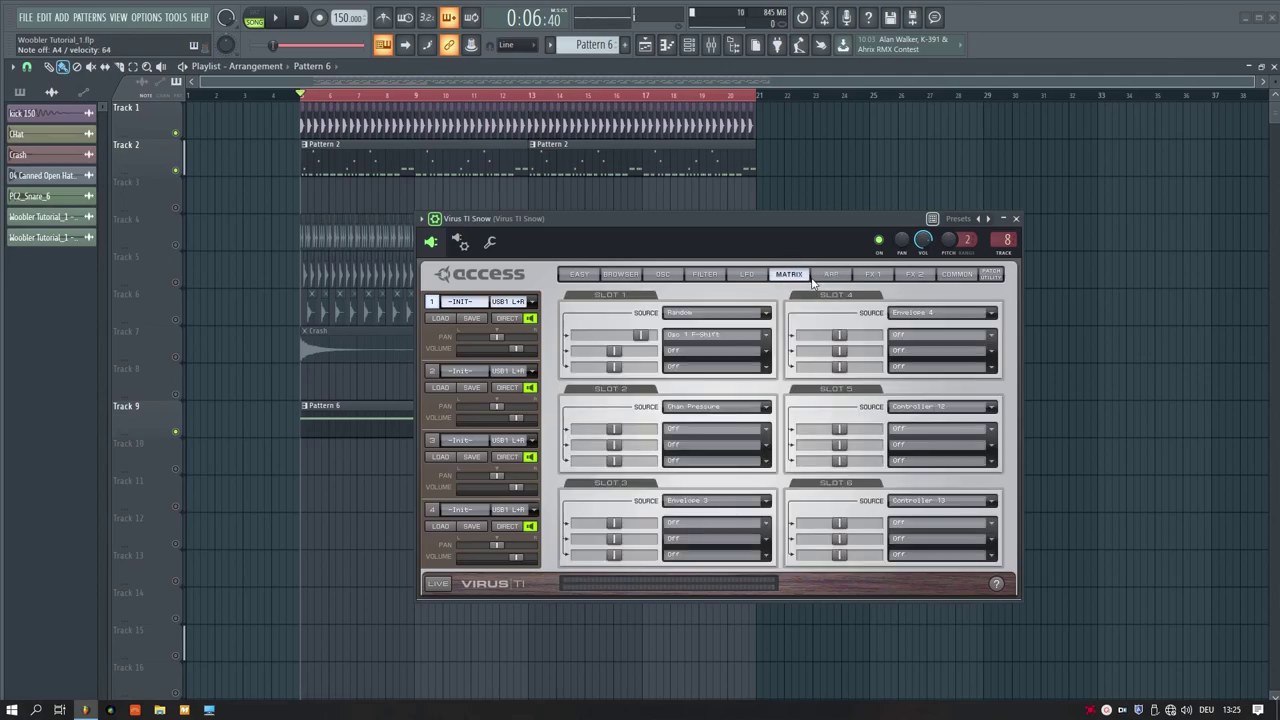
click(903, 276)
click(872, 276)
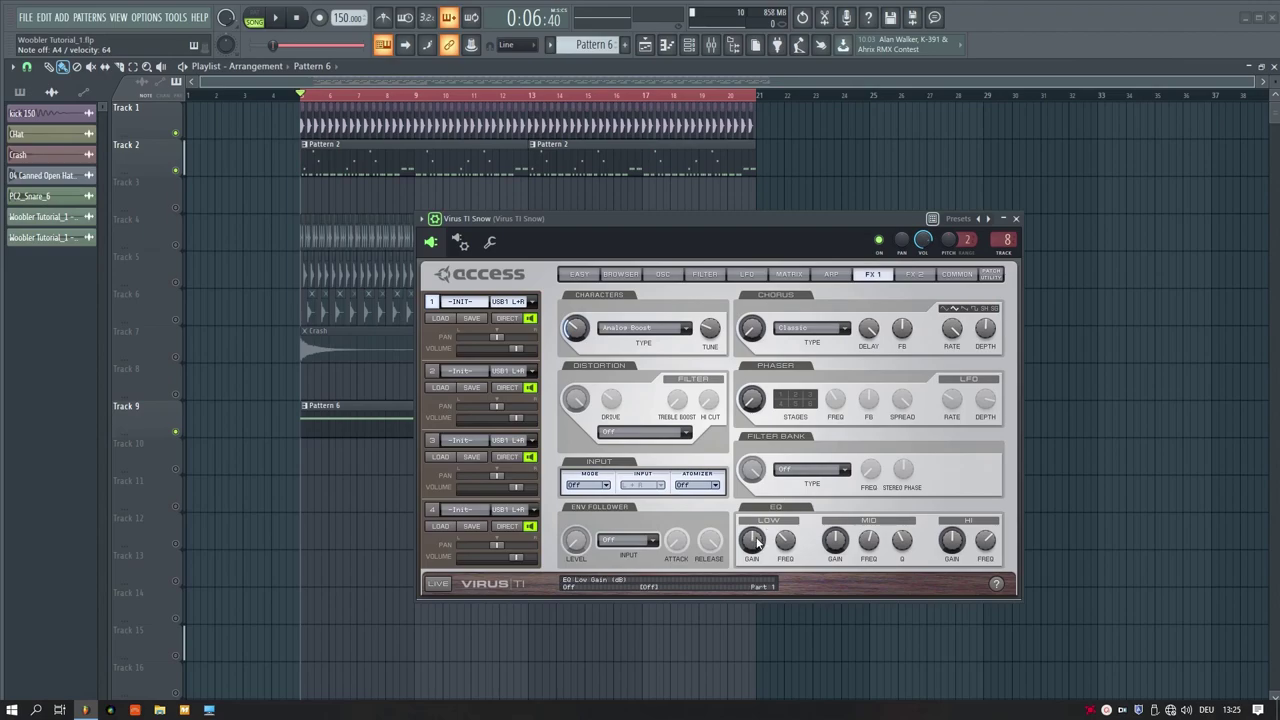
drag(752, 560, 788, 600)
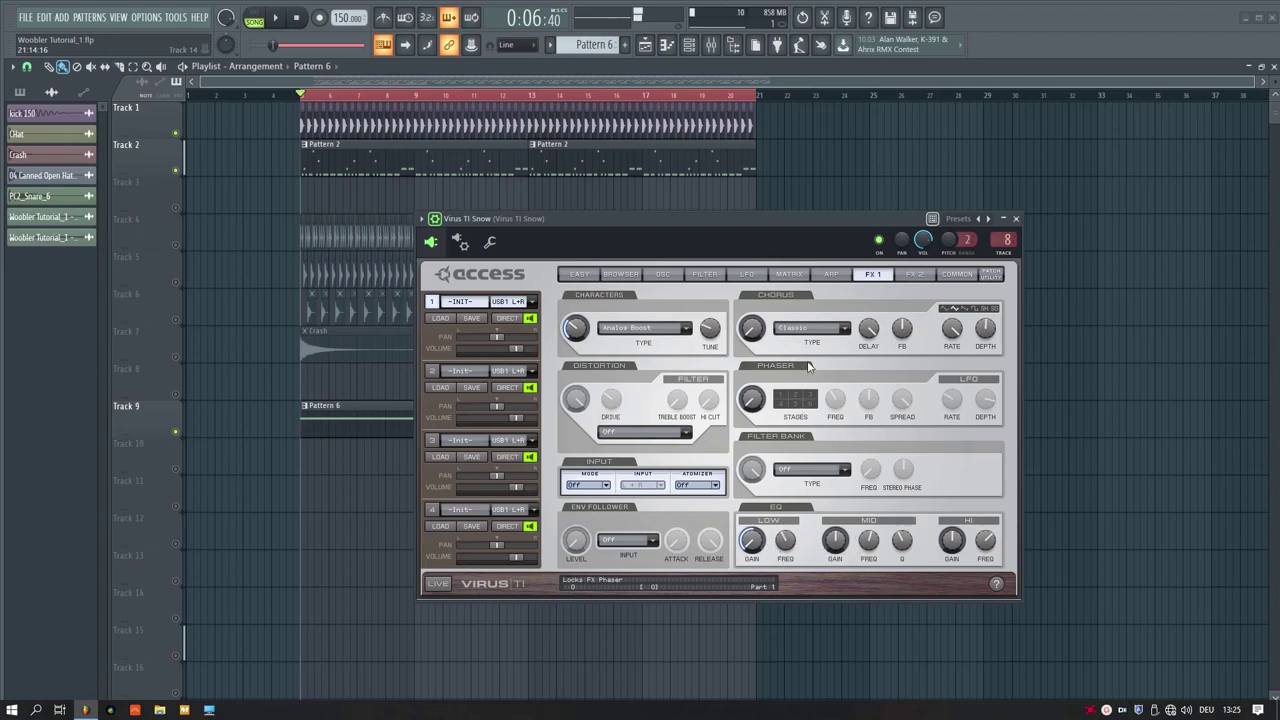
Set the oscillator section's unison mode to Twin, leaving the delay mode at Simple Delay
click(914, 274)
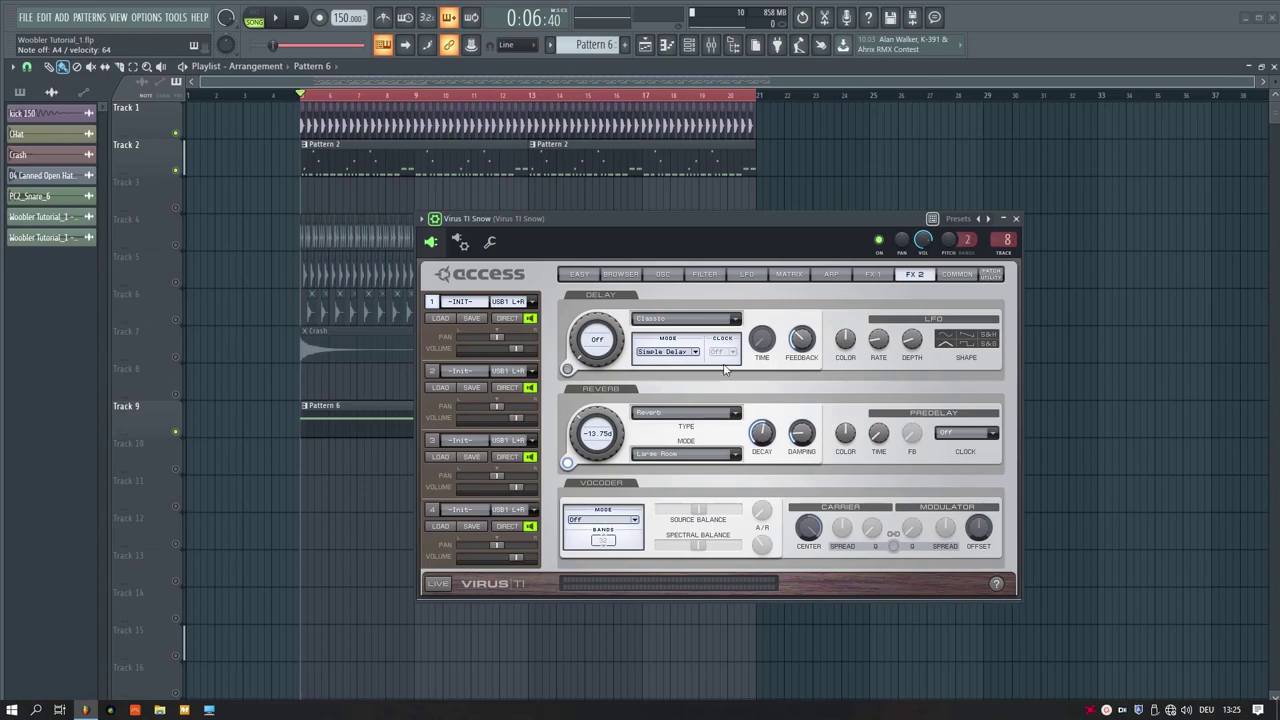
click(678, 352)
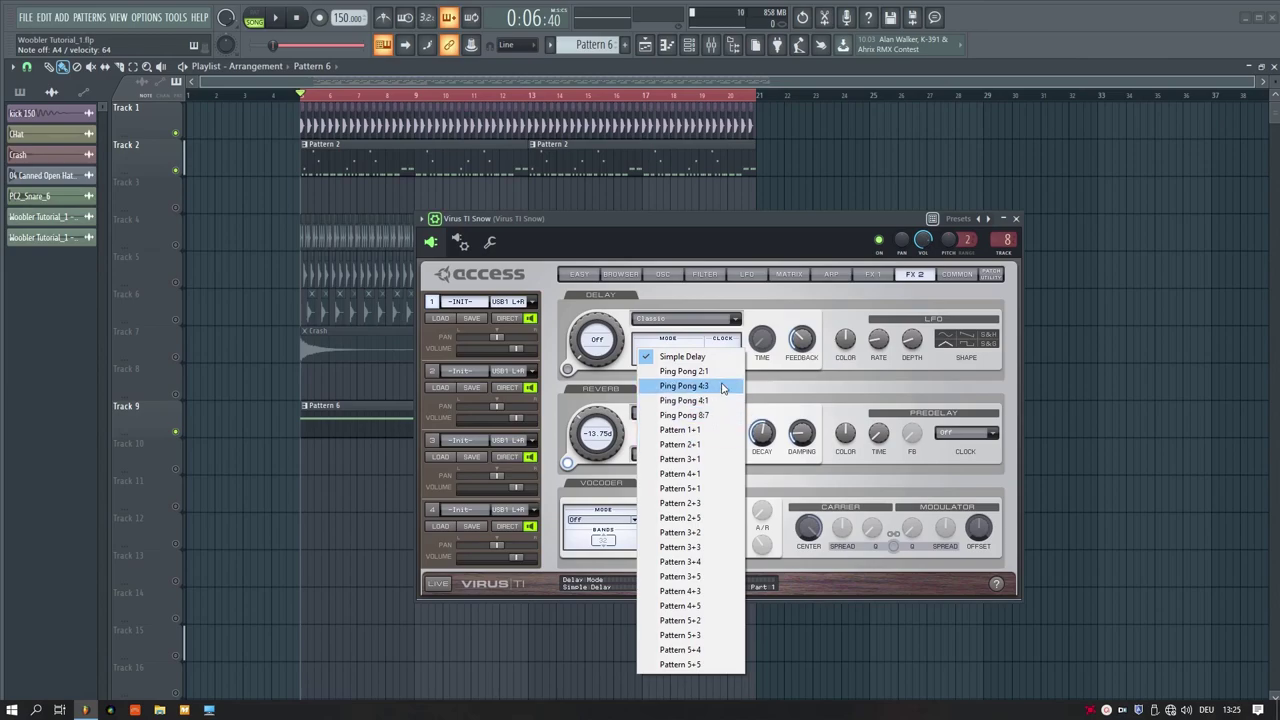
click(636, 277)
click(660, 277)
click(590, 542)
click(588, 559)
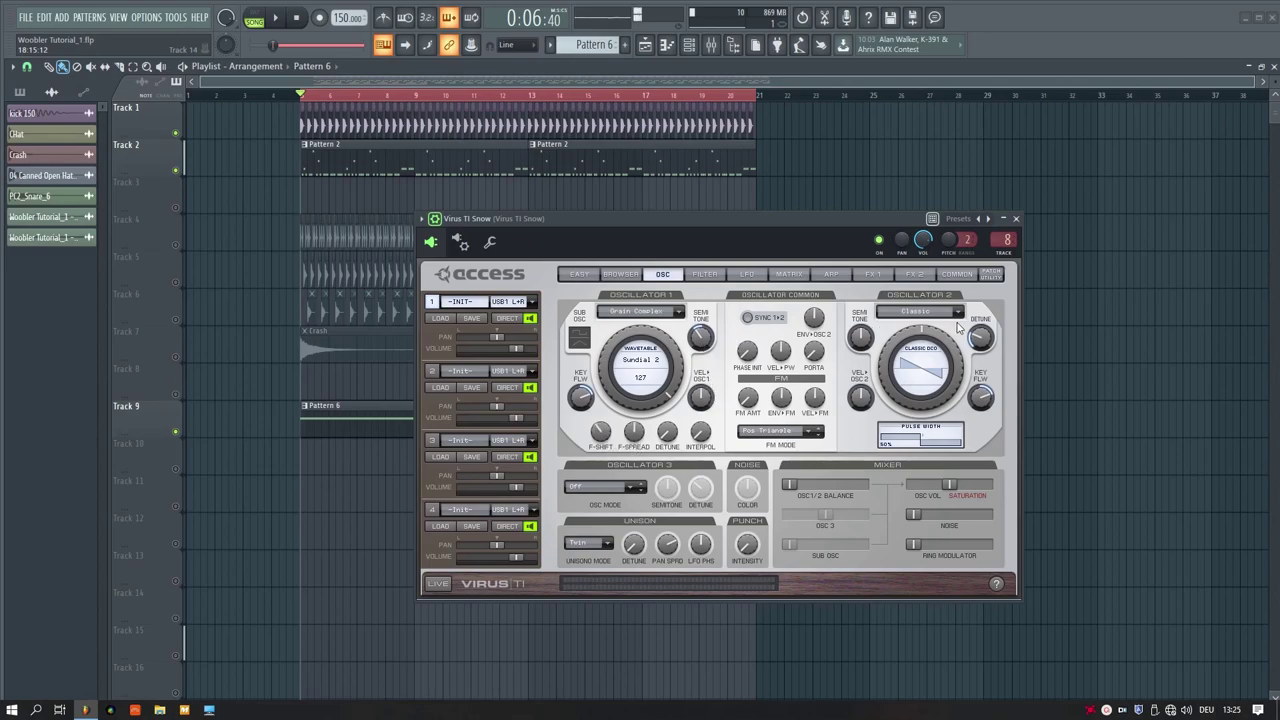
Route LFO 1 bipolar to Arp Note Length in modulation matrix slot 2 with a positive amount
click(830, 274)
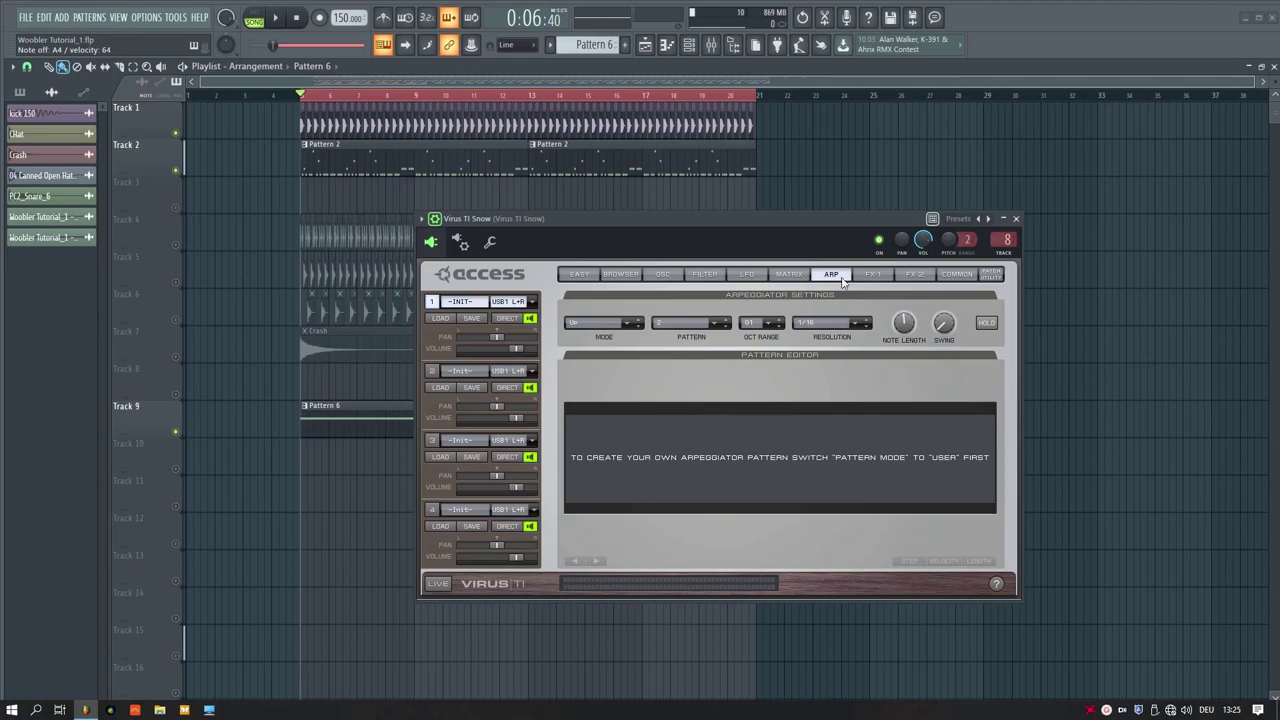
click(797, 276)
click(748, 276)
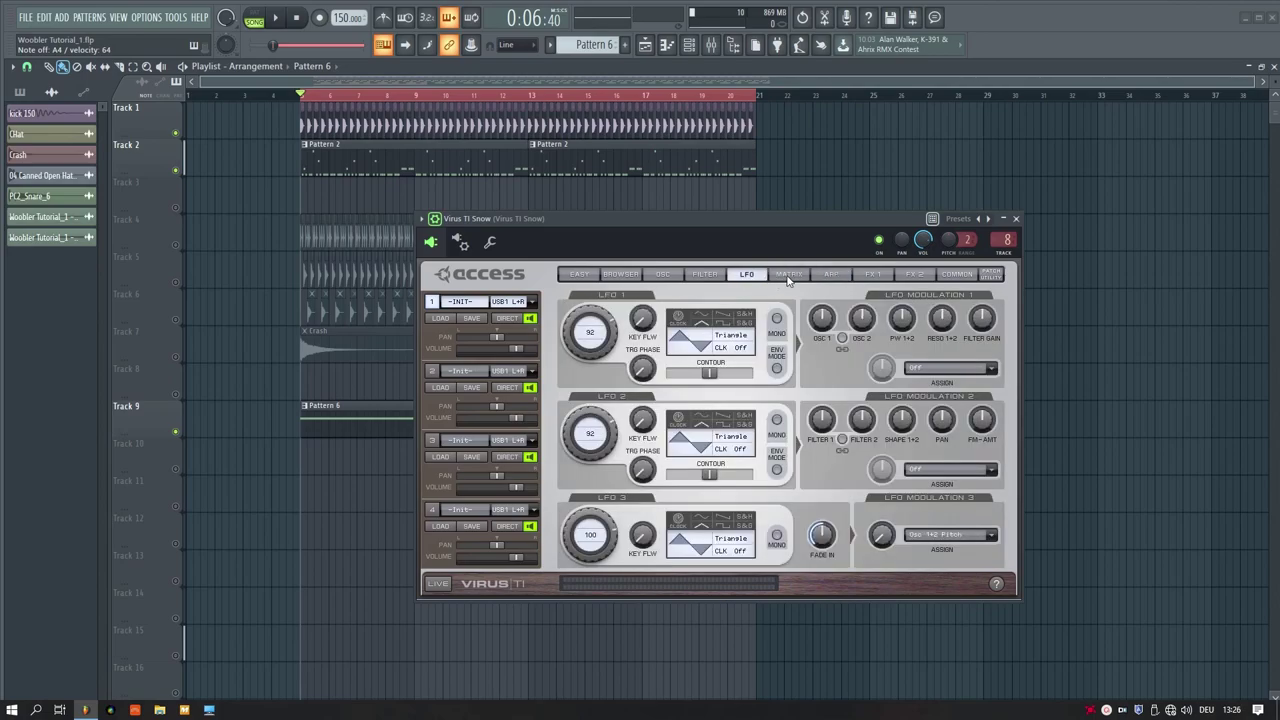
click(787, 276)
click(715, 407)
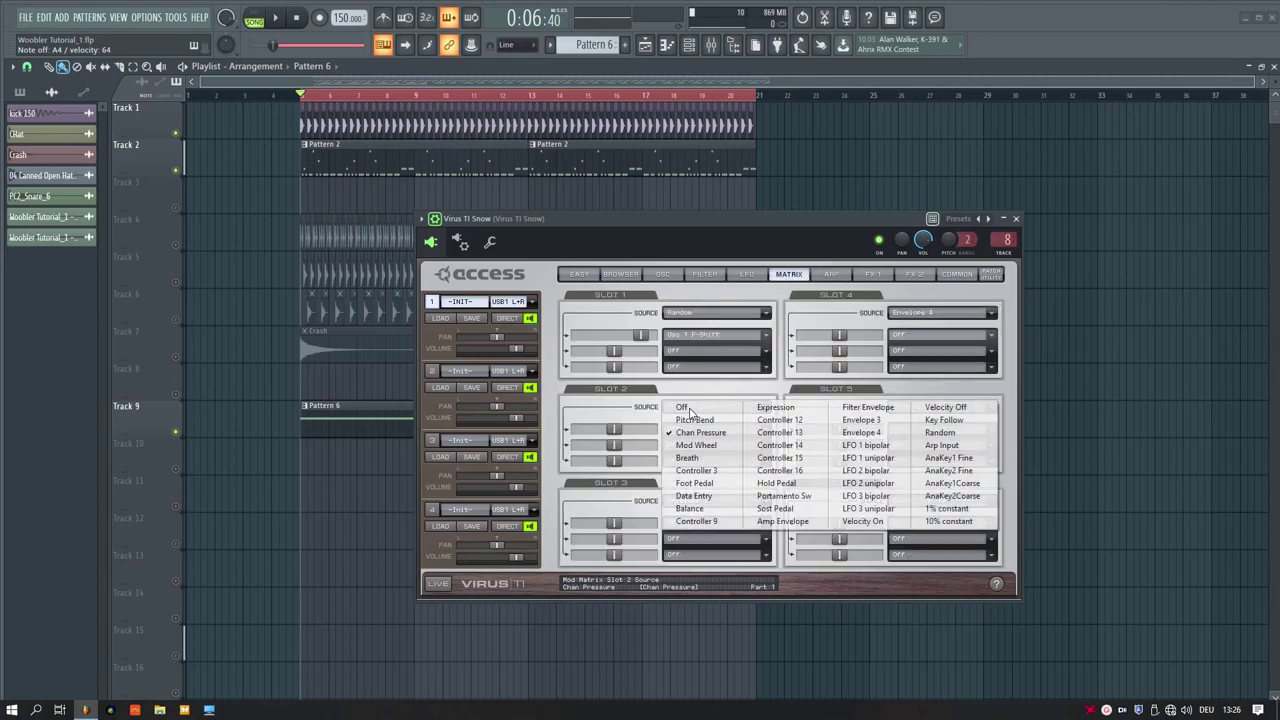
click(845, 432)
click(700, 430)
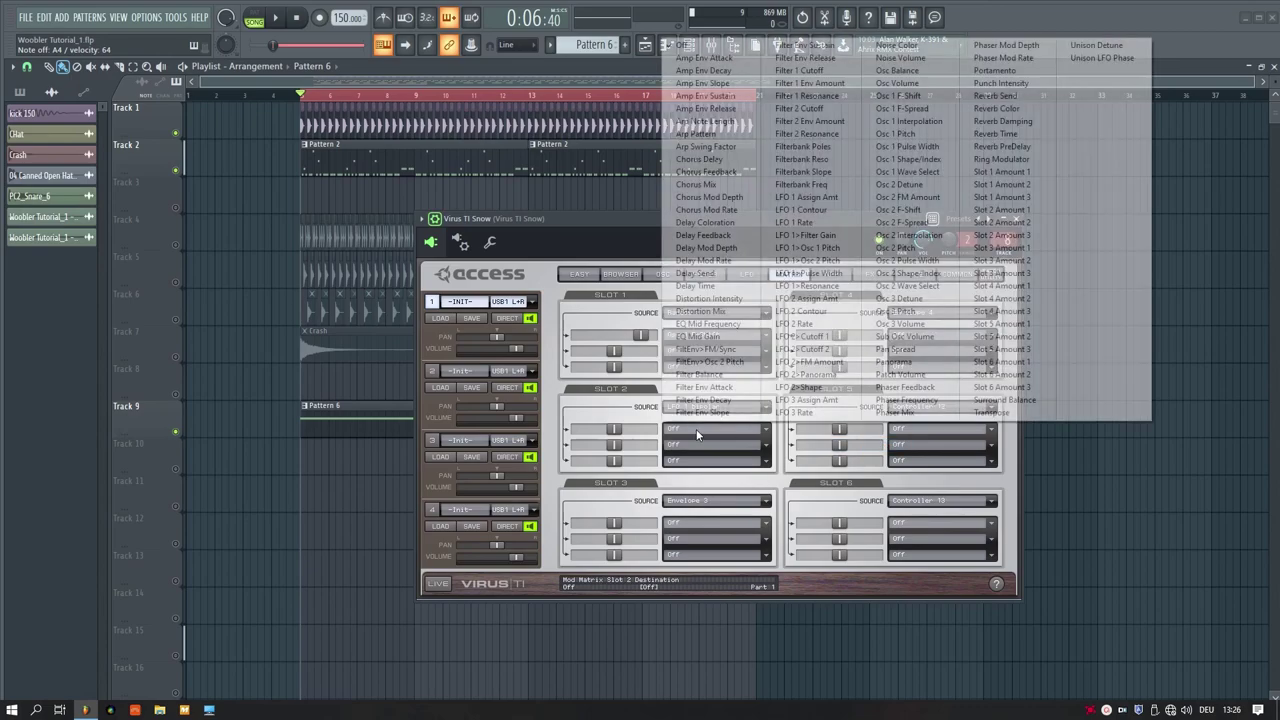
click(734, 124)
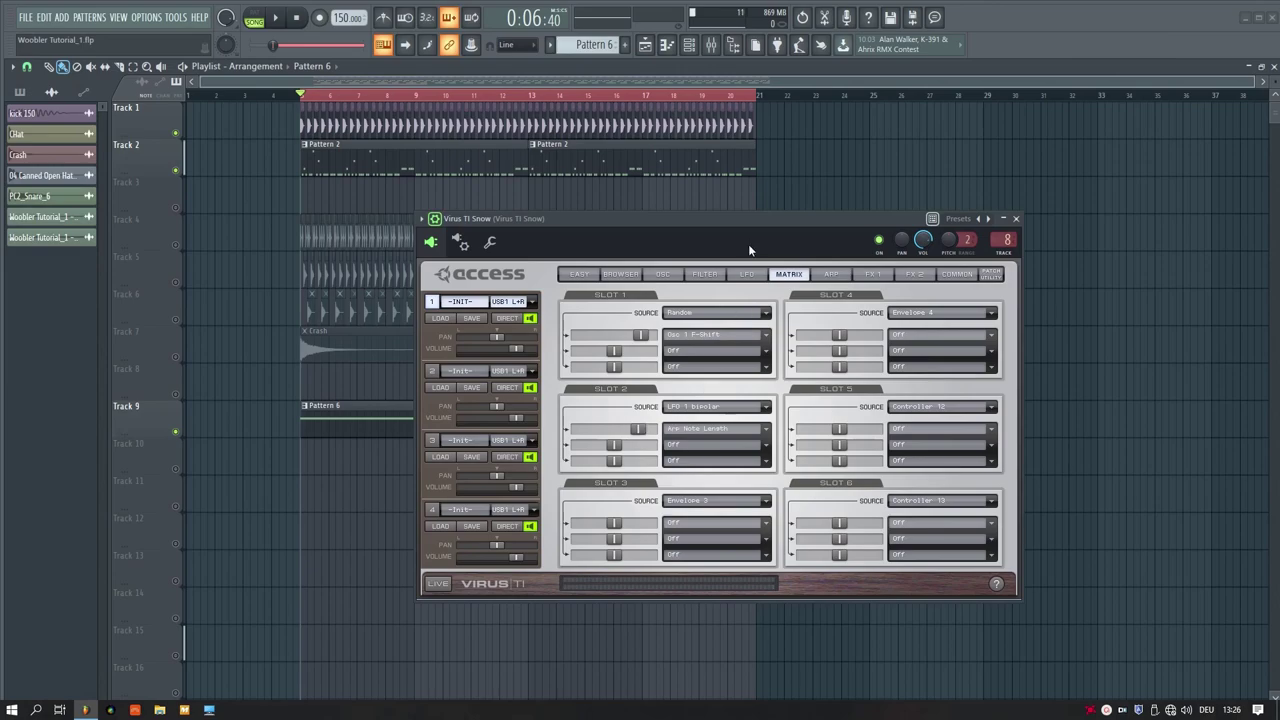
Set LFO 1 to the S&H shape in mono mode, clocked at 1/8
click(747, 274)
click(743, 316)
drag(592, 335, 604, 403)
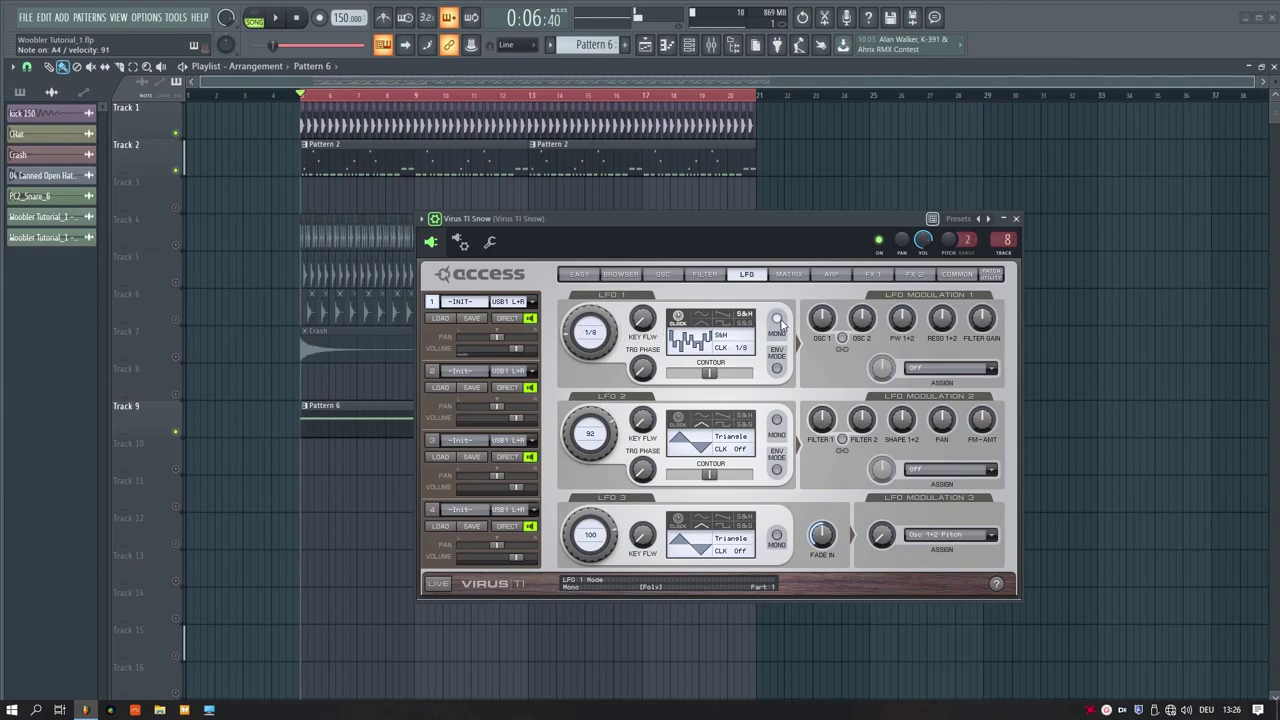
Raise the arpeggiator's note length to about +6 %
click(840, 276)
mouse_move(906, 325)
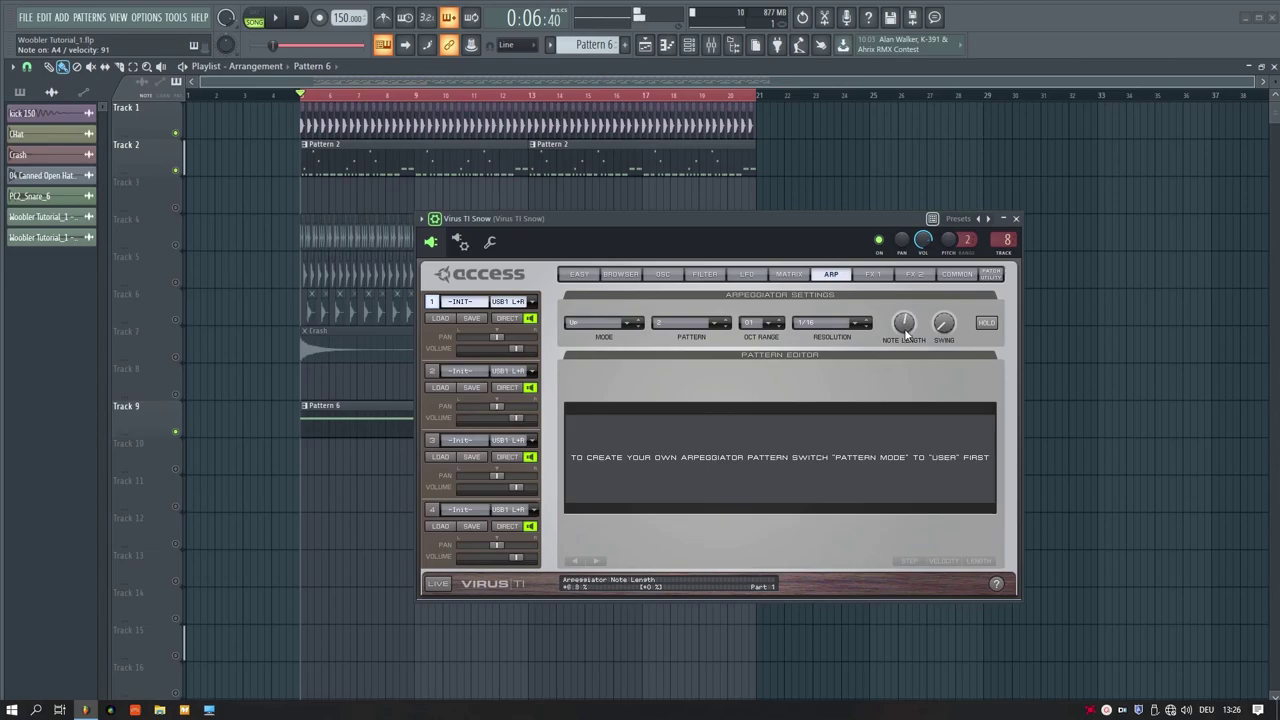
click(790, 274)
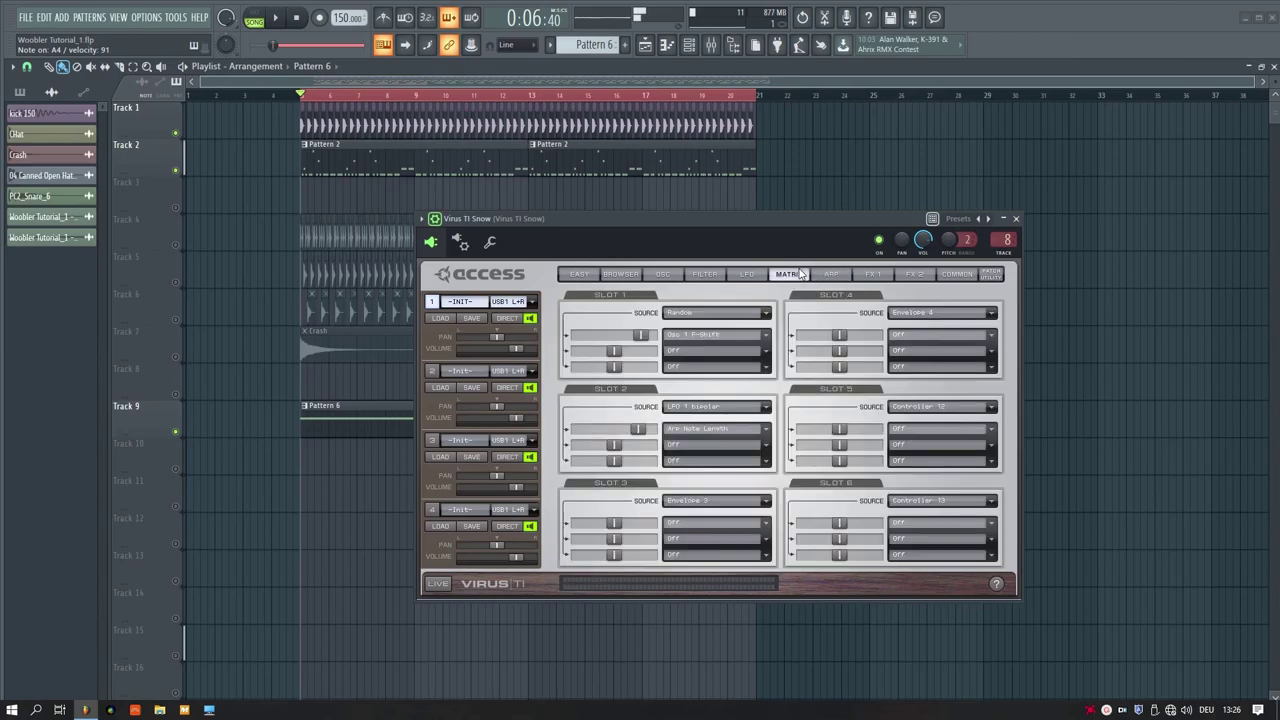
Set oscillator 1's formant spread to 54
click(748, 276)
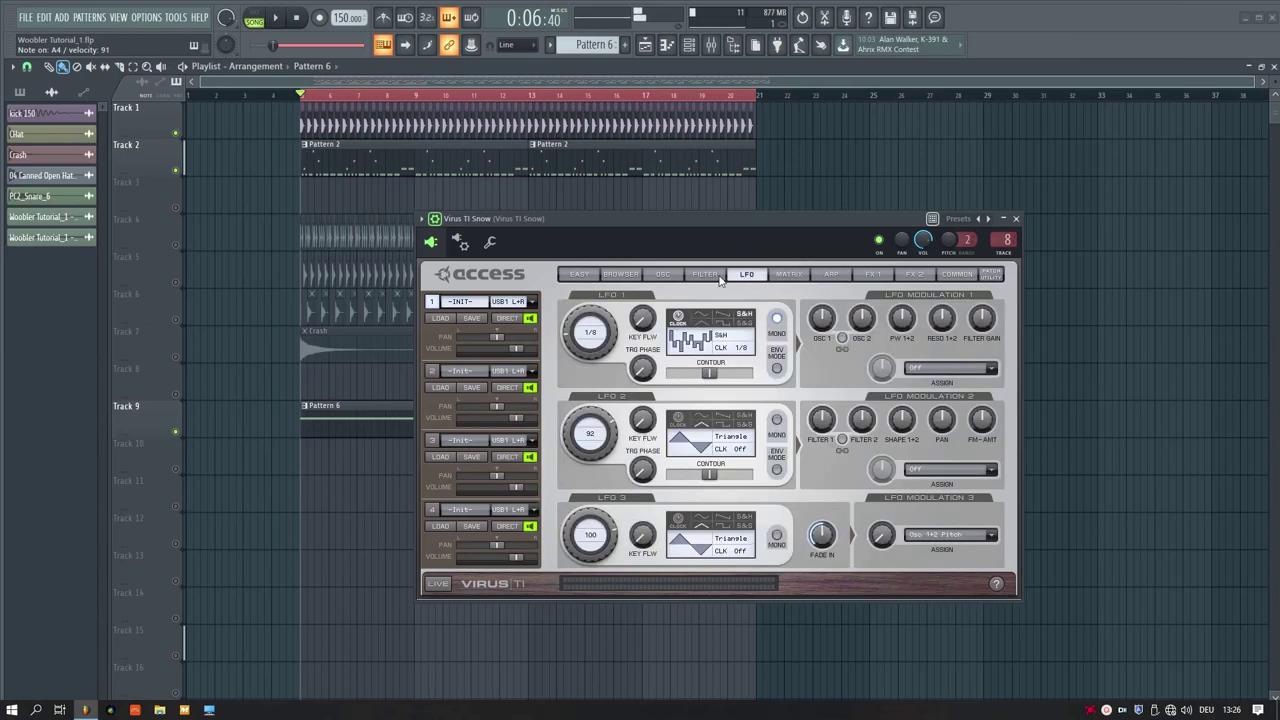
click(705, 275)
click(746, 274)
click(622, 276)
click(661, 276)
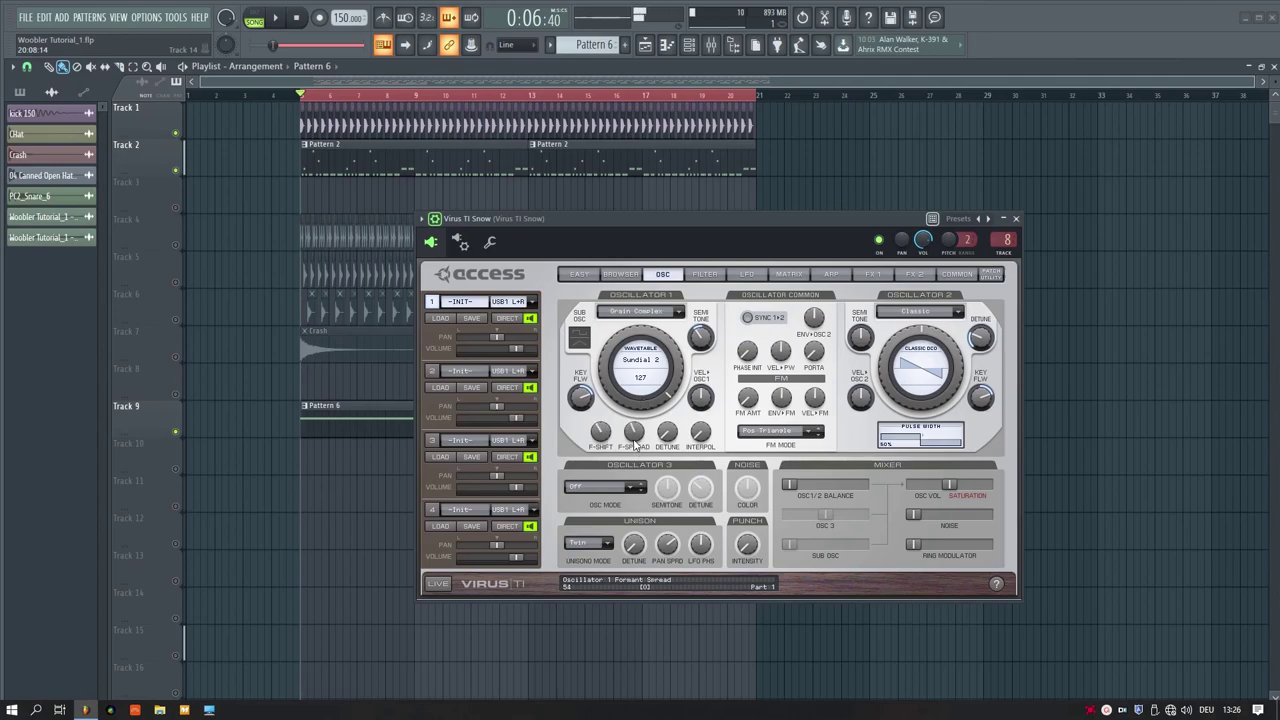
Raise LFO 1's modulation of oscillator 1 to about +25 %
click(708, 276)
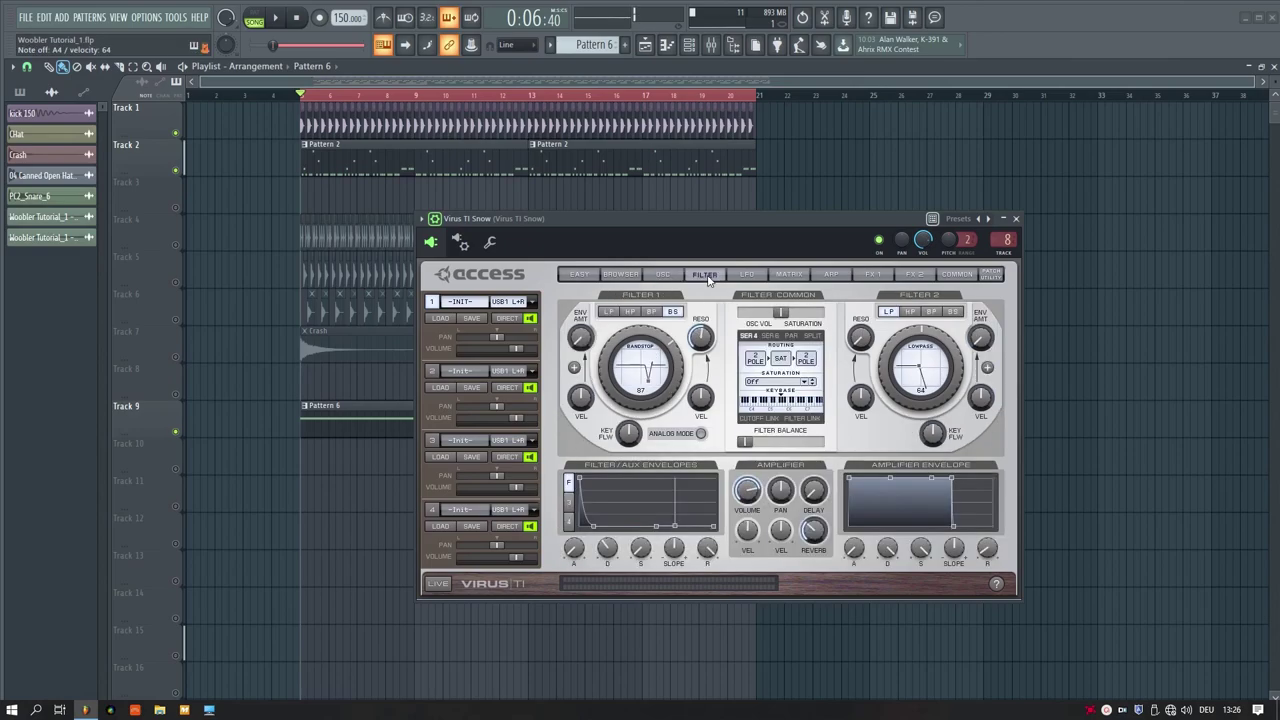
click(748, 276)
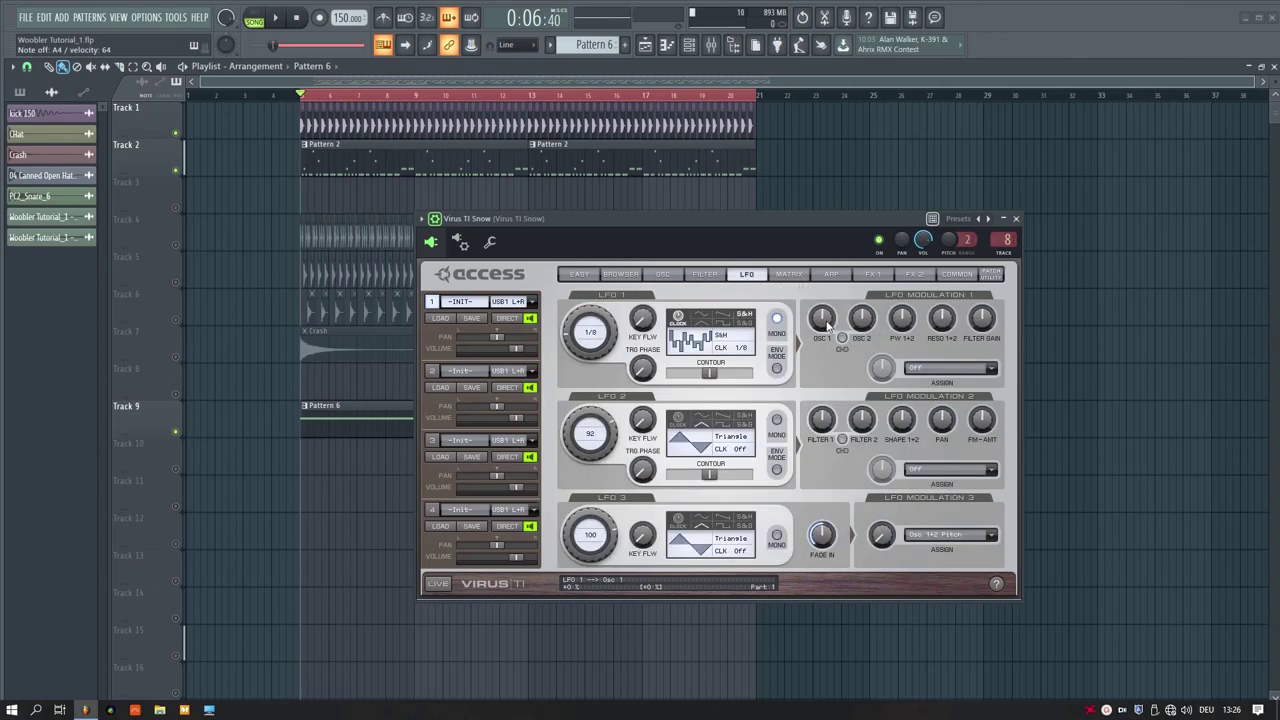
scroll(824, 318, up, 2)
click(805, 278)
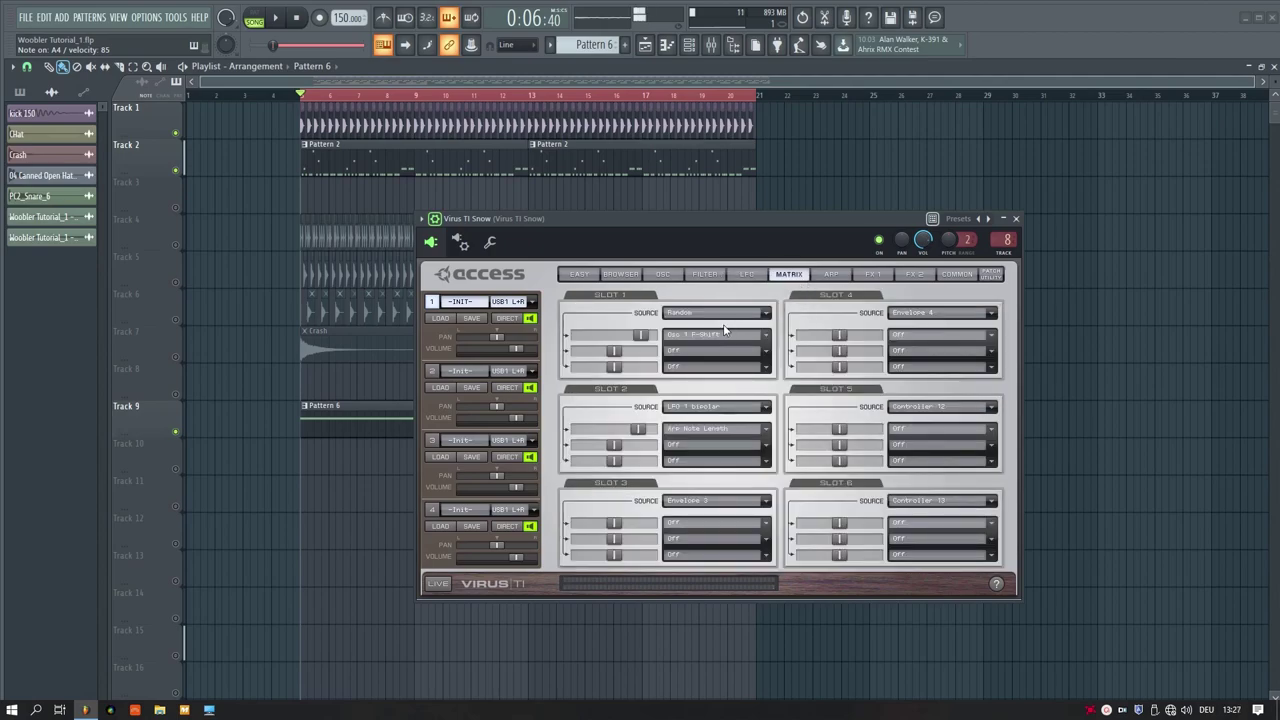
Set the filter bank to Comb Filter with resonance about 78.9 % and reduce its mix slightly below full
click(873, 276)
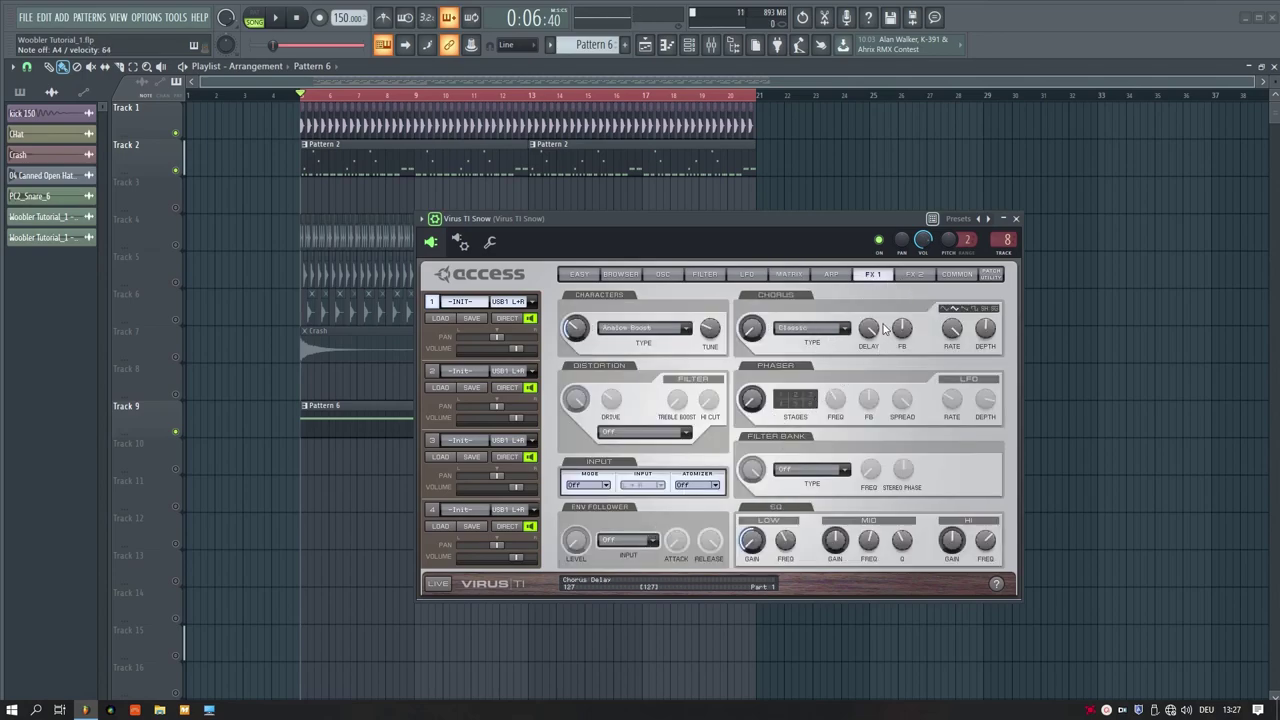
click(912, 275)
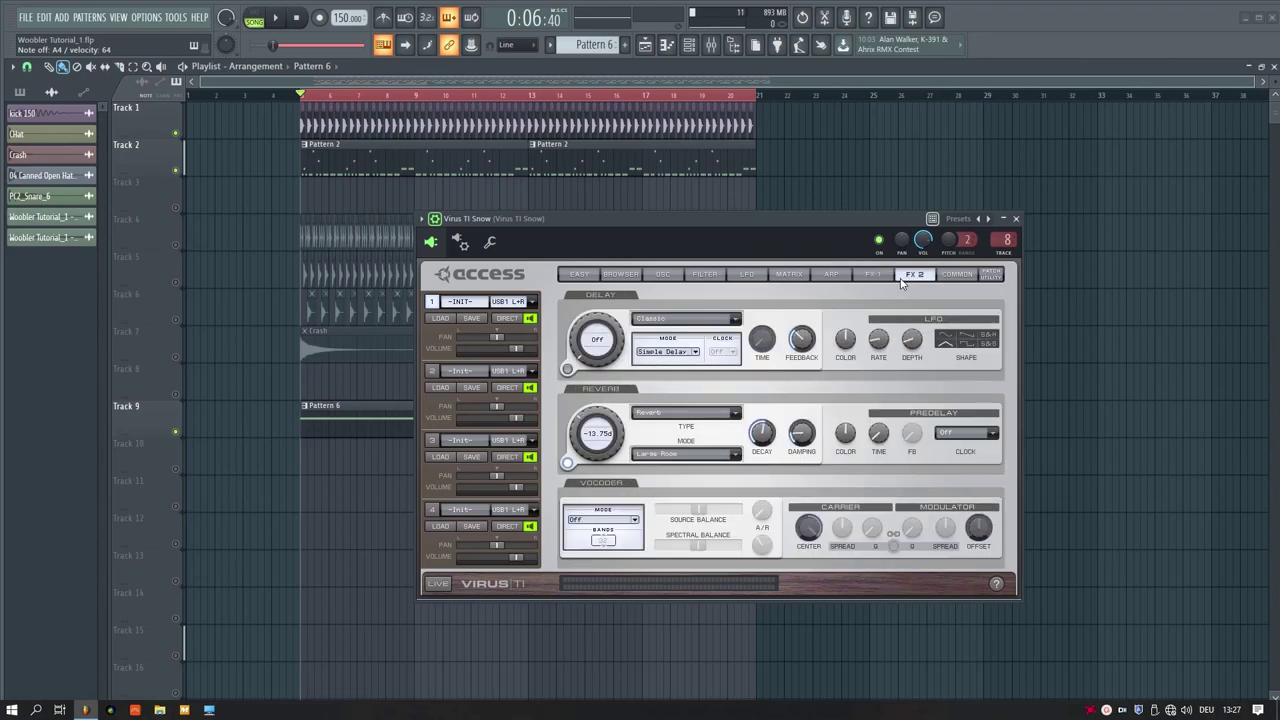
click(874, 275)
click(790, 472)
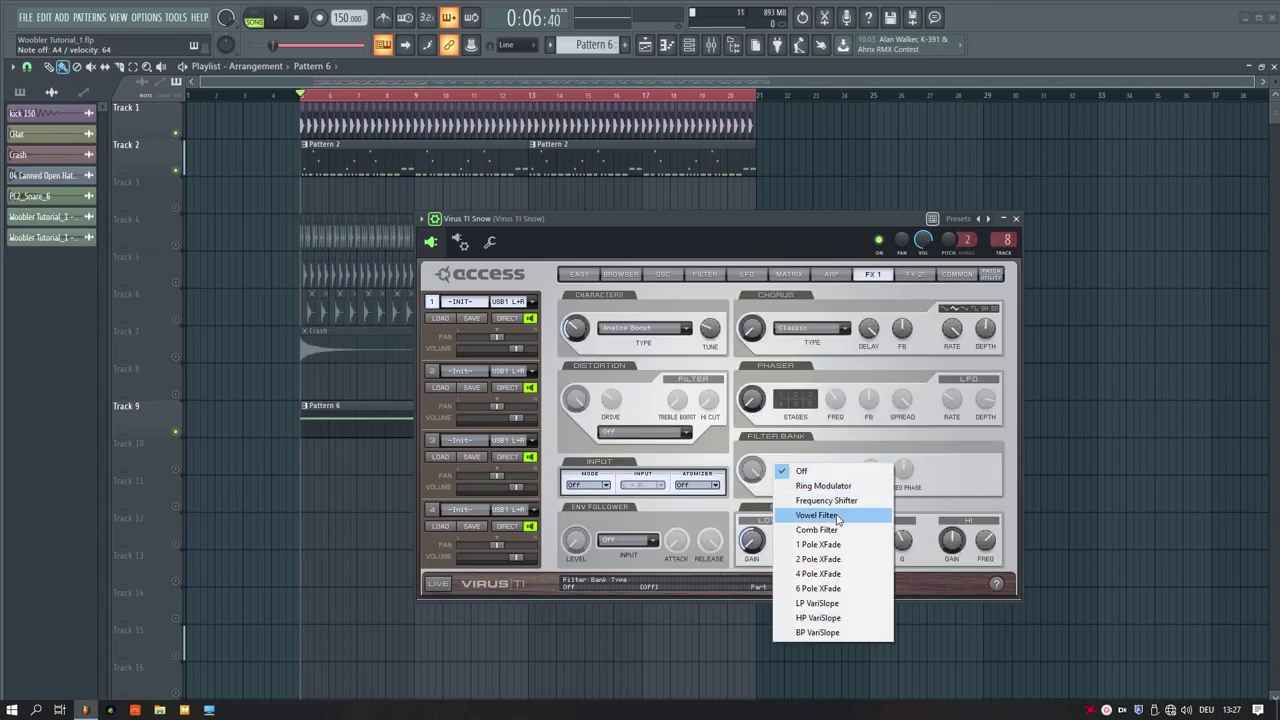
click(820, 529)
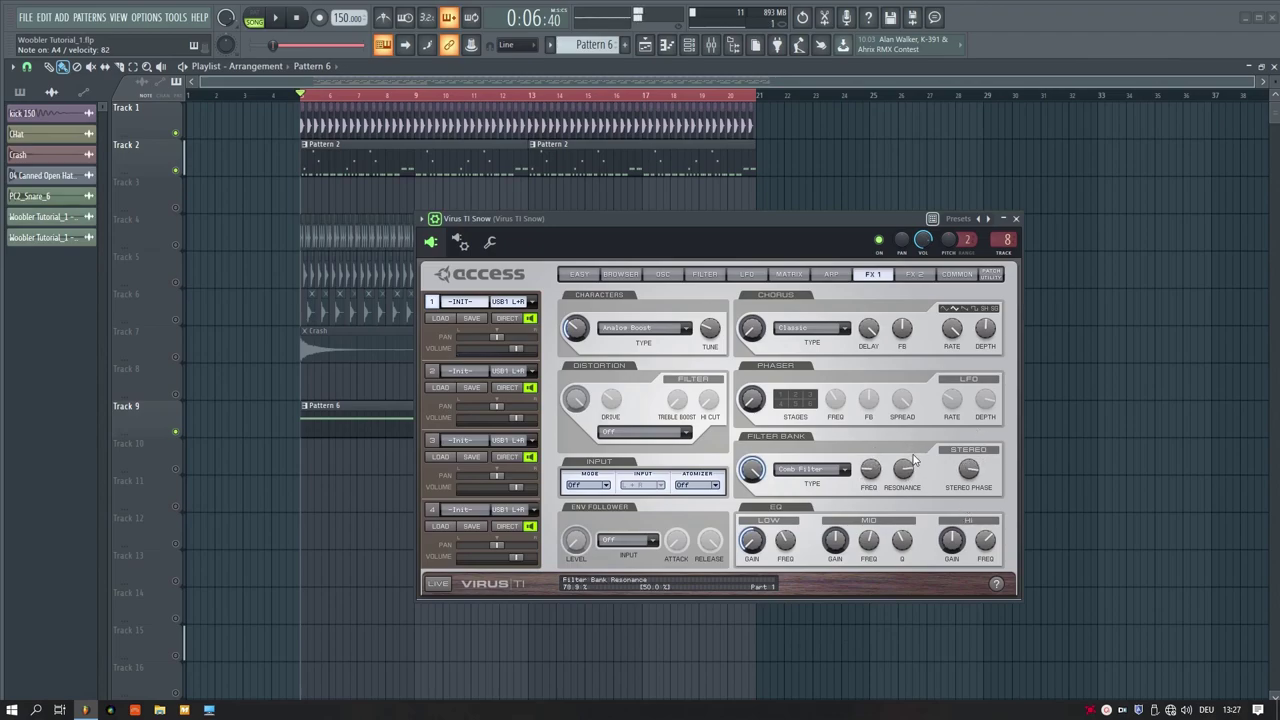
mouse_move(752, 468)
mouse_down()
mouse_move(760, 500)
mouse_move(764, 486)
mouse_up()
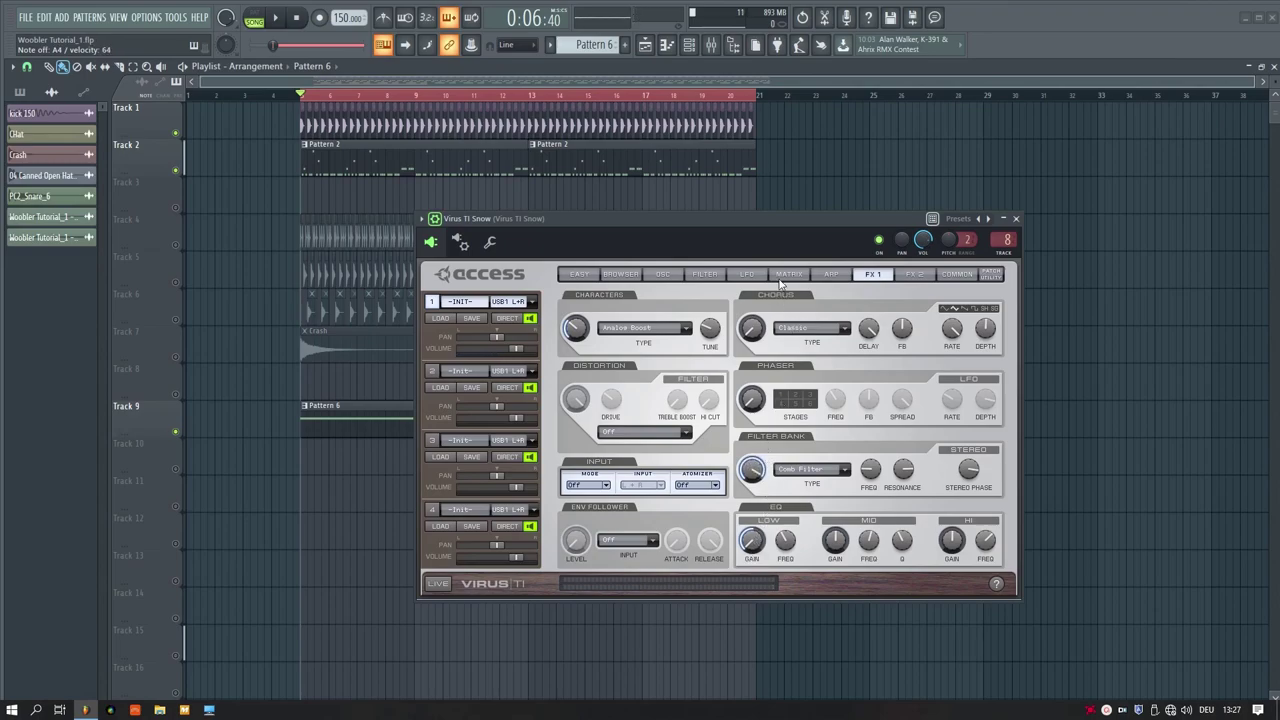
Set LFO 2 to the S&H shape with its clock at 1/16
click(747, 274)
click(789, 274)
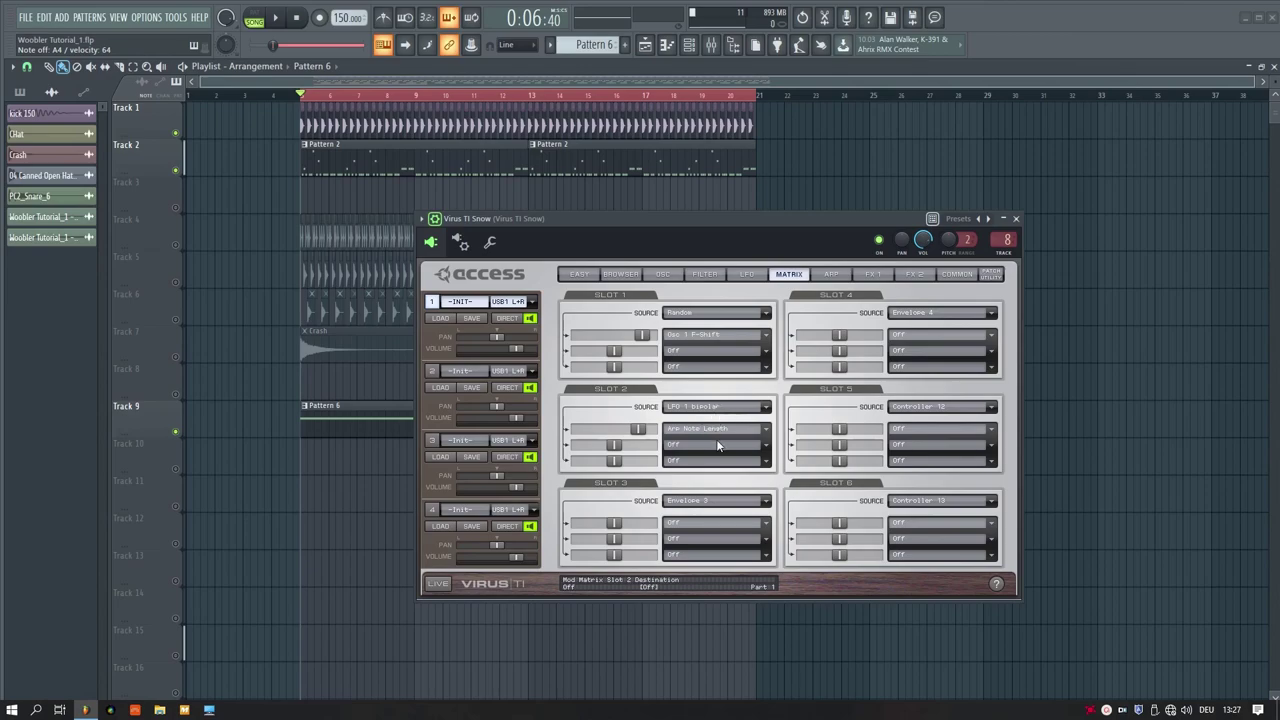
click(743, 276)
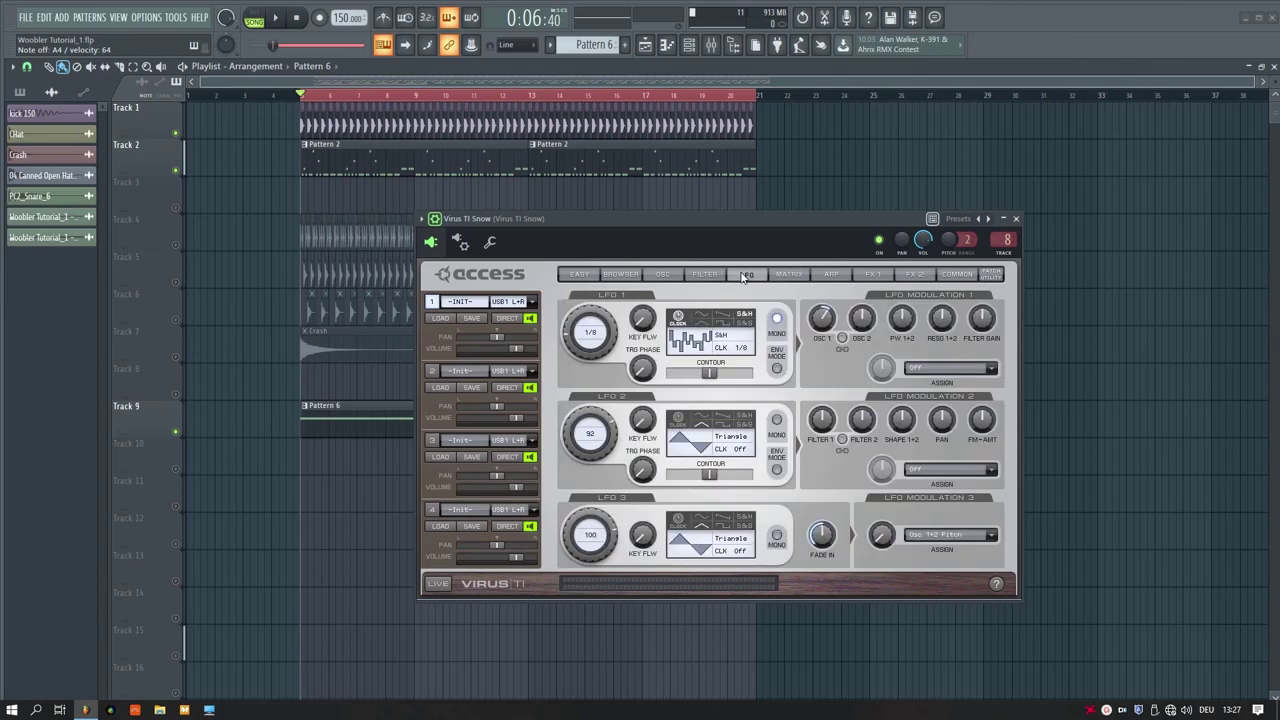
click(744, 425)
click(744, 414)
click(678, 417)
drag(603, 491, 595, 525)
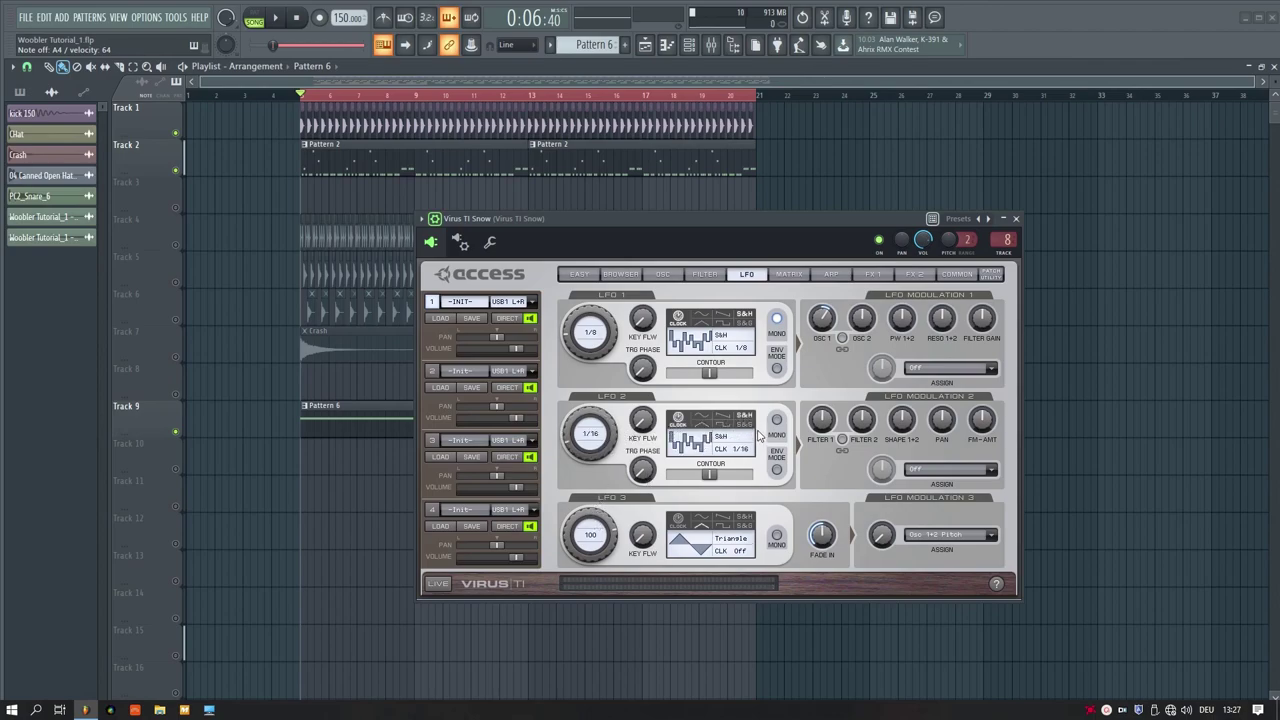
Route LFO 2 bipolar to Filterbank Freq in modulation matrix slot 3 with a positive amount
click(786, 276)
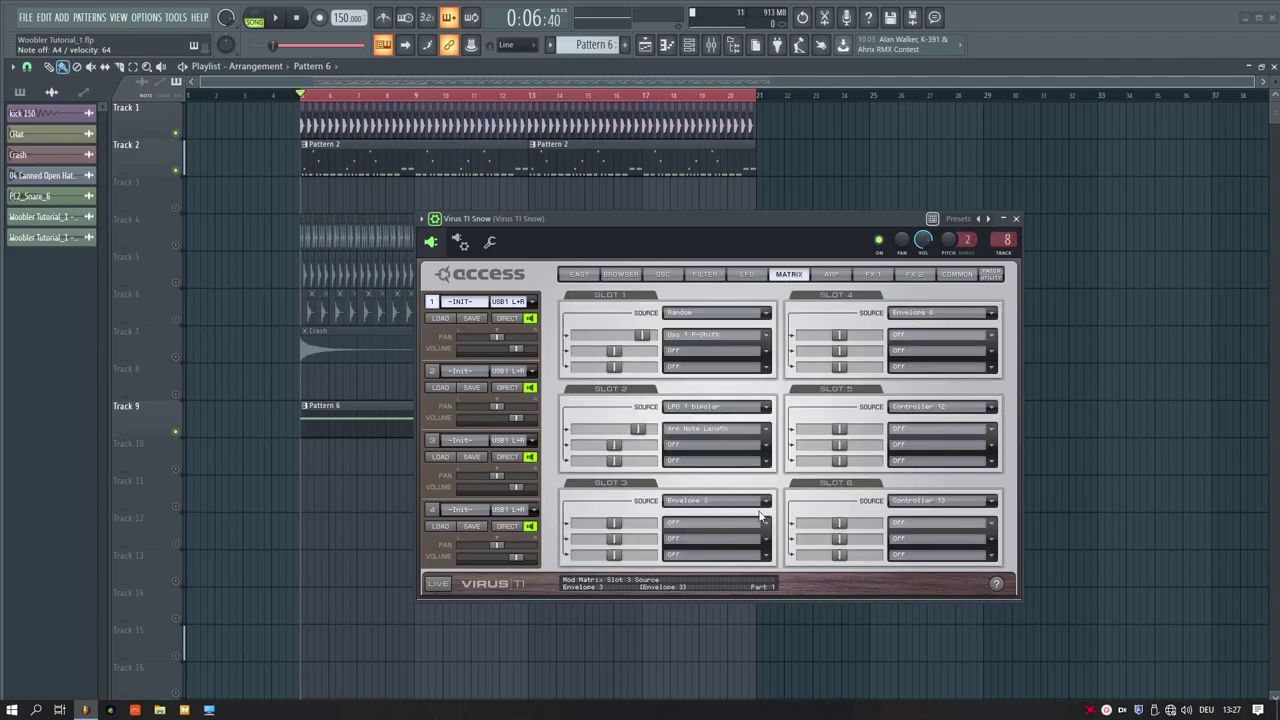
click(730, 501)
click(864, 564)
click(737, 524)
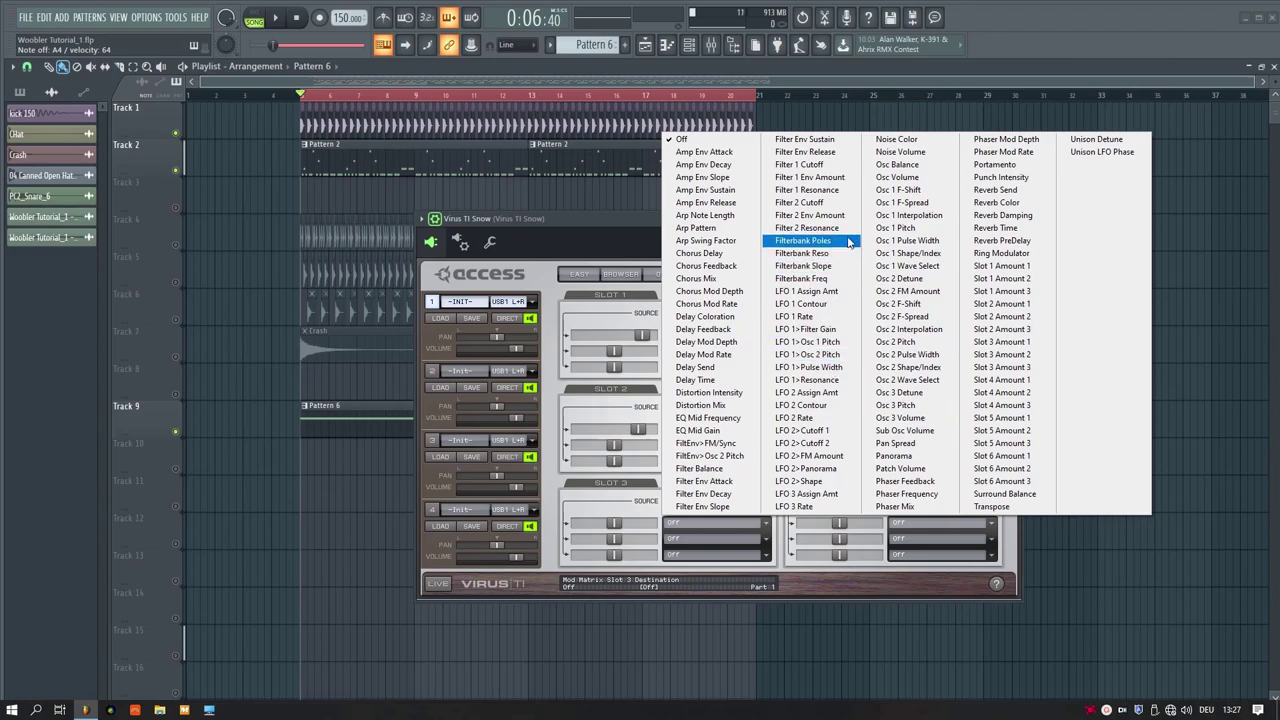
click(845, 278)
drag(615, 524, 645, 531)
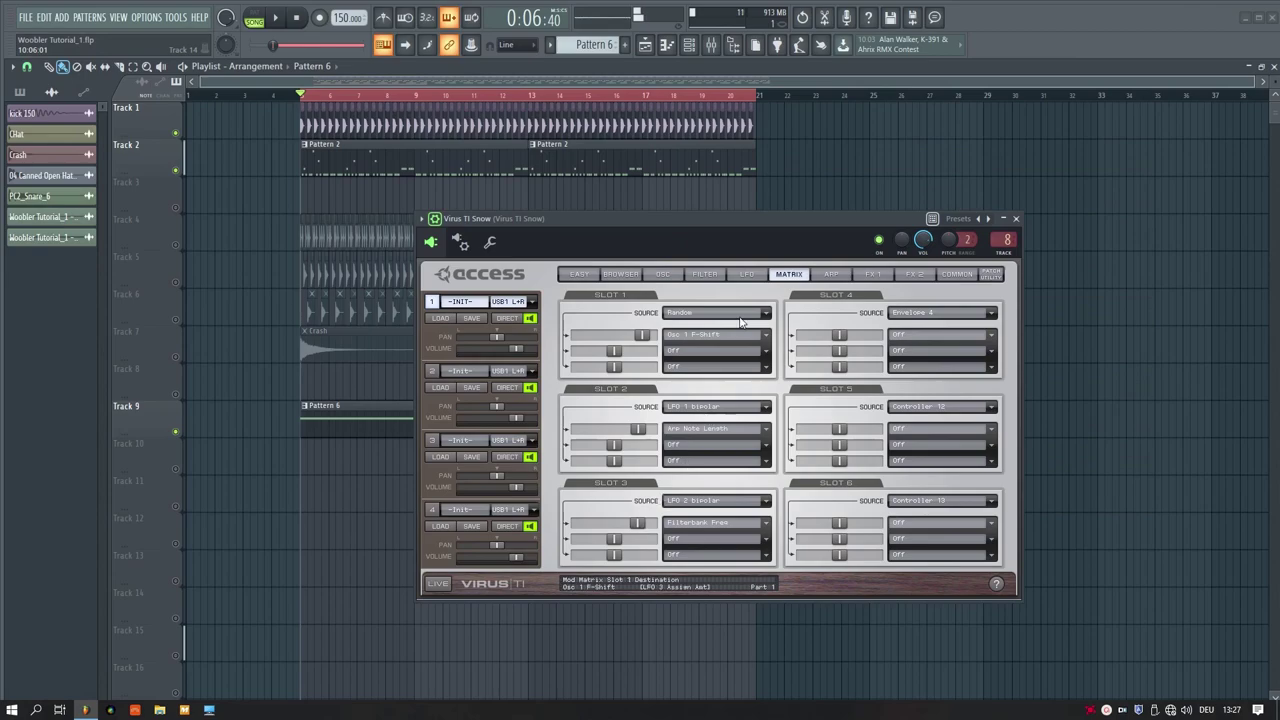
Lower the comb filter's mix to less than half and reduce matrix slot 3's Filterbank Freq amount
click(746, 274)
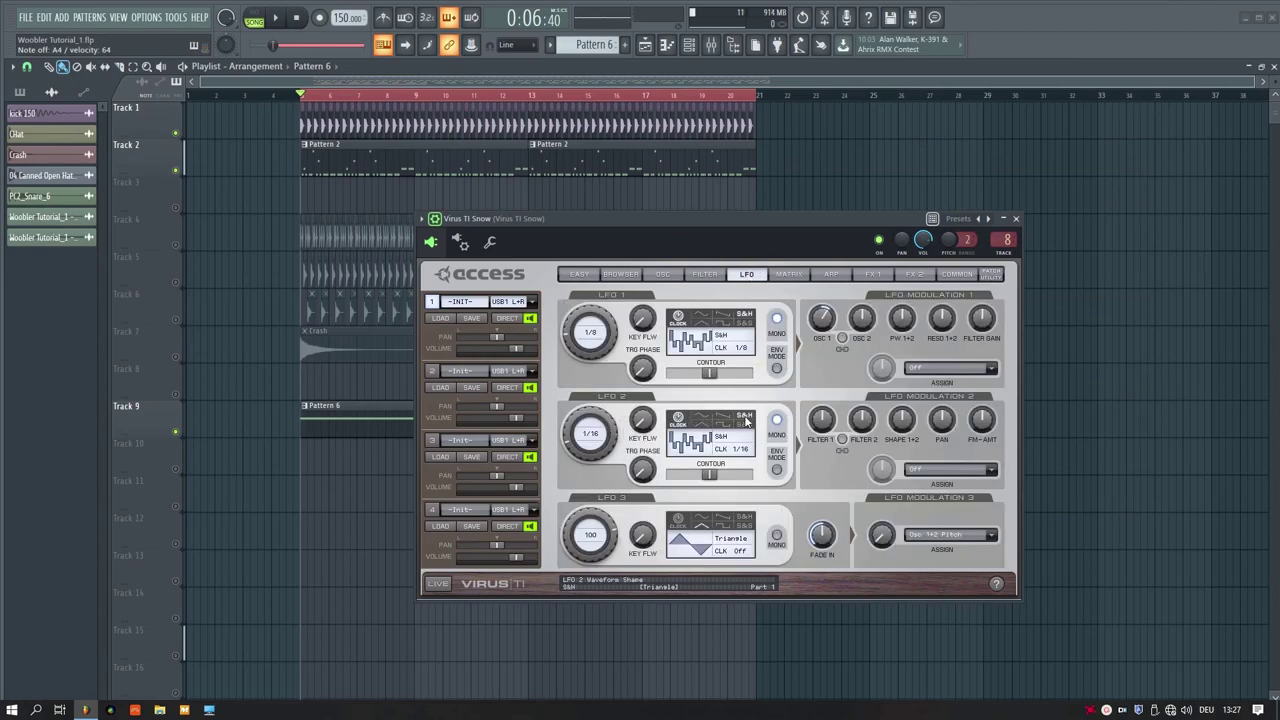
click(873, 274)
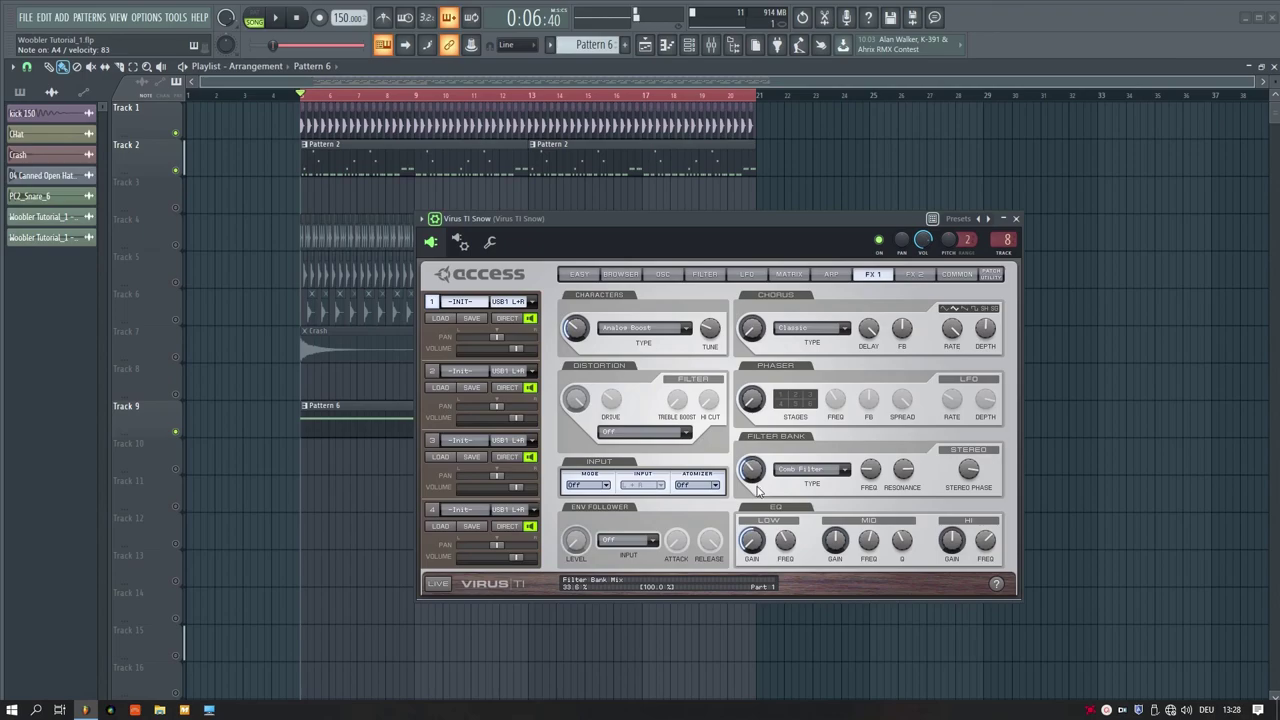
click(790, 274)
drag(646, 524, 630, 528)
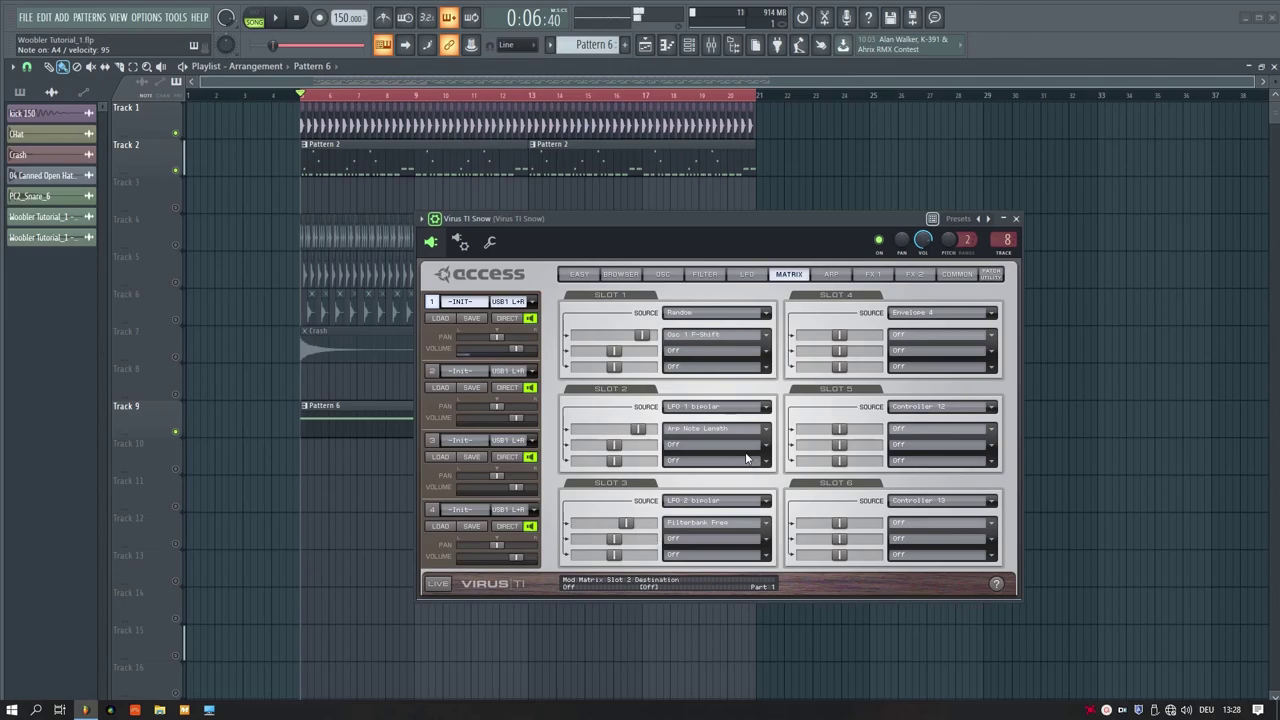
Set modulation matrix slot 4's source to LFO 3 unipolar and assign its first destination
click(948, 313)
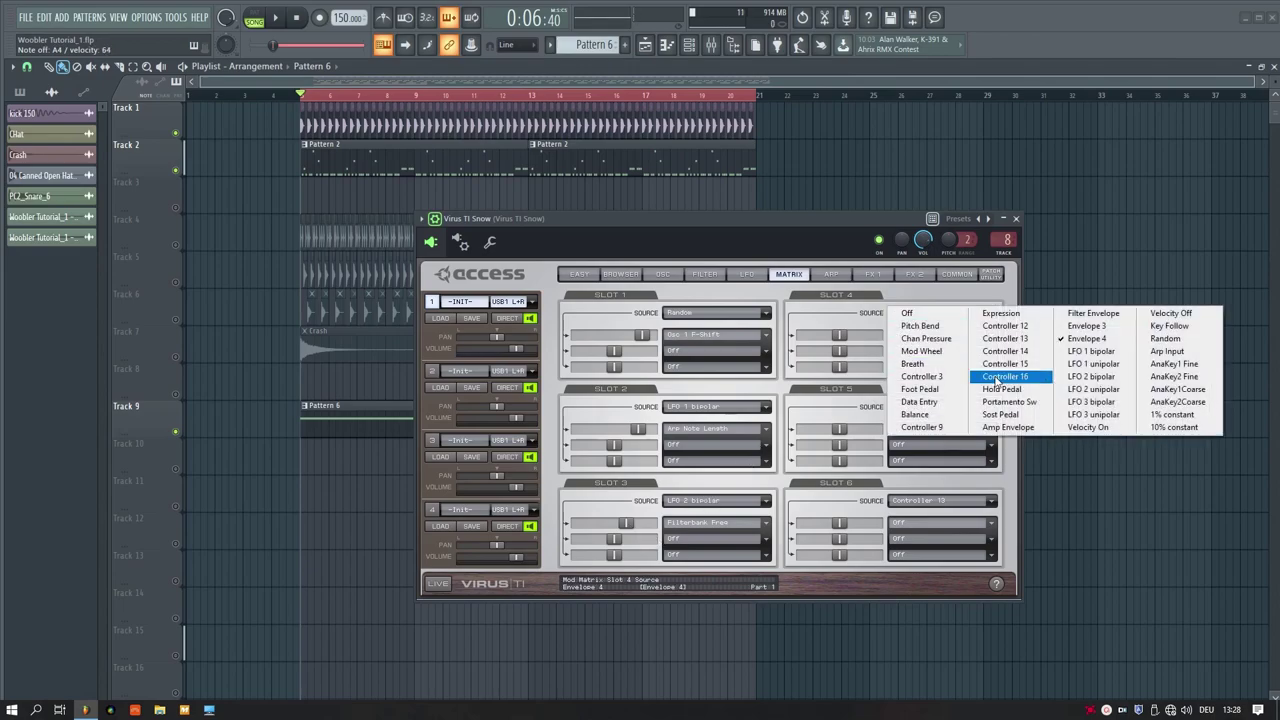
click(1110, 414)
click(903, 333)
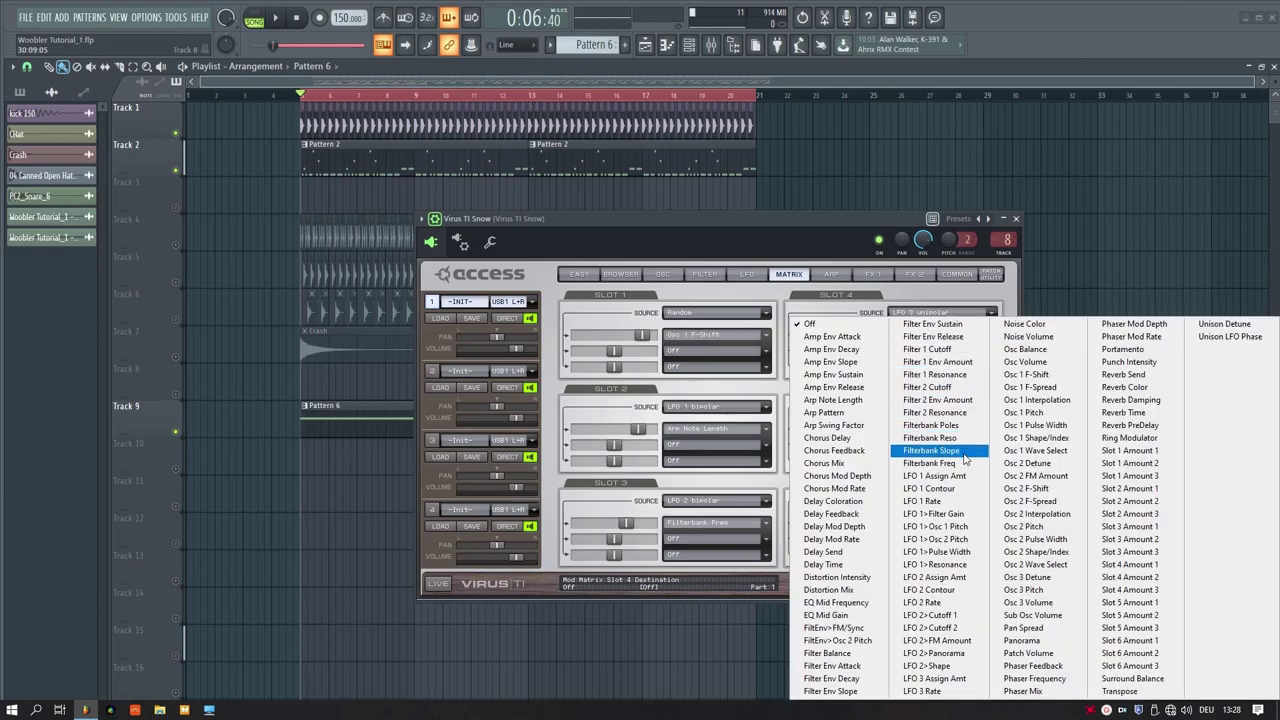
click(965, 458)
Set LFO 3 to mono mode with a Triangle shape and an unclocked rate of 37
click(833, 276)
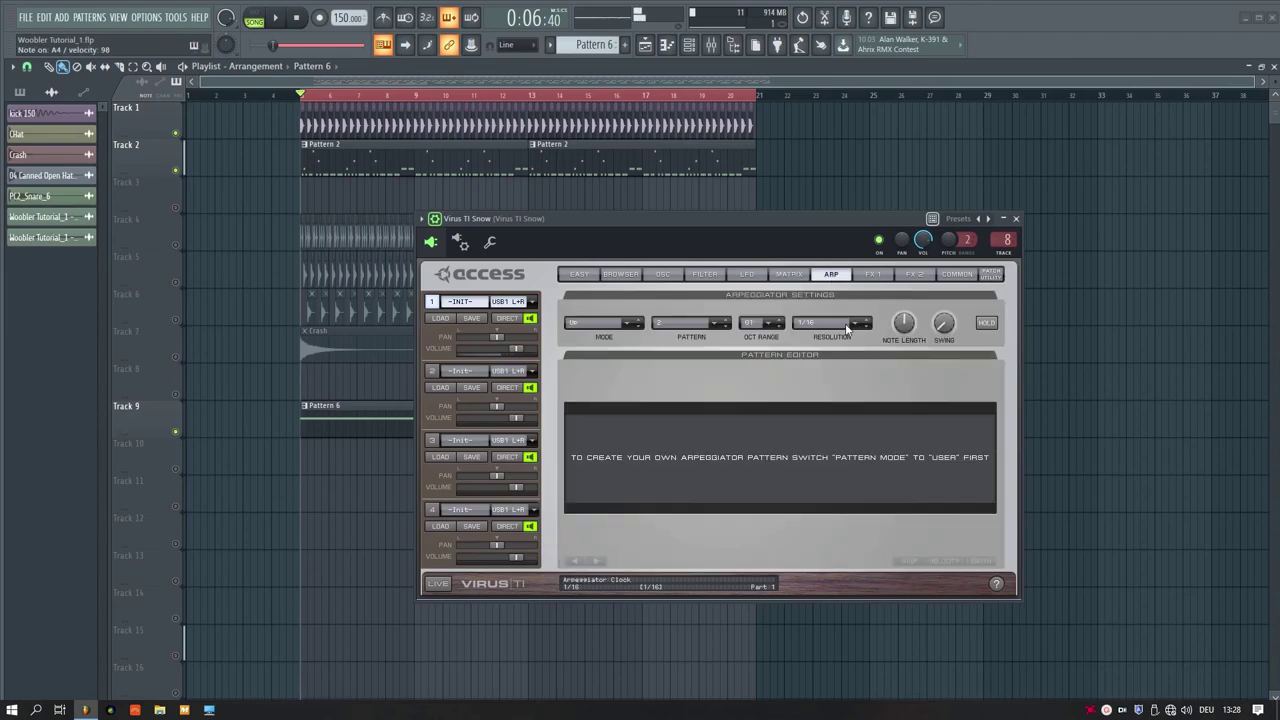
click(746, 274)
click(704, 527)
drag(618, 540, 610, 594)
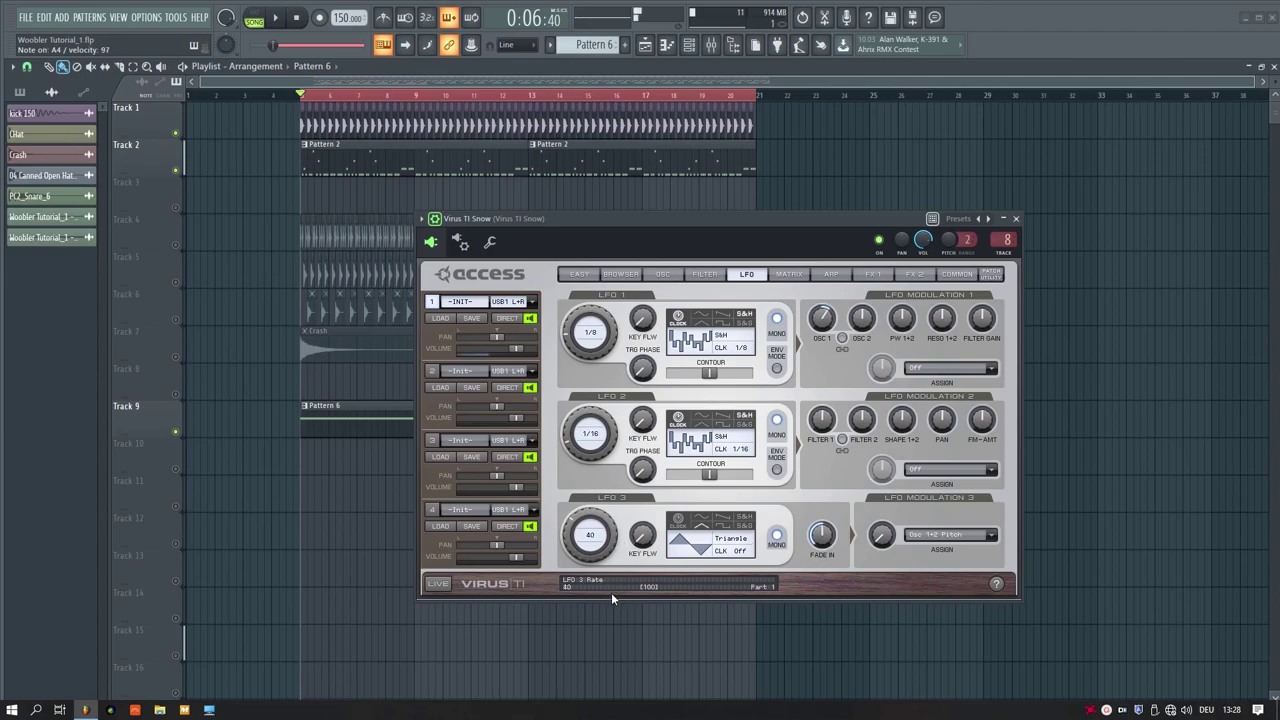
drag(611, 594, 611, 602)
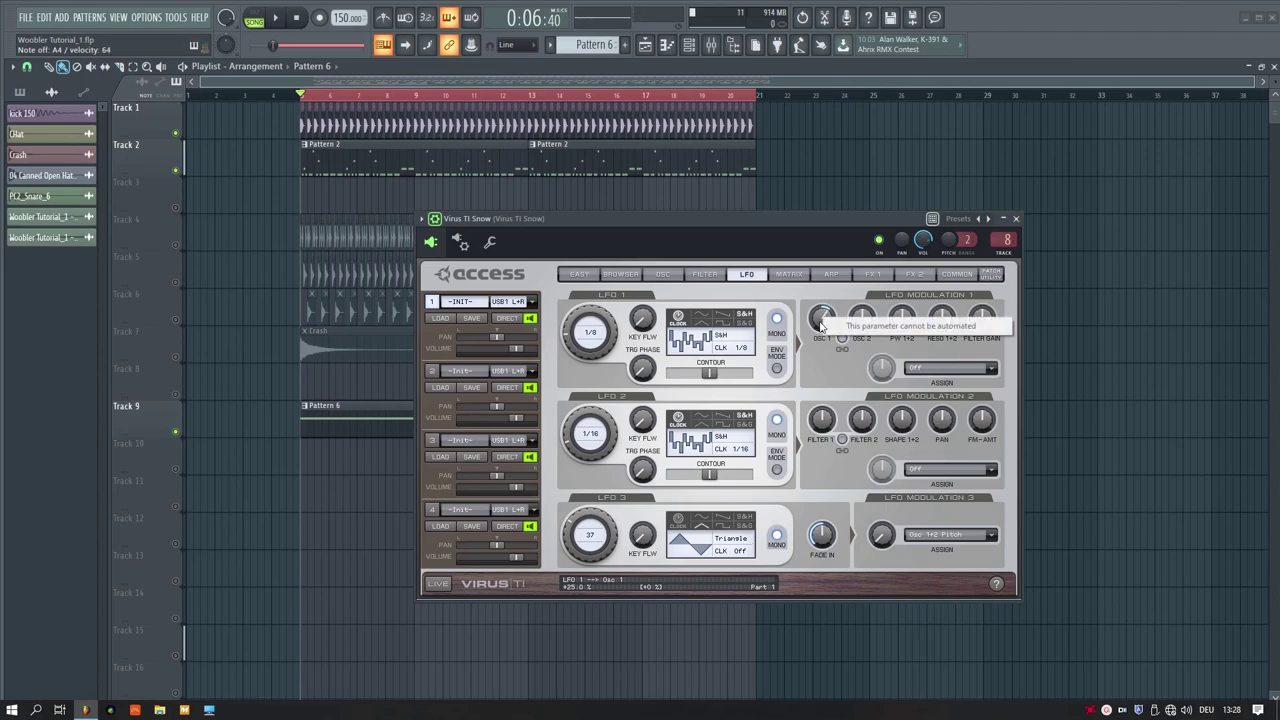
Return LFO 1's Osc 1 modulation amount to 0% and set LFO 3's rate to 38
drag(825, 320, 822, 325)
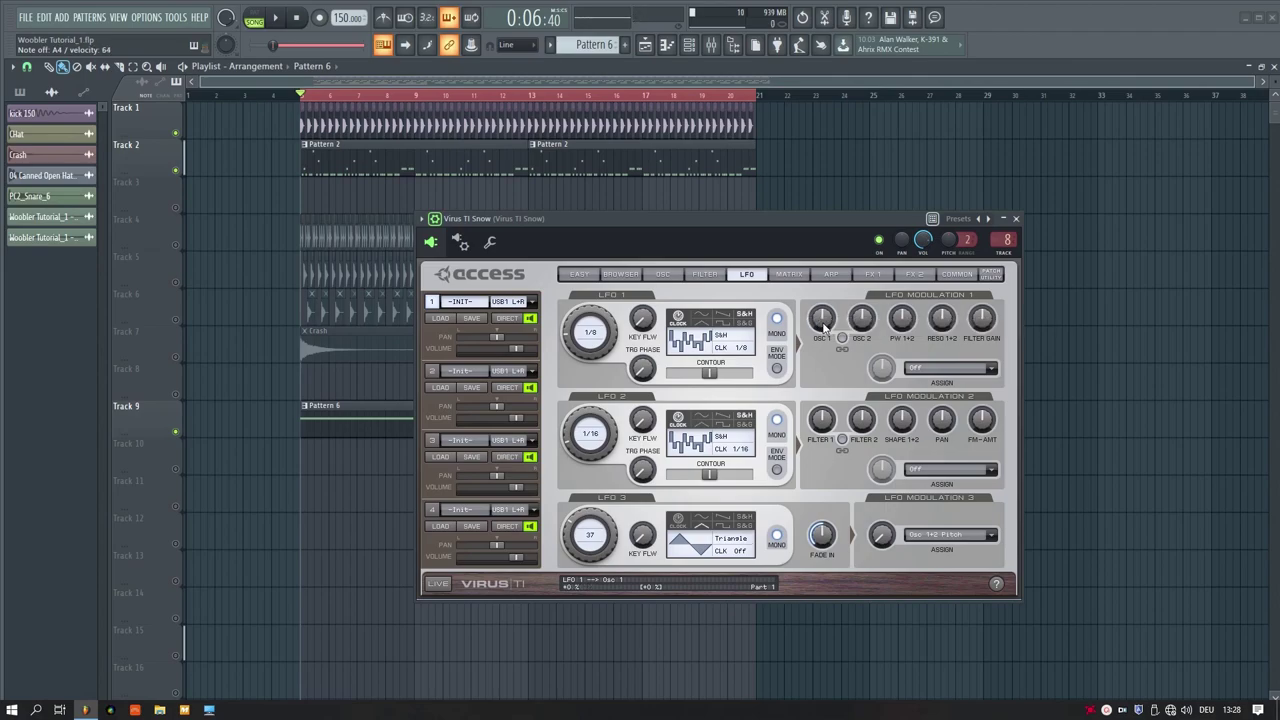
scroll(617, 522, up, 3)
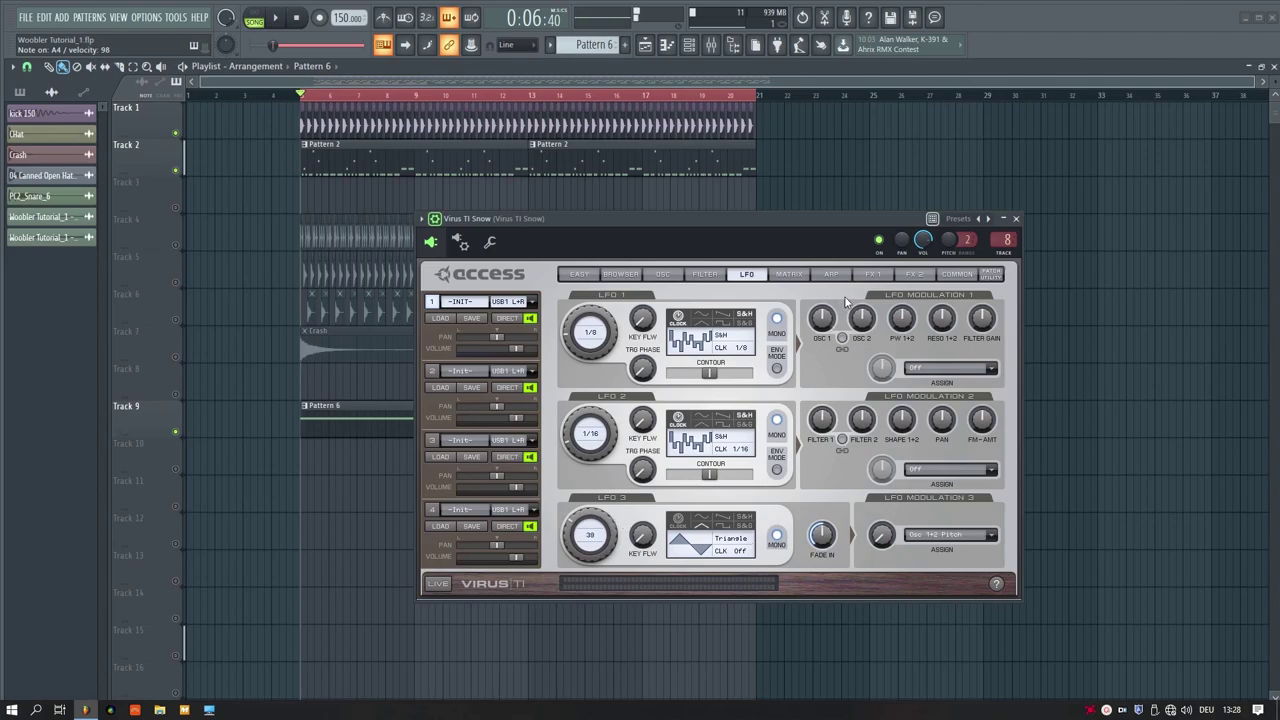
click(873, 274)
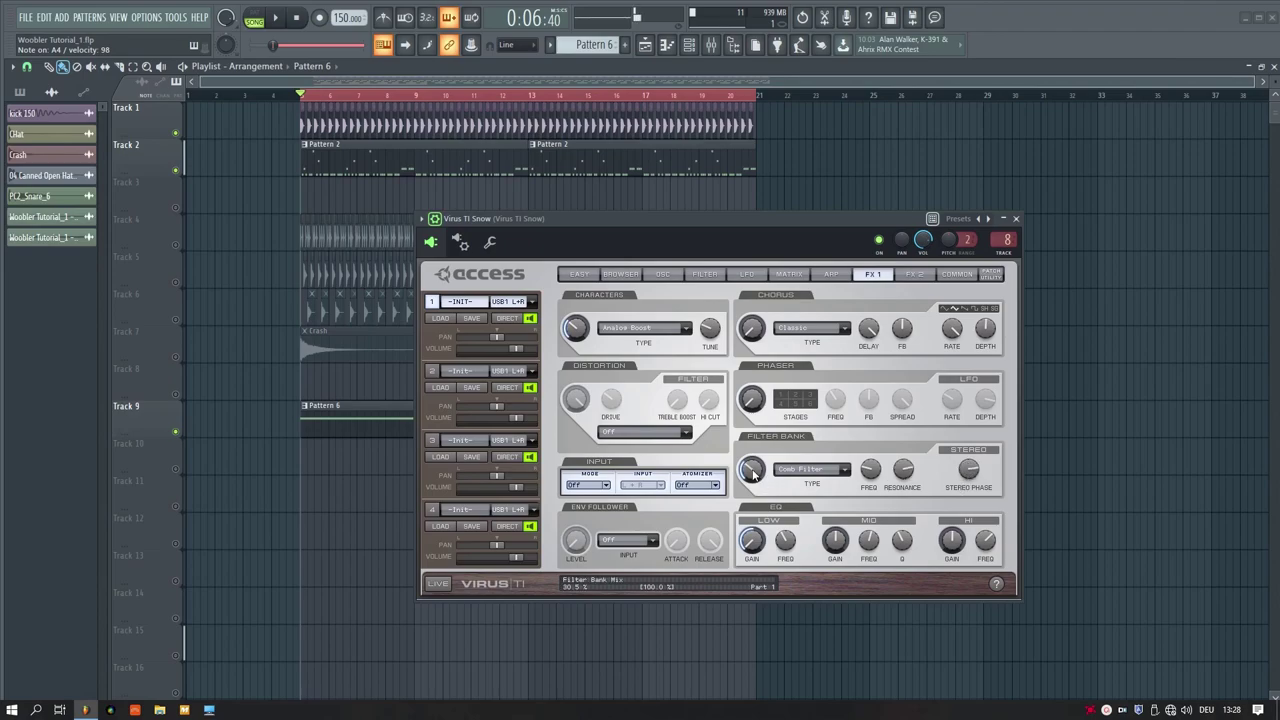
click(900, 276)
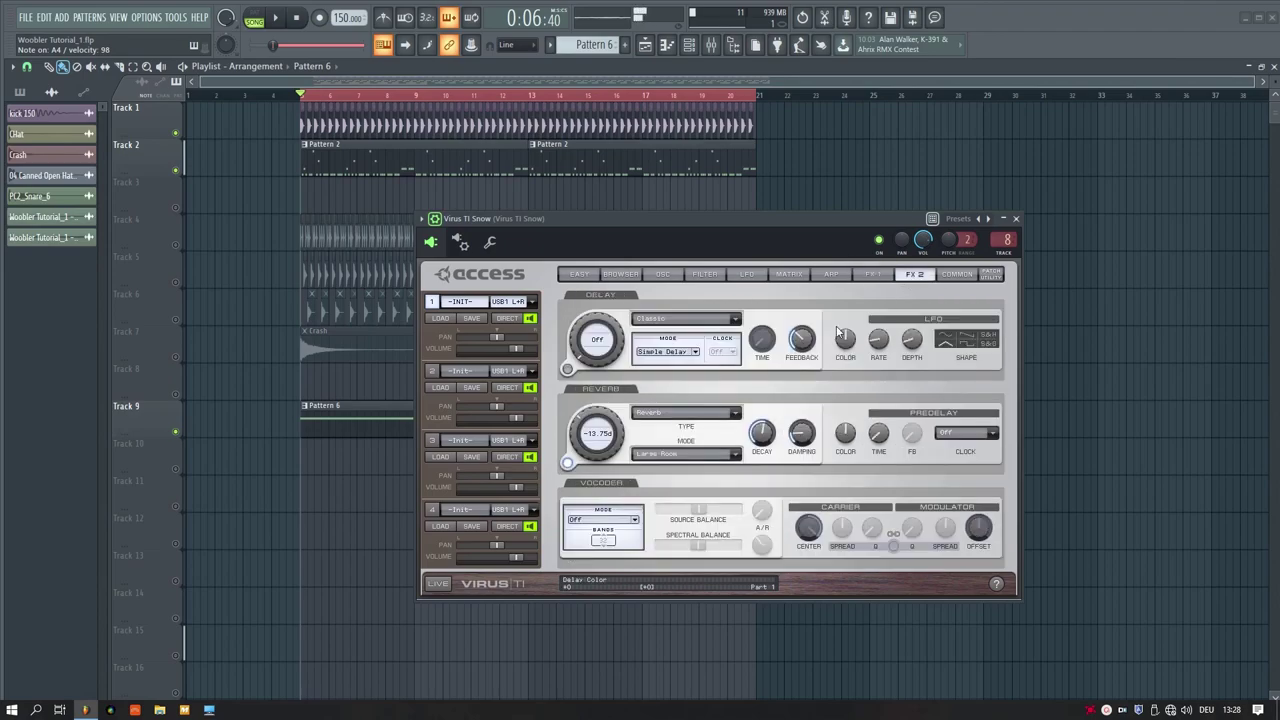
click(836, 276)
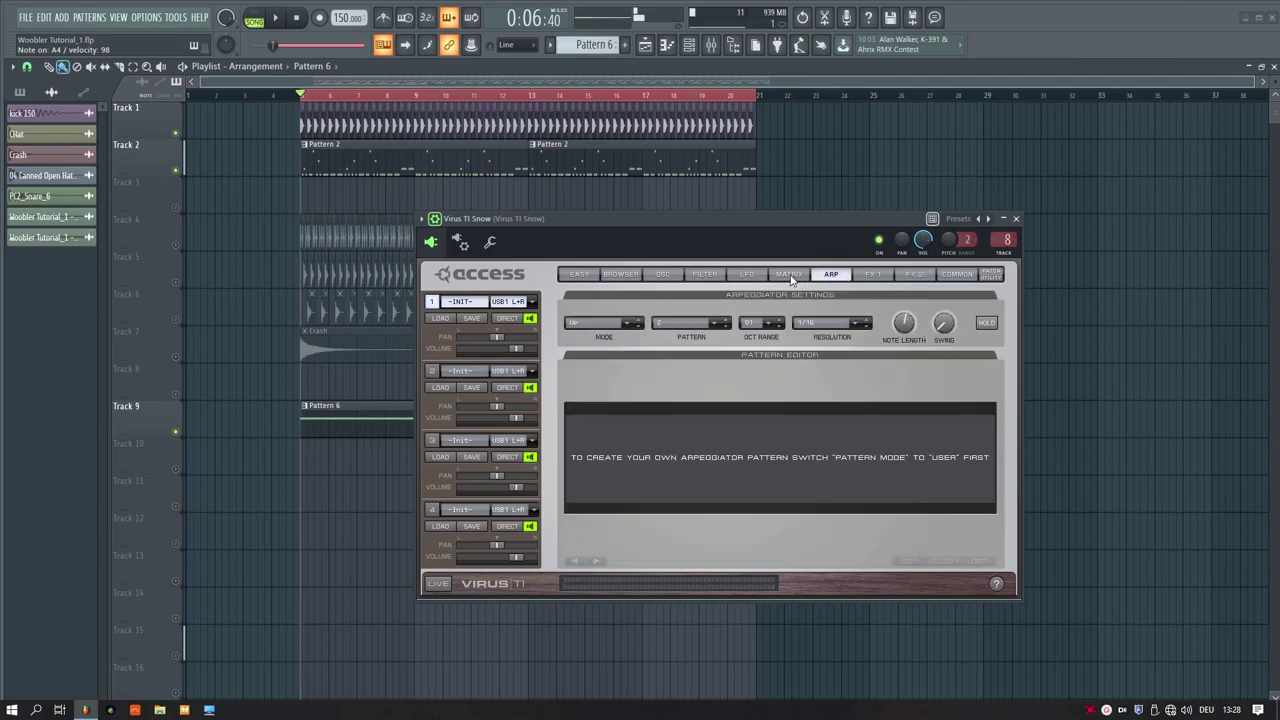
click(754, 274)
click(790, 276)
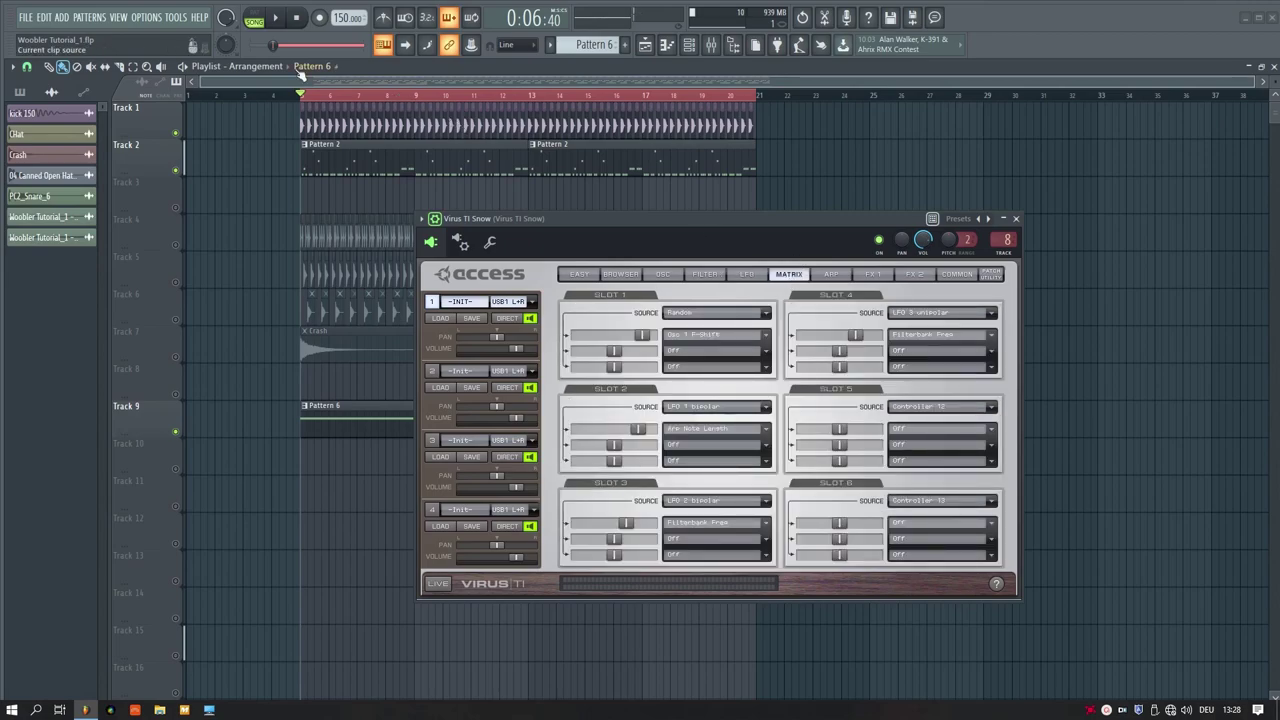
Play the arrangement from just before bar 5 with the drum and crash tracks 4 to 7 unmuted
click(295, 96)
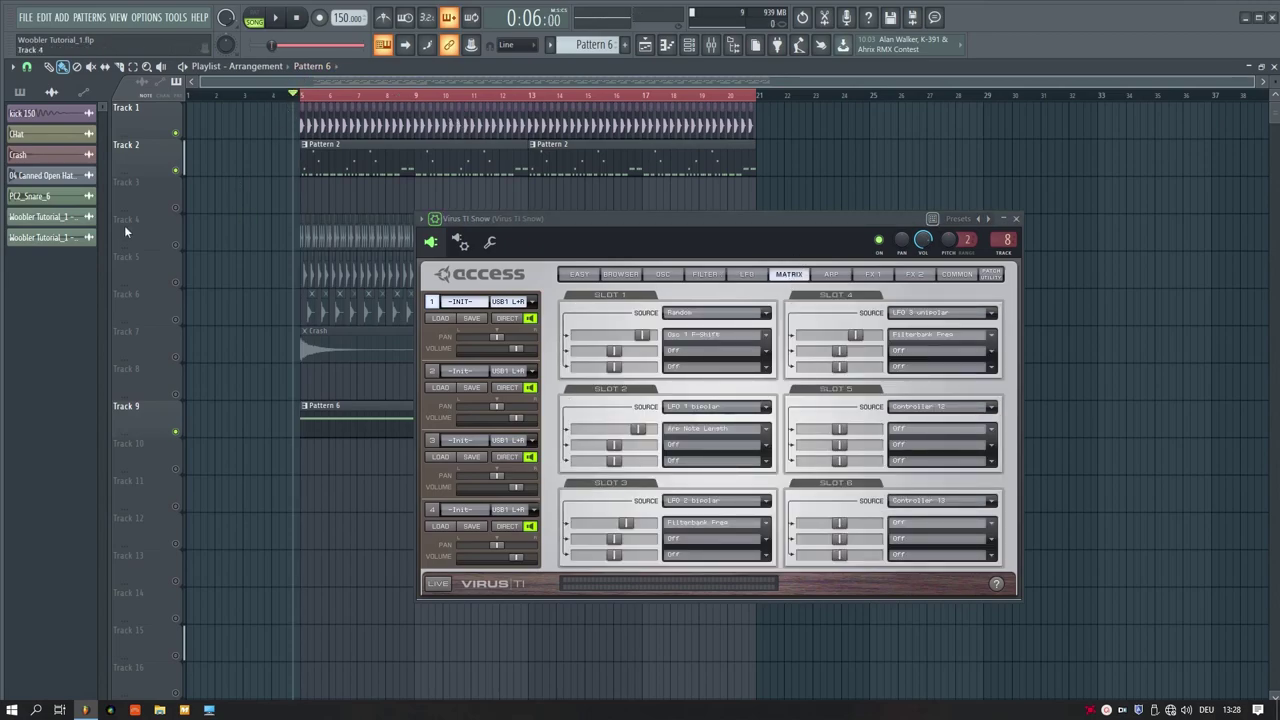
click(180, 245)
key(space)
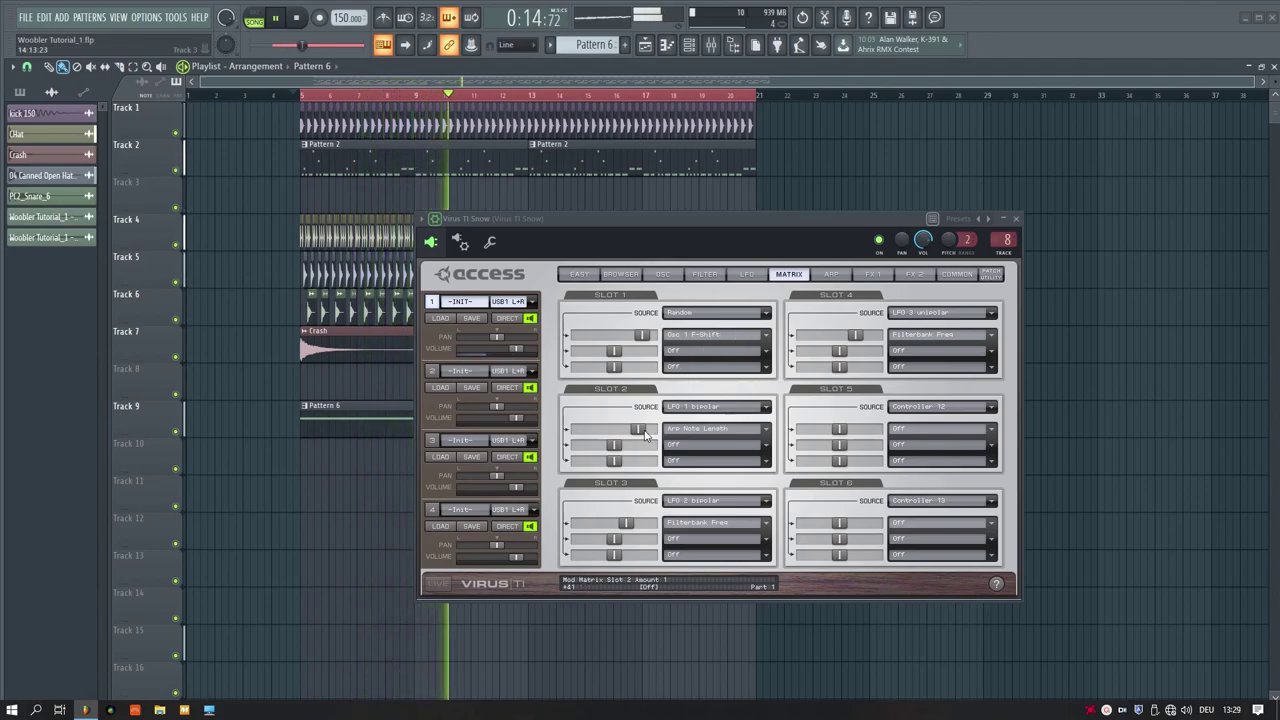
Slightly reduce modulation matrix slot 3's Filterbank Freq amount while listening, and stop playback
mouse_move(625, 523)
mouse_down()
mouse_move(645, 529)
mouse_move(625, 530)
mouse_up()
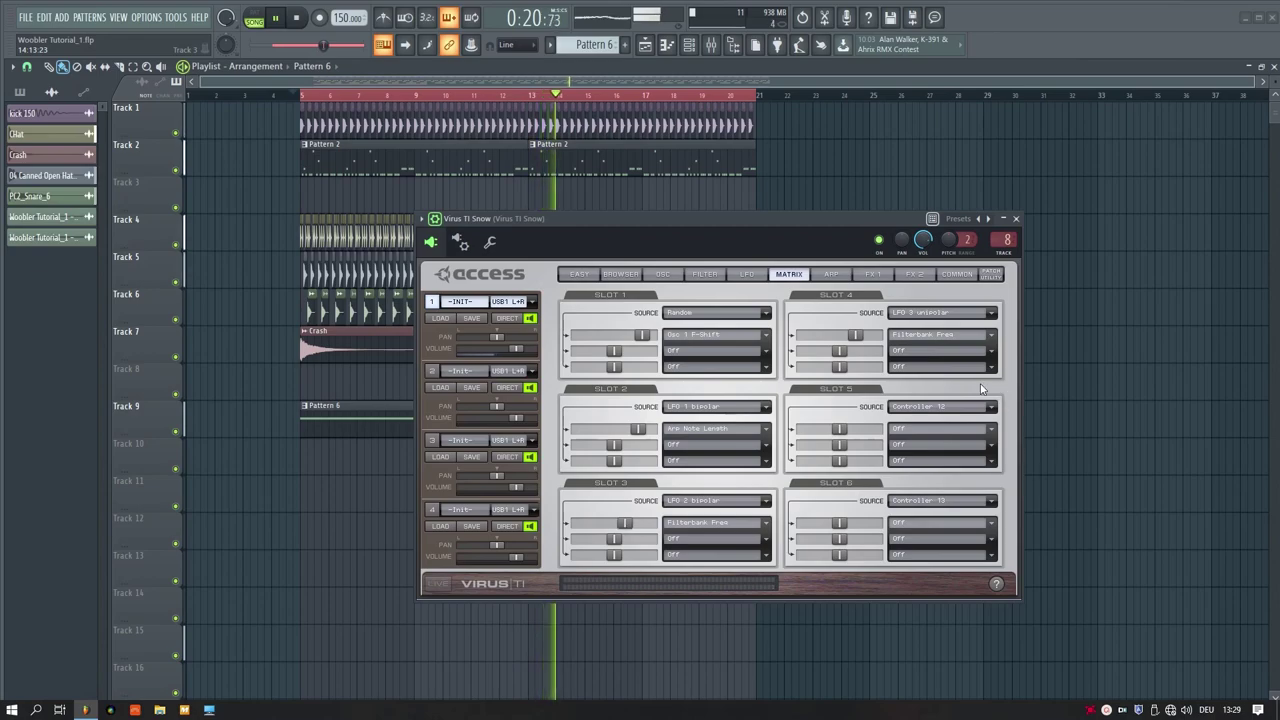
click(831, 274)
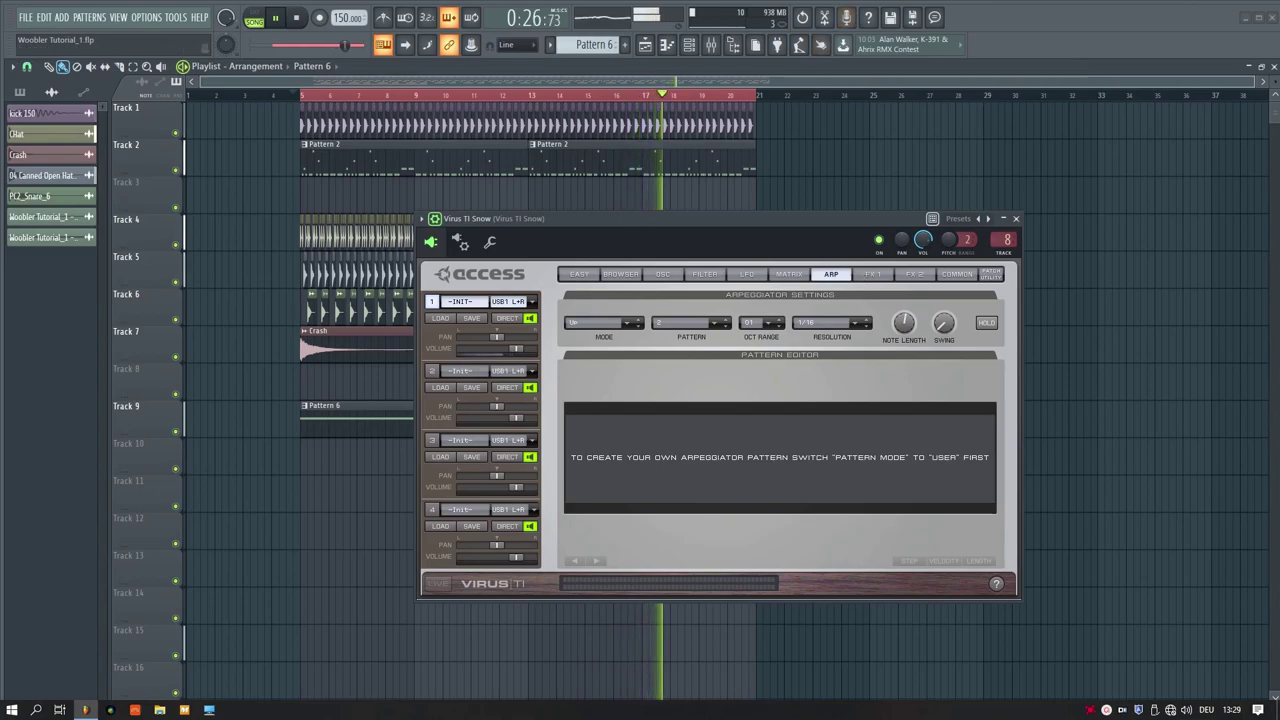
click(909, 276)
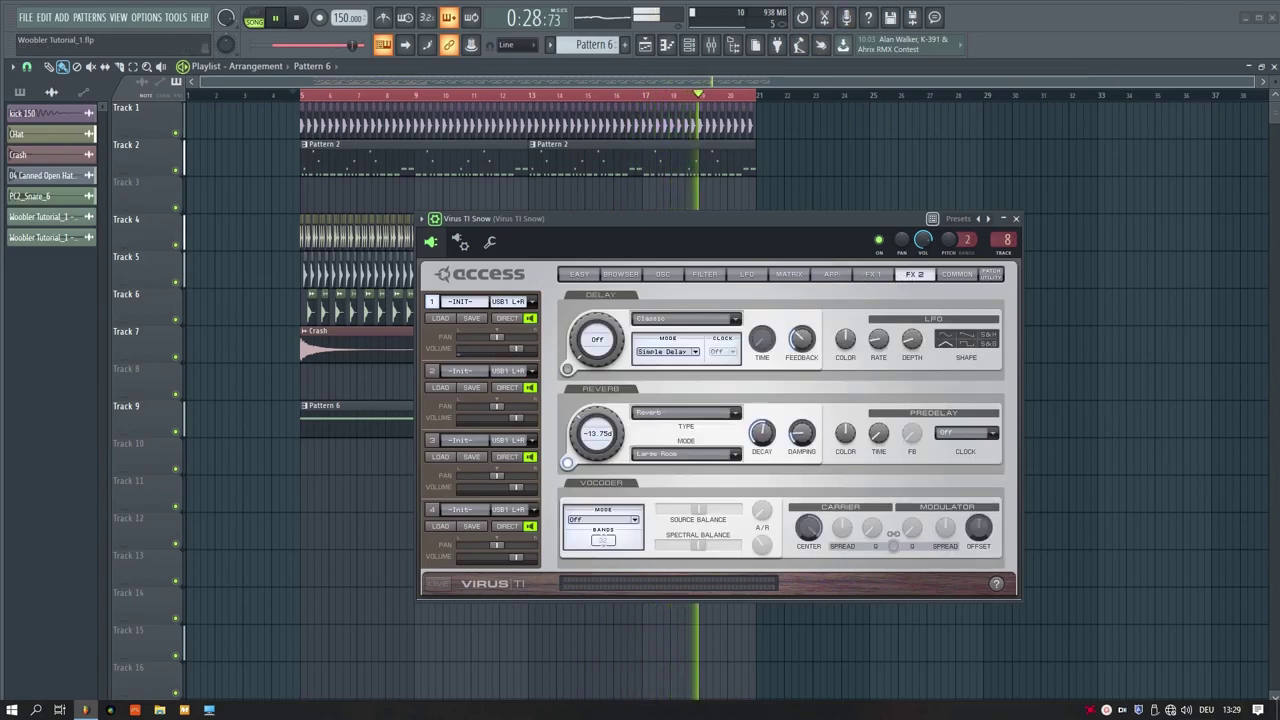
click(300, 18)
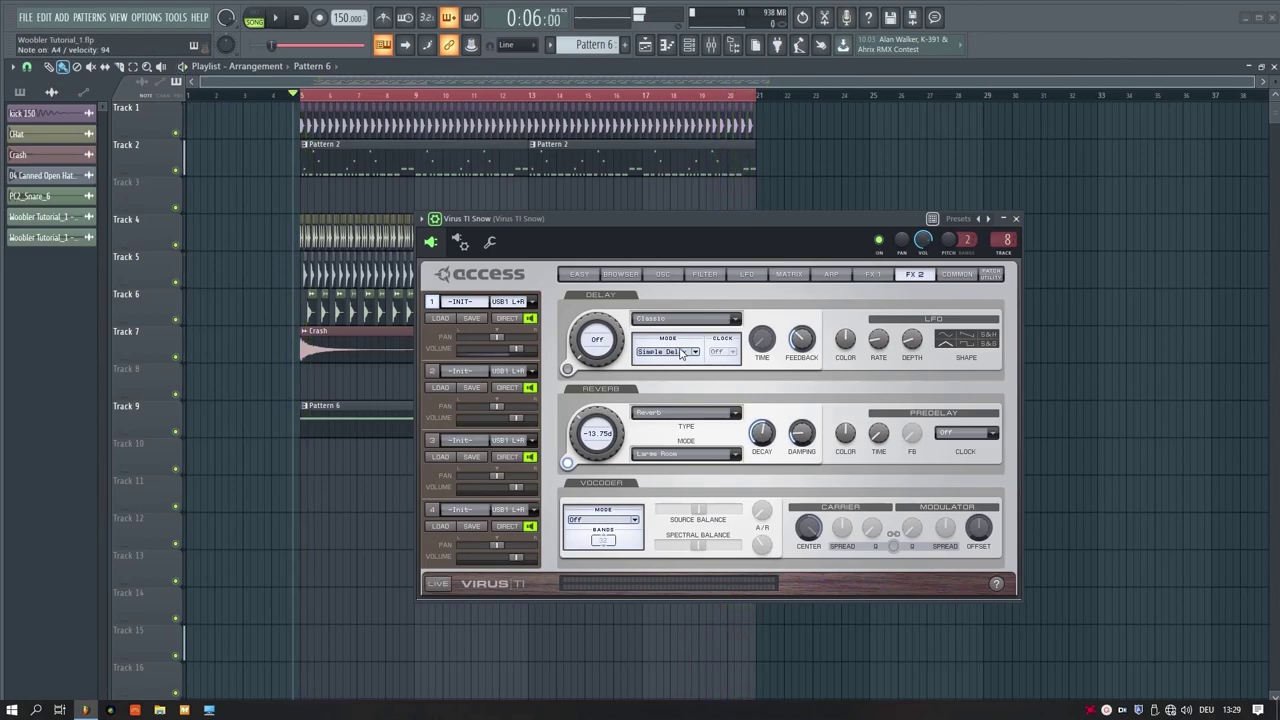
Enable the Classic delay in Simple Delay mode with a send of about -15.8 dB, a 3/8 clock and reduced feedback
click(637, 350)
click(723, 351)
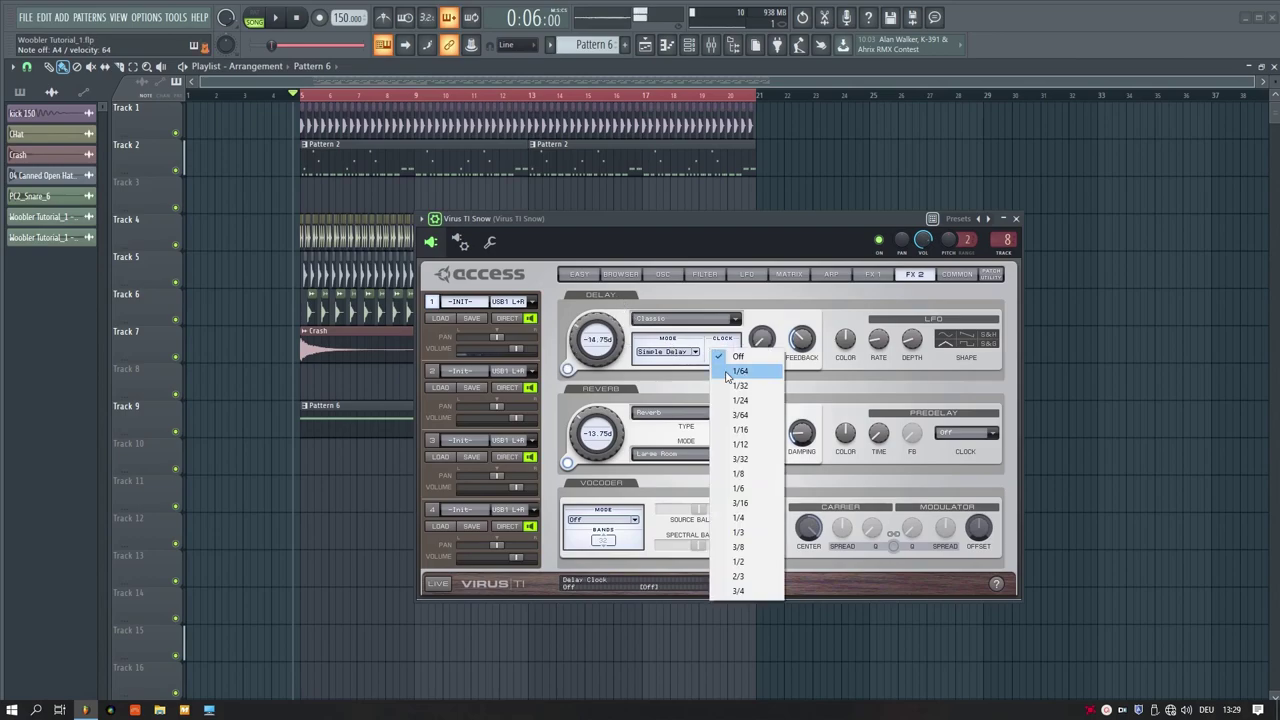
click(748, 545)
scroll(620, 345, down, 1)
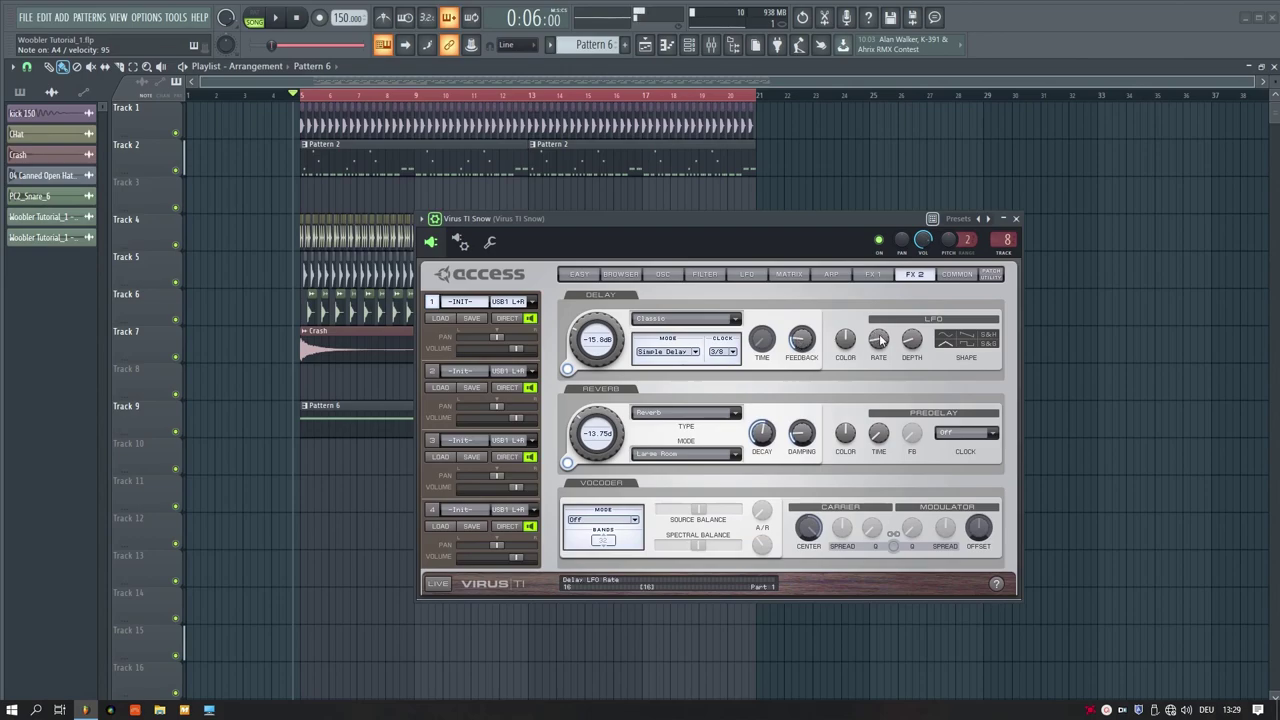
Raise the delay send to -13.75 dB and lower the reverb send to -21.1 dB
scroll(614, 325, up, 3)
scroll(633, 345, down, 1)
drag(622, 430, 620, 459)
Route matrix slot 1's Random source to Amp Env Release with a small positive amount, and set slot 4's Filterbank Freq amount to +23
click(781, 276)
click(748, 276)
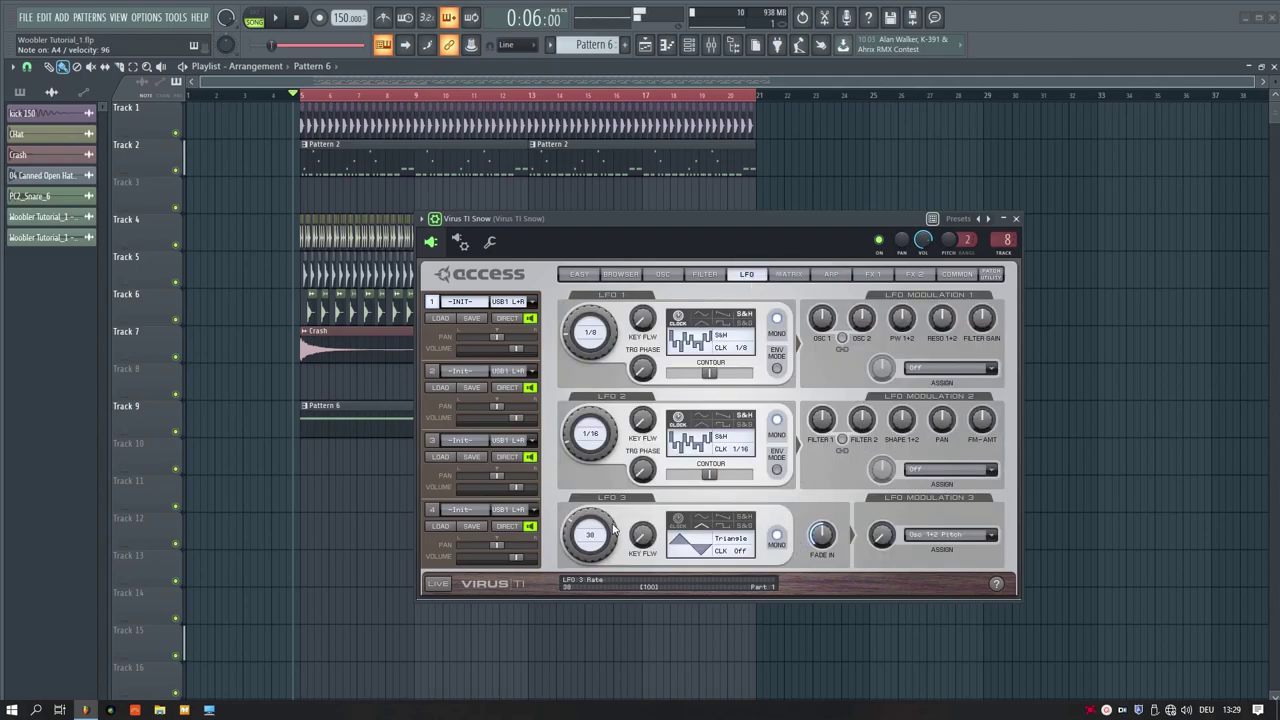
click(705, 275)
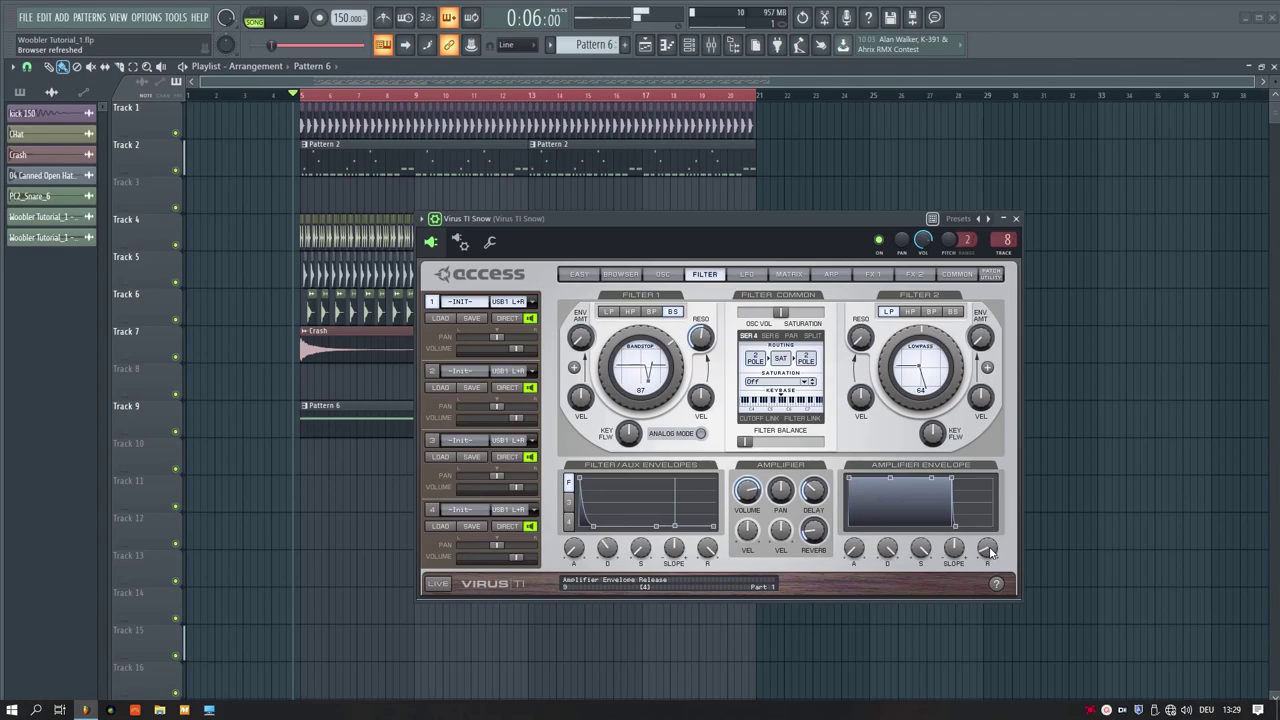
click(788, 275)
click(687, 351)
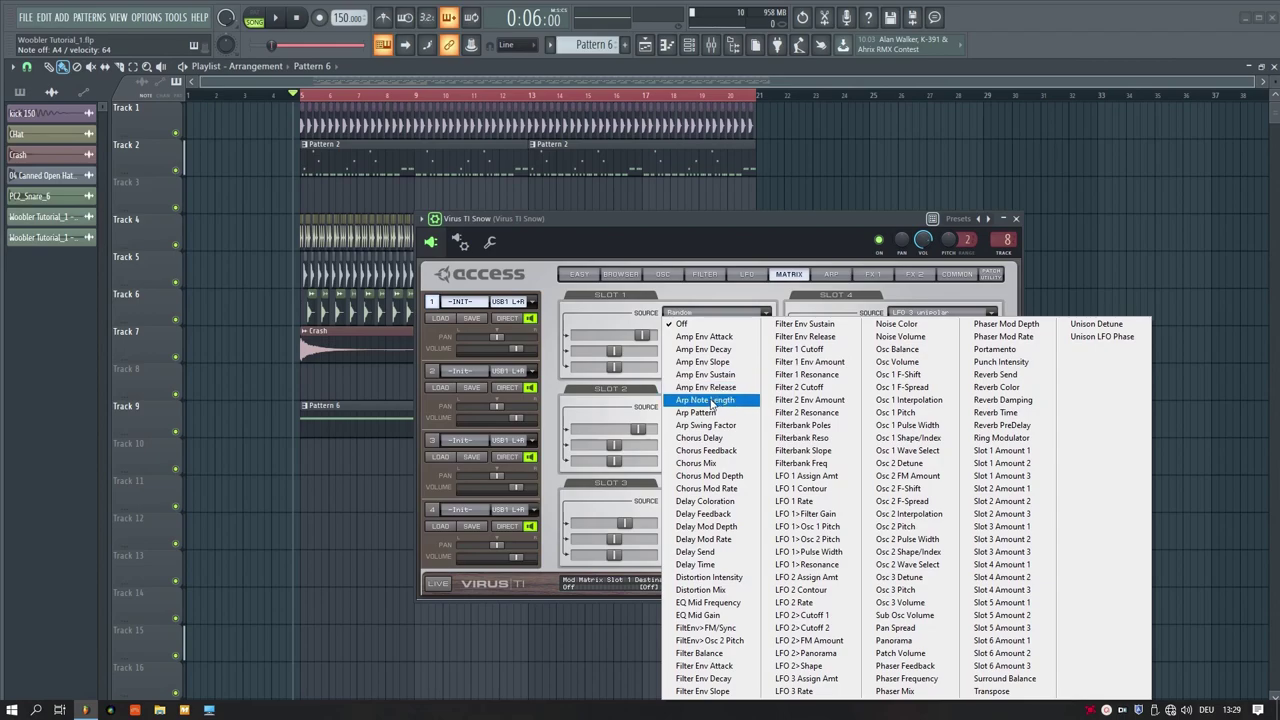
click(713, 400)
drag(622, 353, 628, 354)
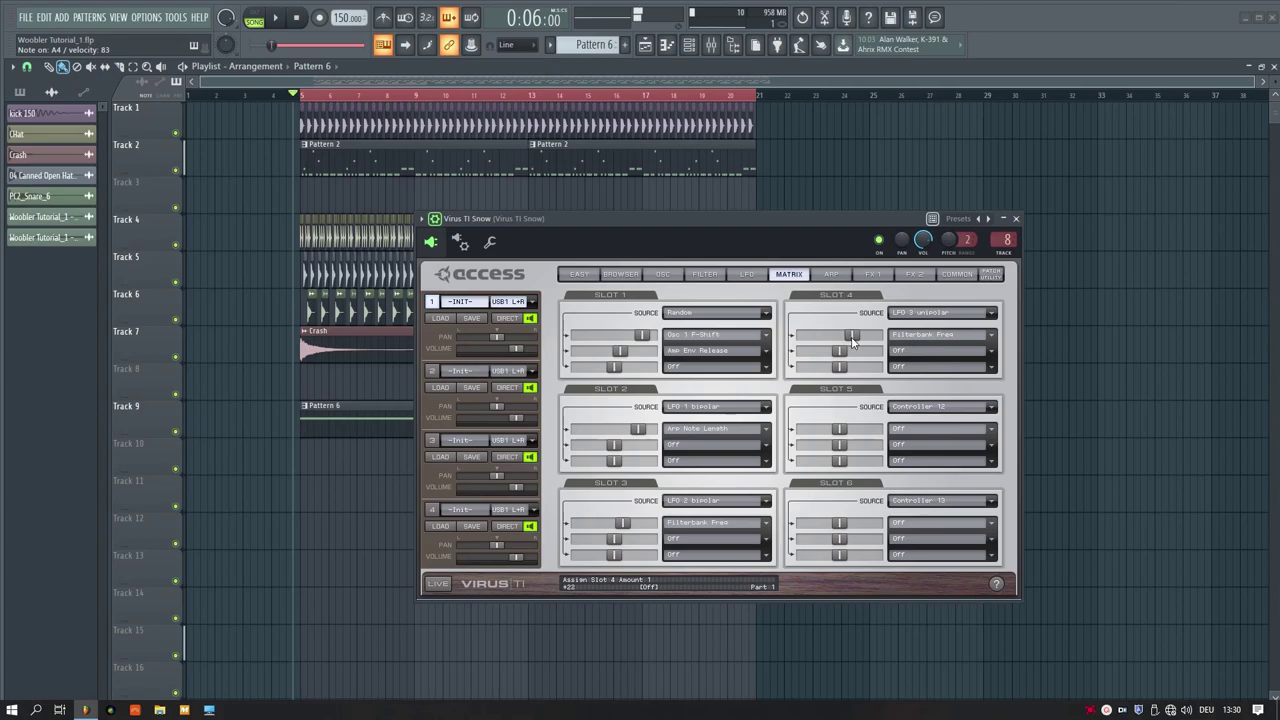
Turn up the Classic chorus mix and adjust the chorus feedback, rate and depth
click(833, 276)
click(872, 275)
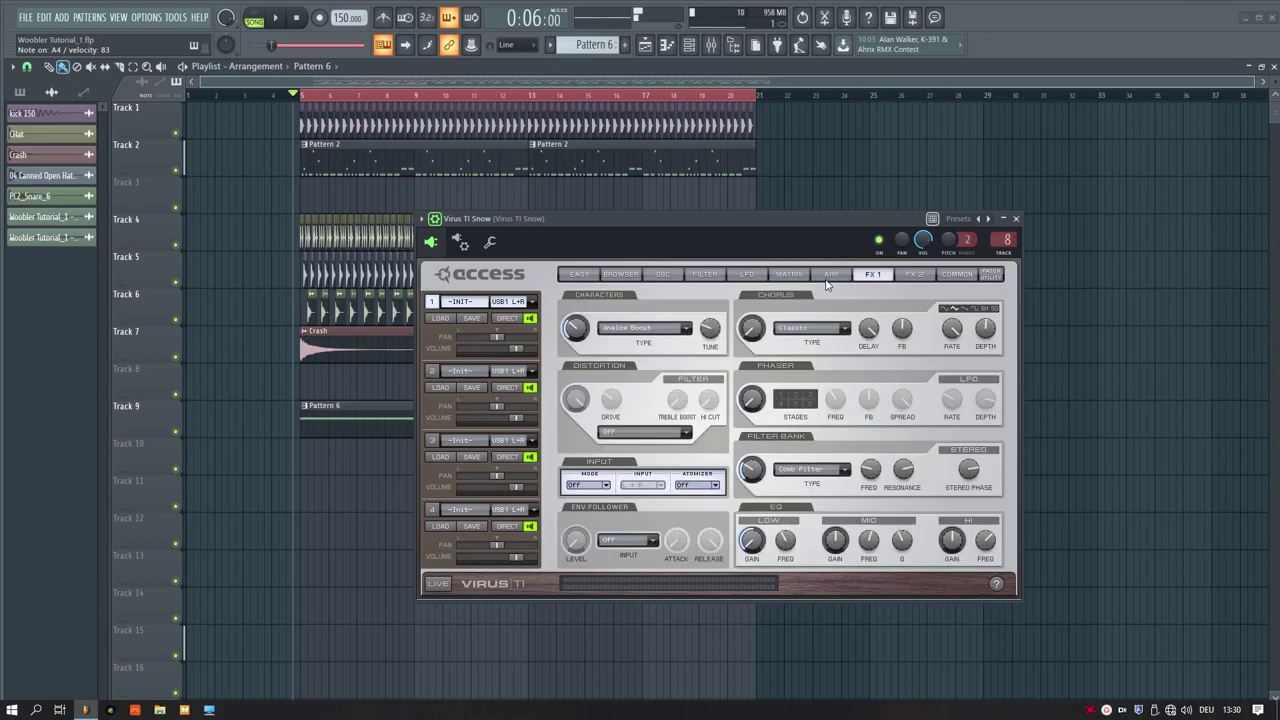
drag(754, 326, 772, 265)
click(912, 275)
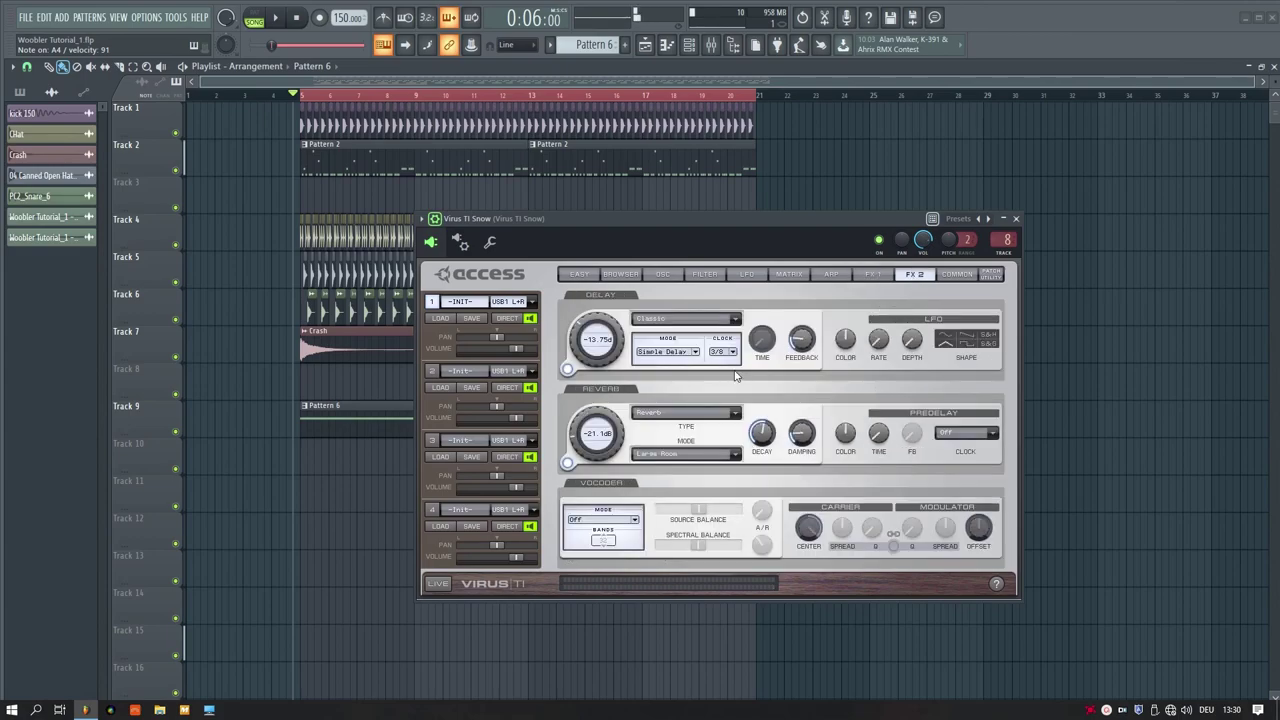
click(884, 276)
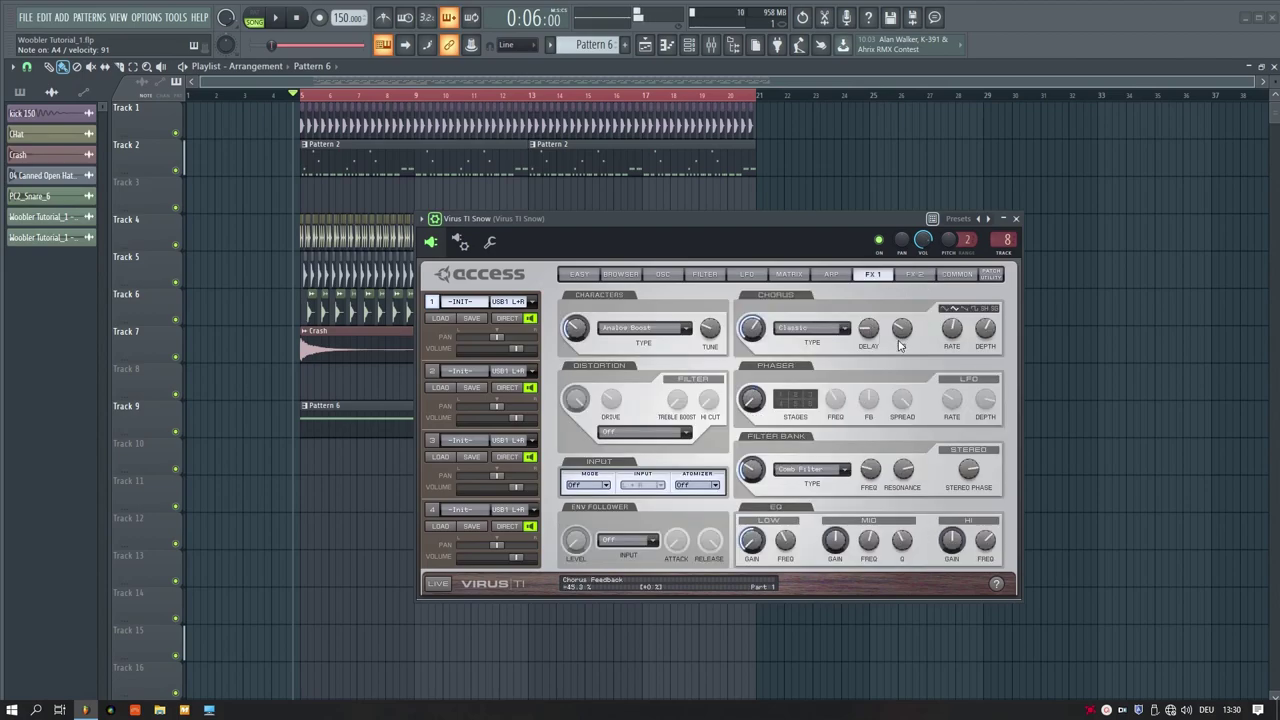
Play the arrangement to check the sound and fine-tune the comb filter's mix, ending with playback stopped
click(830, 276)
key(space)
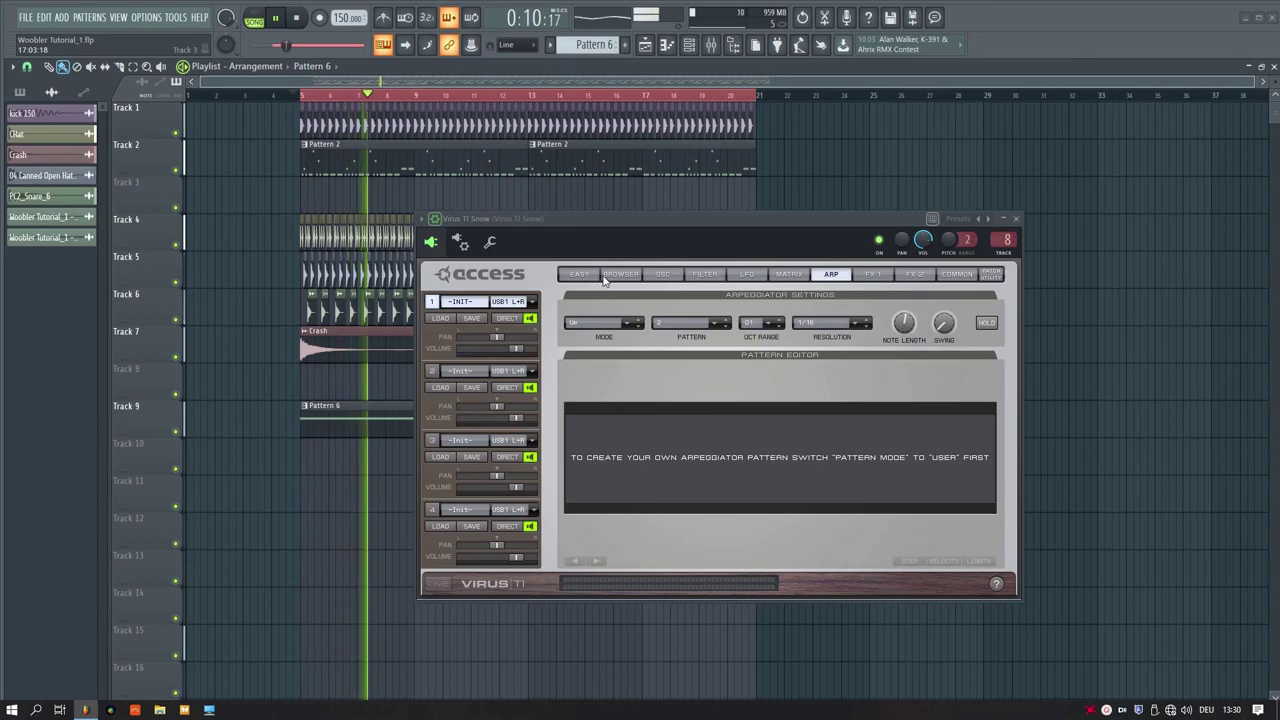
click(914, 274)
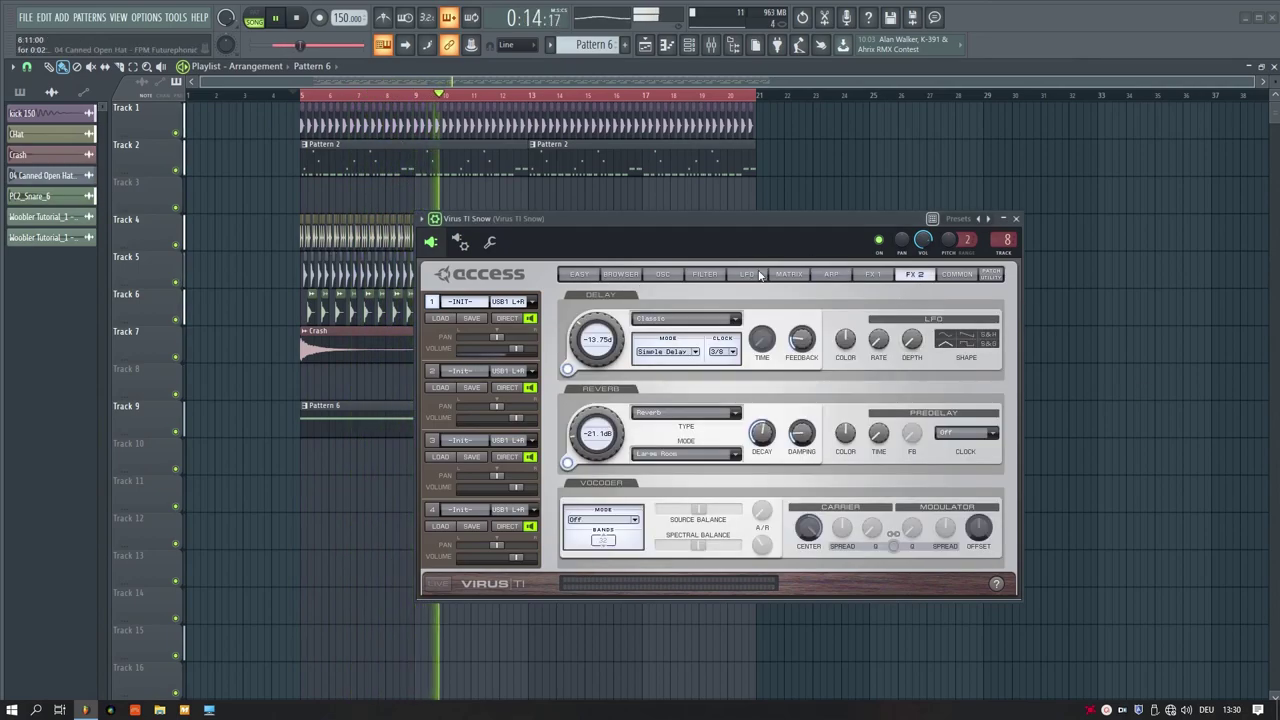
click(873, 274)
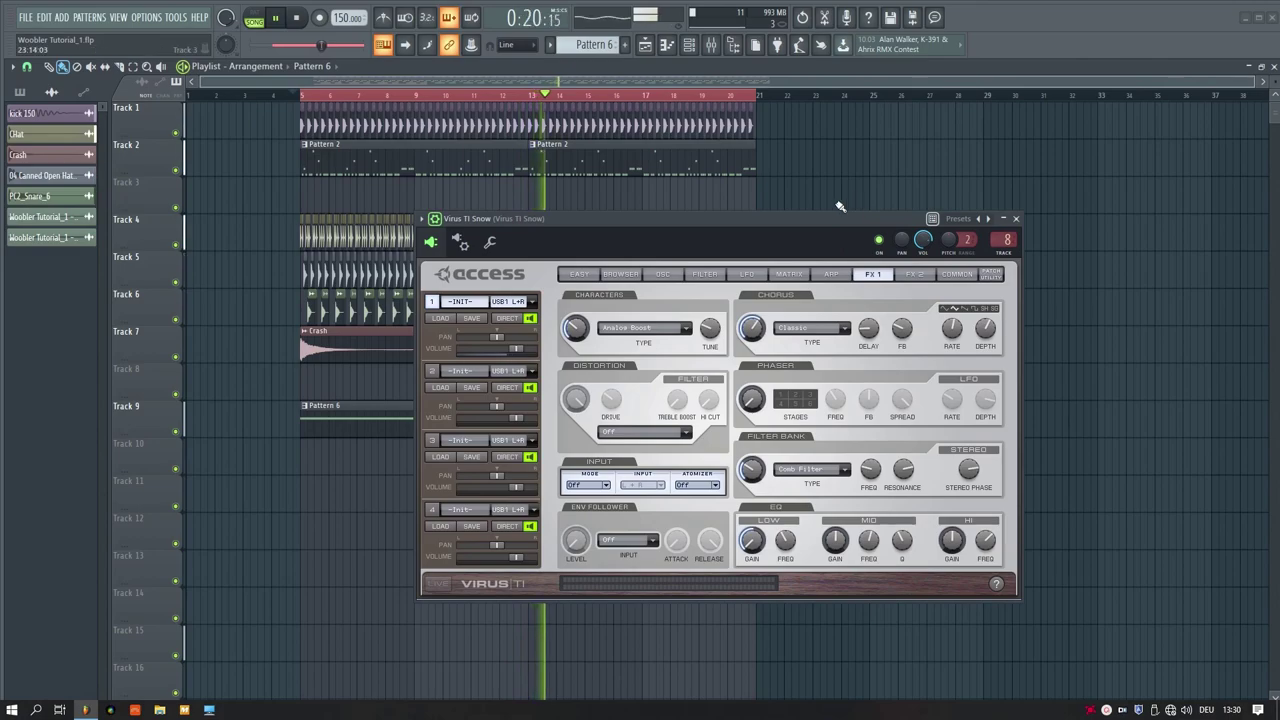
mouse_move(753, 467)
mouse_down()
mouse_move(767, 417)
mouse_move(760, 482)
mouse_up()
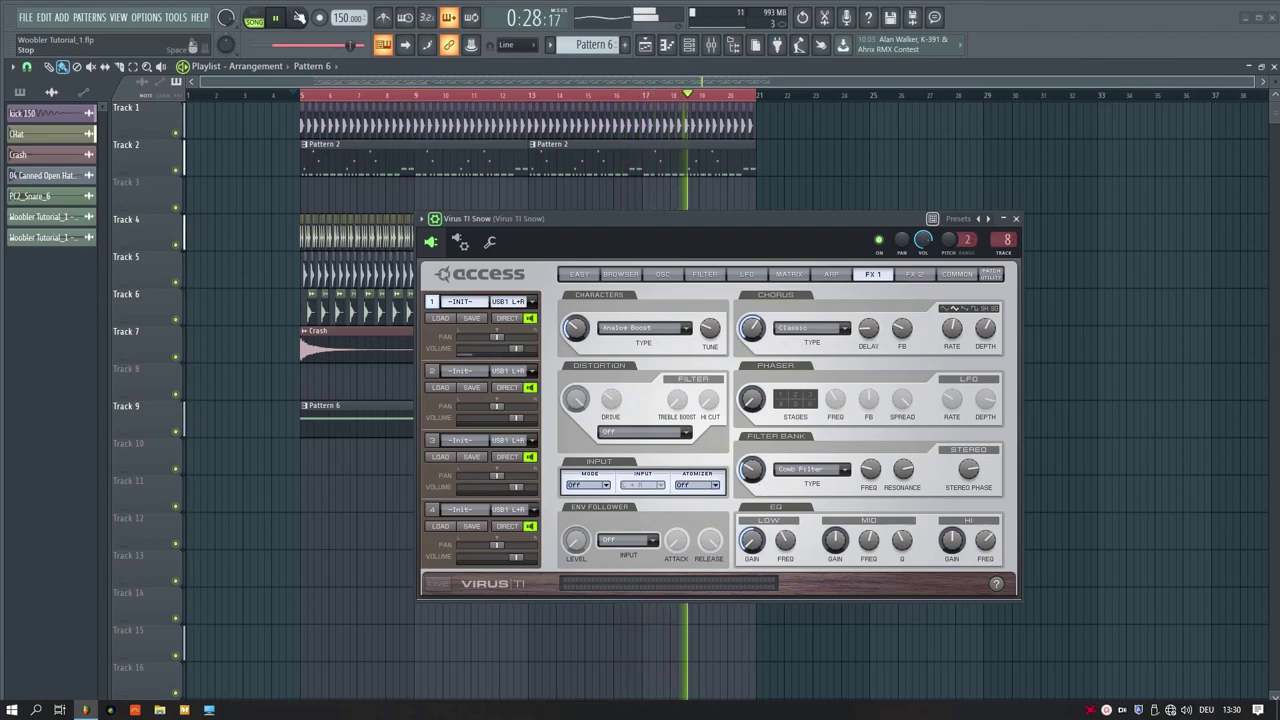
key(space)
Store the patch as Cool Lead in the Arkasha Fm Virus Bank library
click(913, 274)
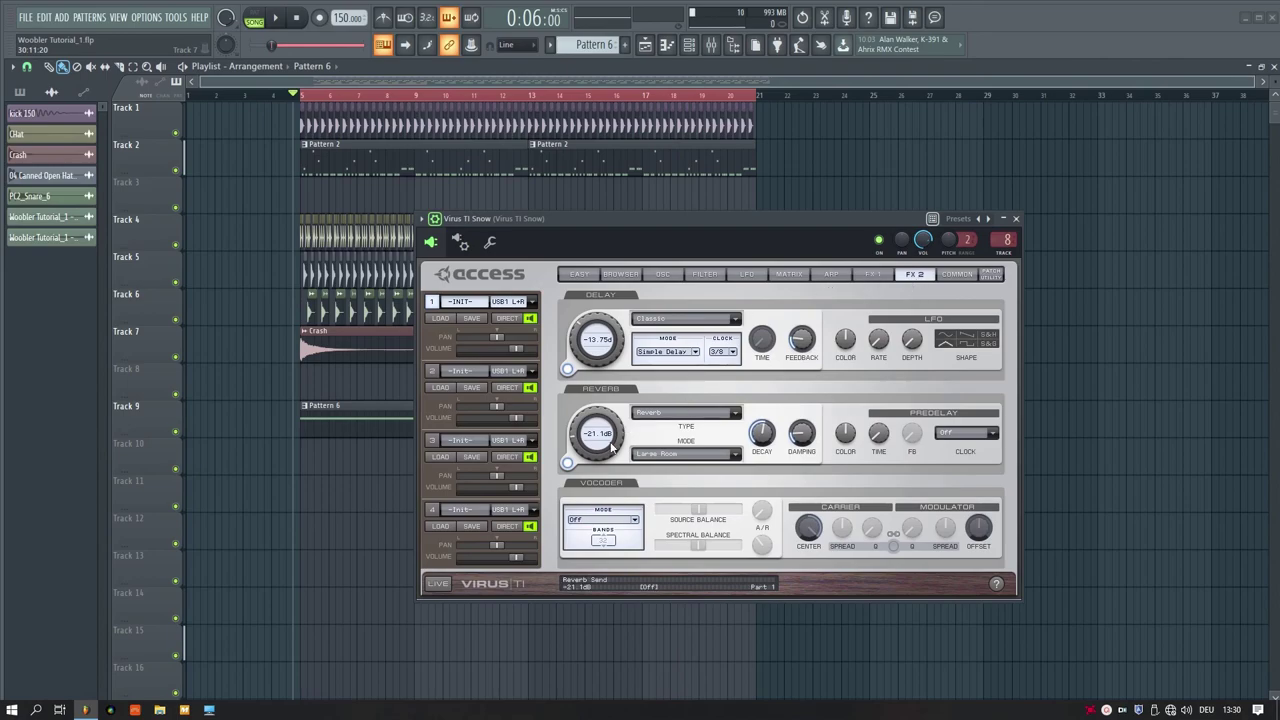
click(706, 274)
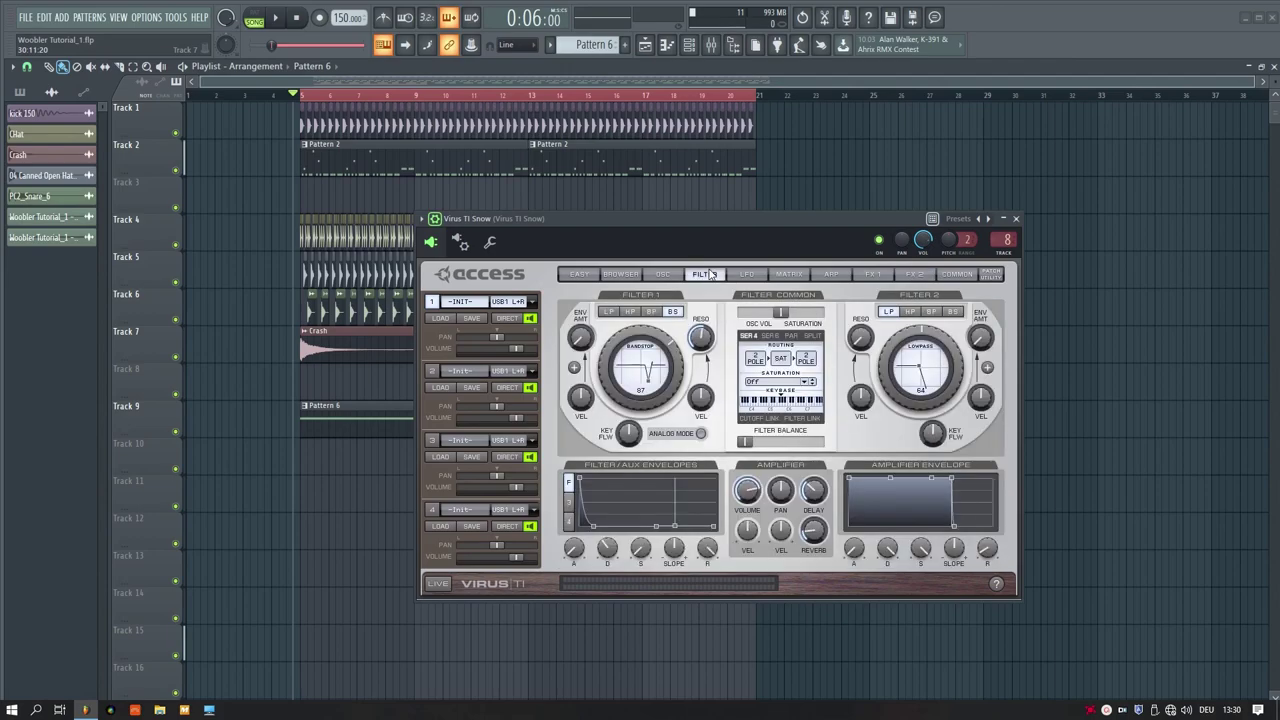
click(619, 276)
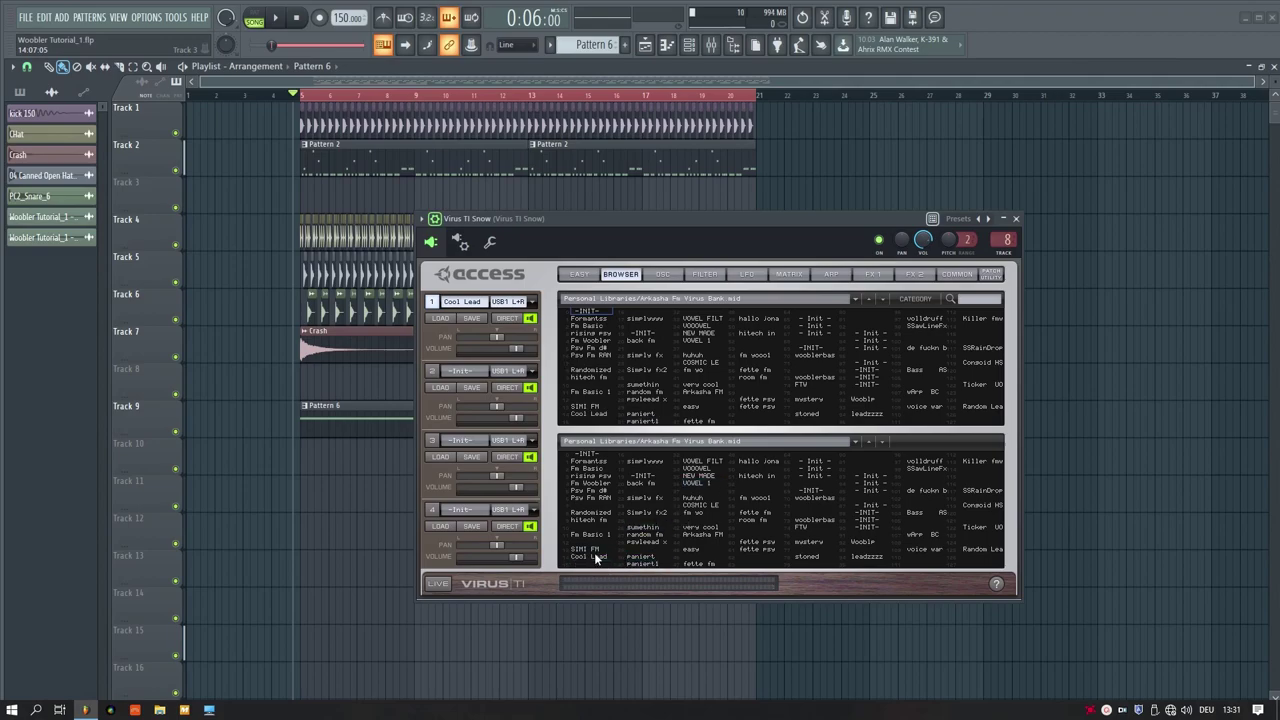
Audition the Sundial 3 wavetable on oscillator 1 and settle on Sundial 1
click(676, 277)
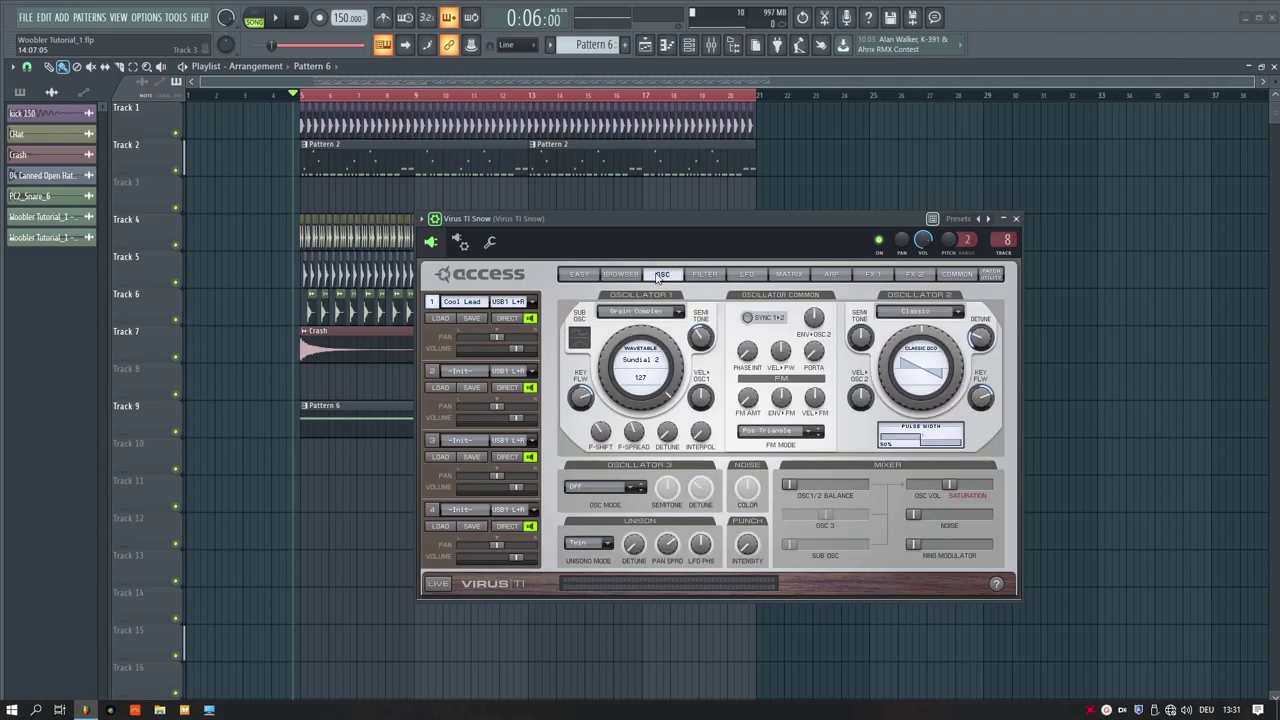
click(655, 368)
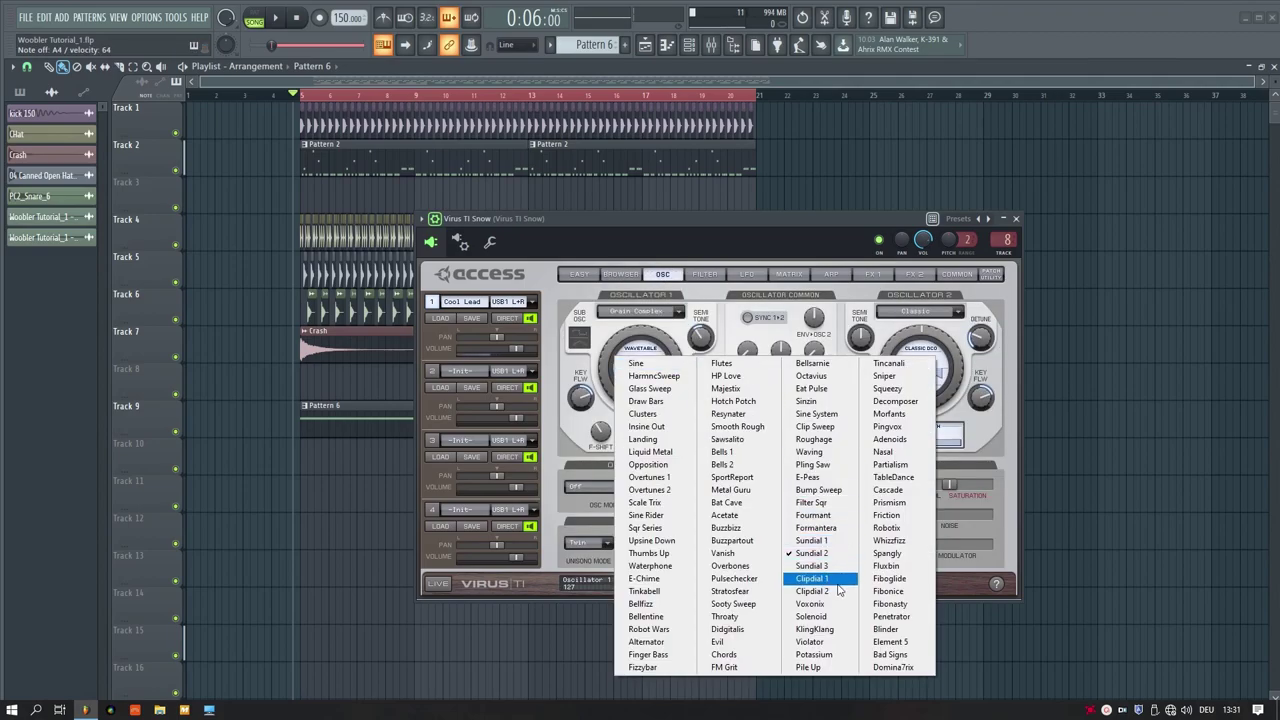
click(812, 565)
click(646, 362)
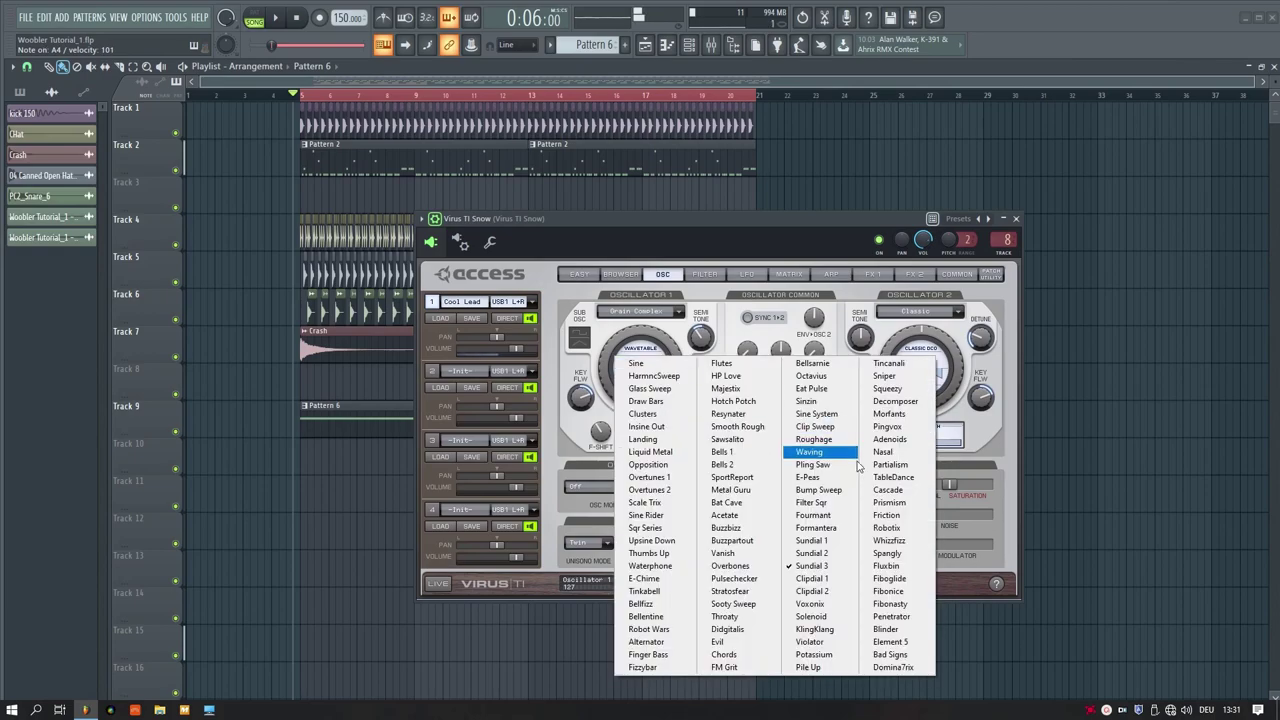
click(811, 540)
click(646, 362)
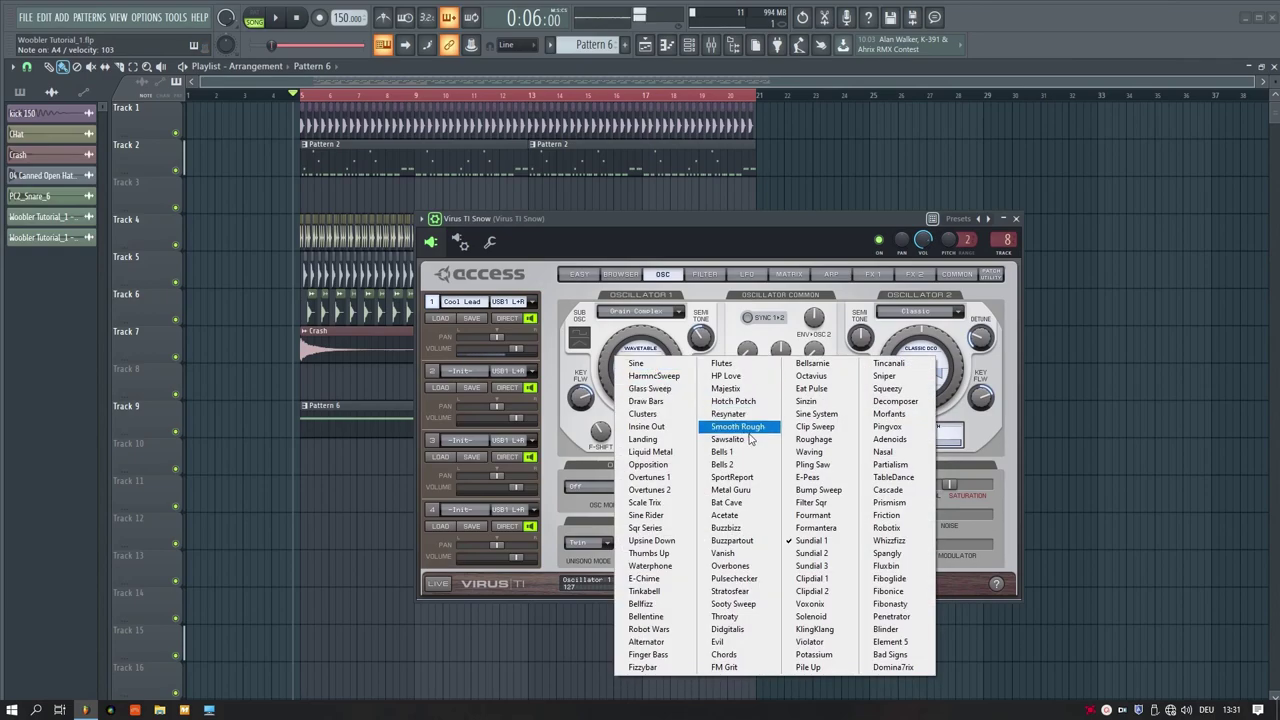
click(775, 231)
Play the arrangement and shorten the arpeggiator's note length to about -31.9%
key(space)
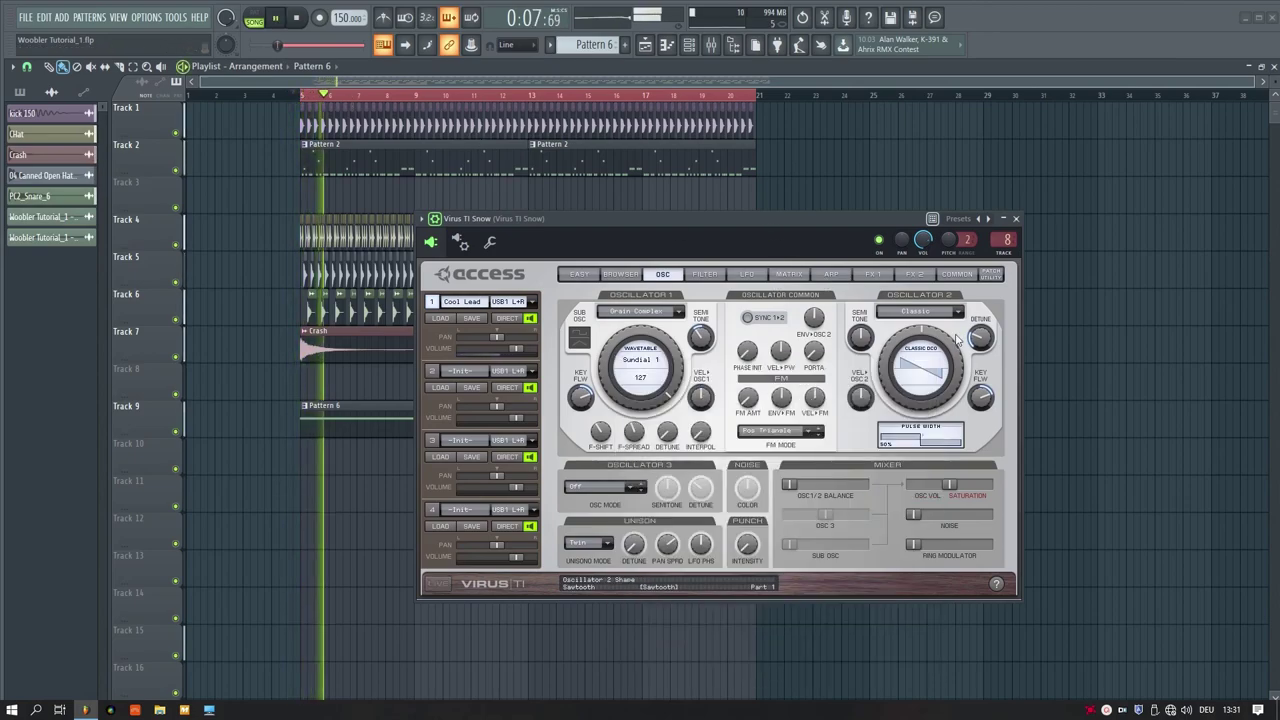
click(908, 275)
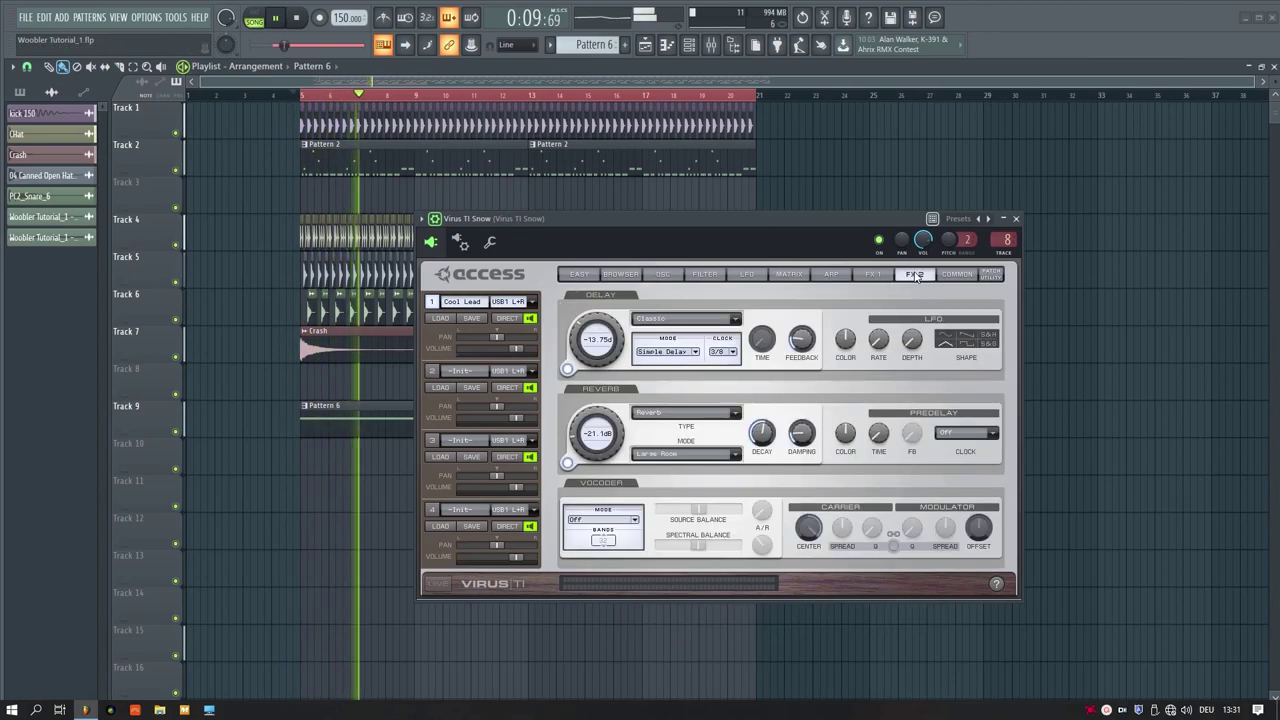
click(873, 275)
click(831, 275)
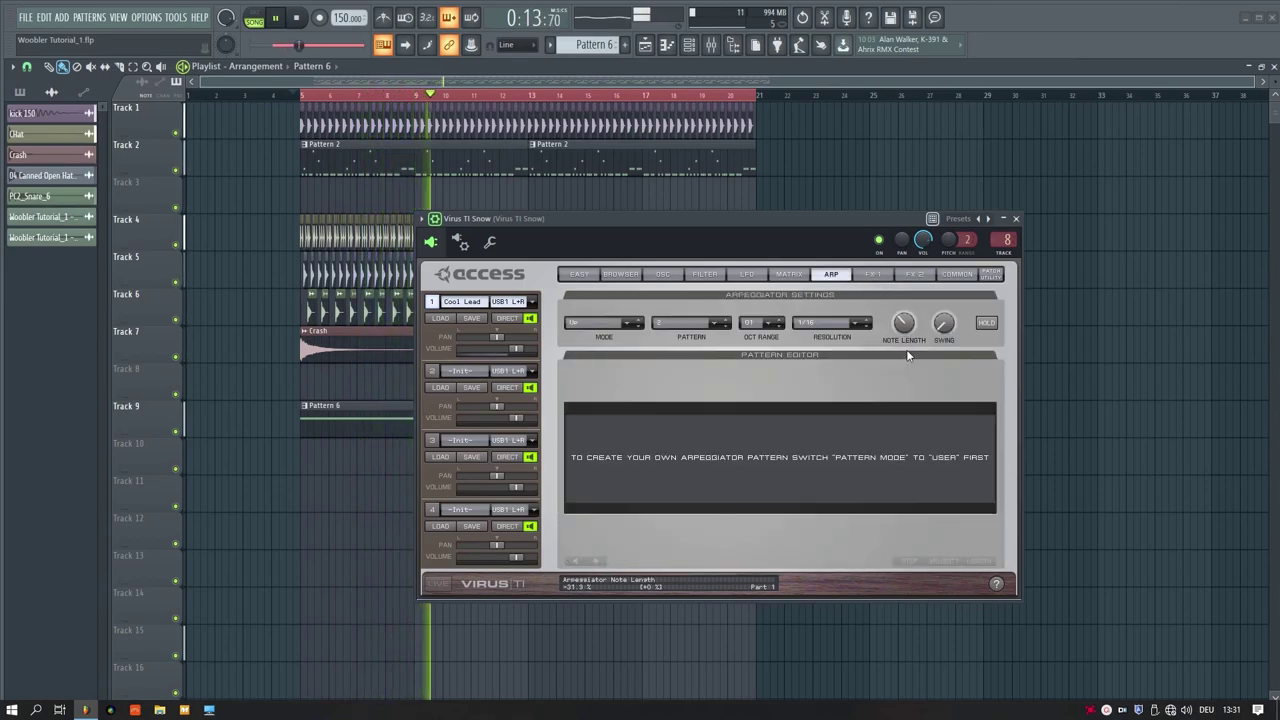
Fine-tune the arpeggiator's note length and set the delay send to about -17.2 dB while the arrangement plays
scroll(905, 318, up, 3)
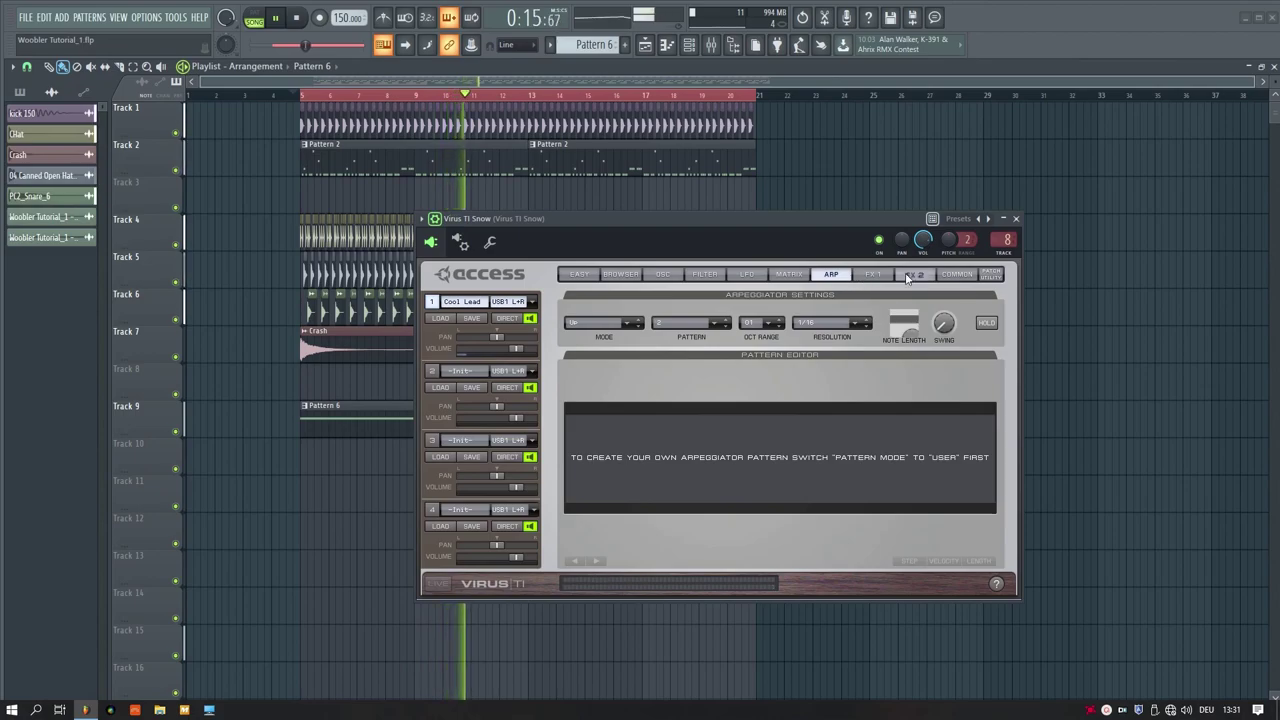
click(914, 274)
scroll(624, 345, down, 2)
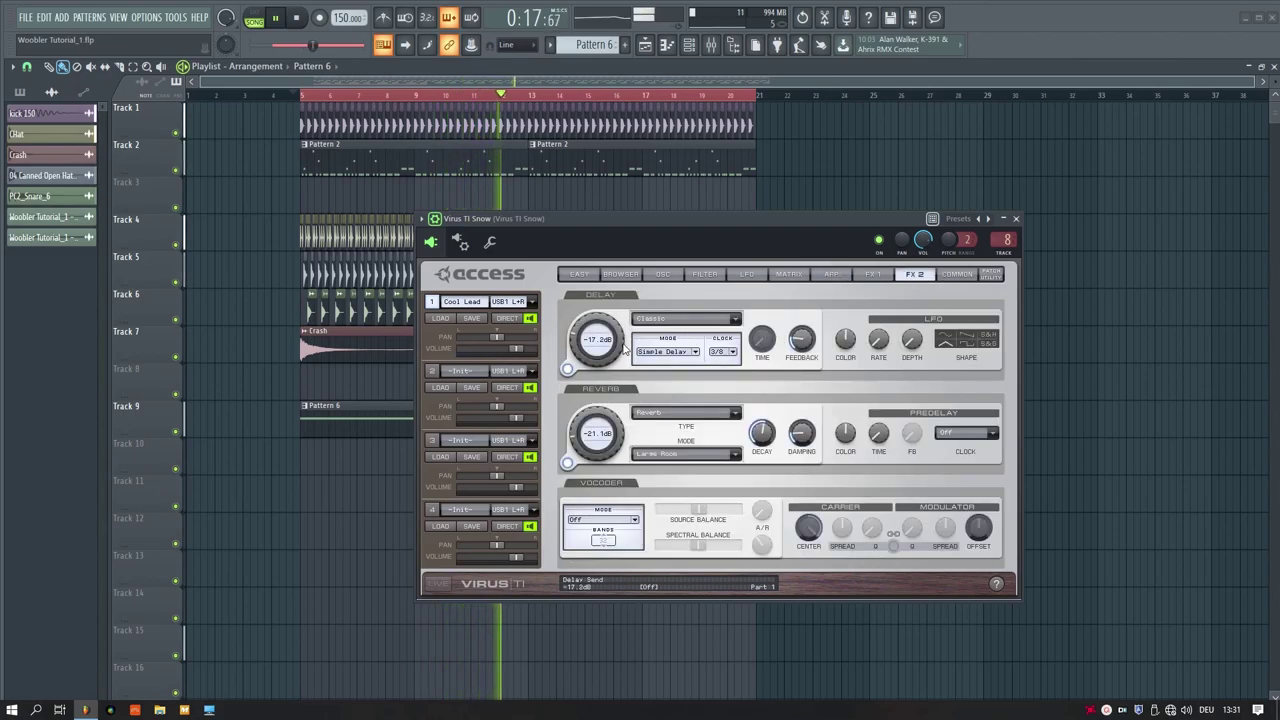
Review the patch's effects and modulation matrix, stop playback, and check the patch library and easy-edit controls
click(831, 274)
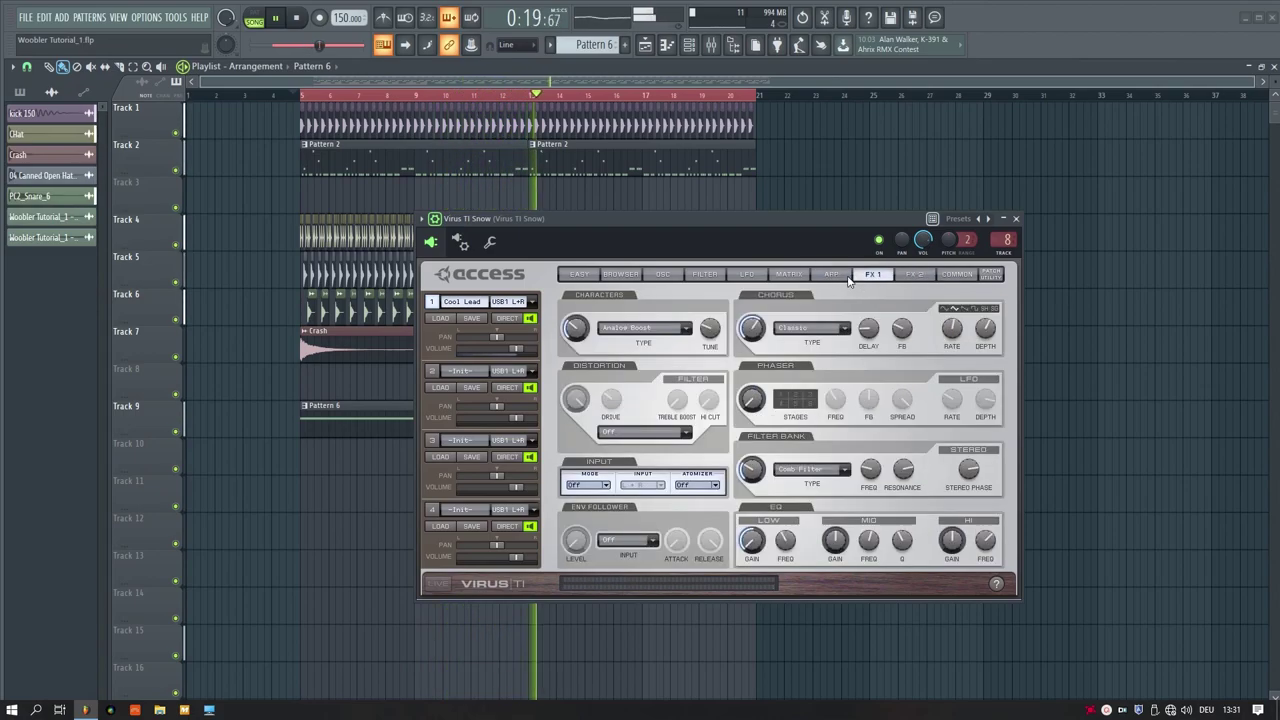
click(789, 274)
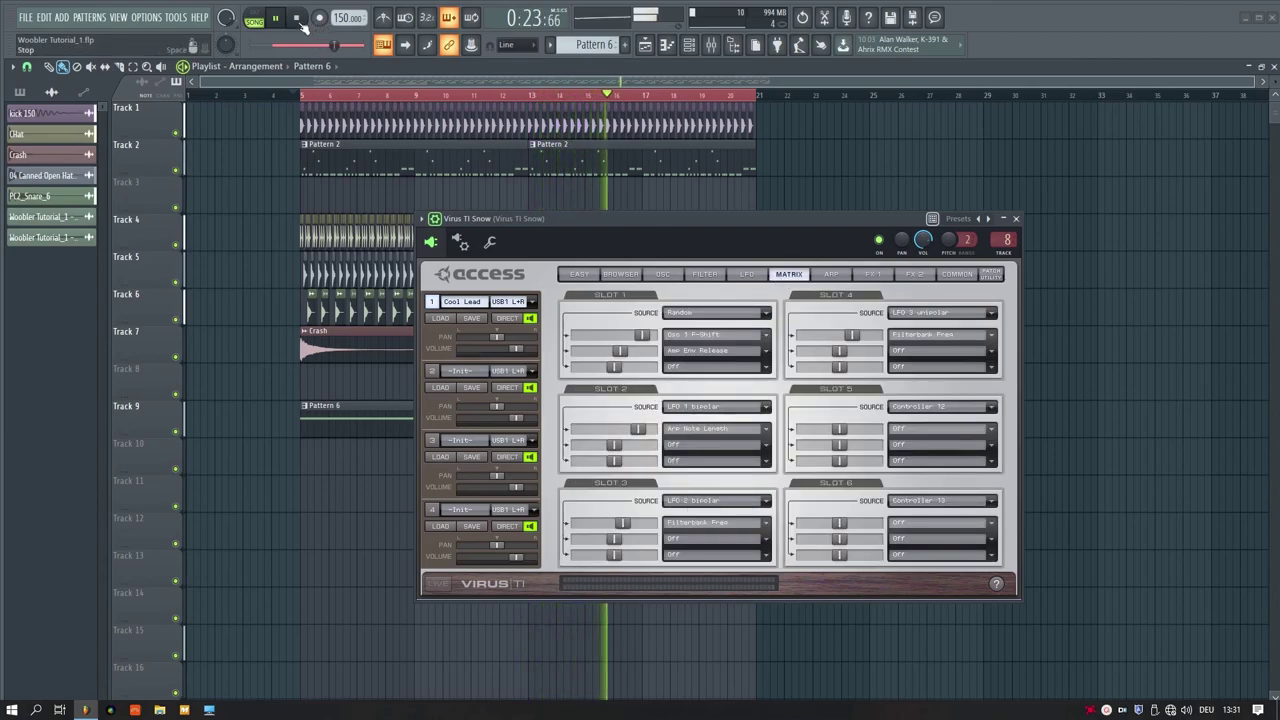
key(space)
click(620, 274)
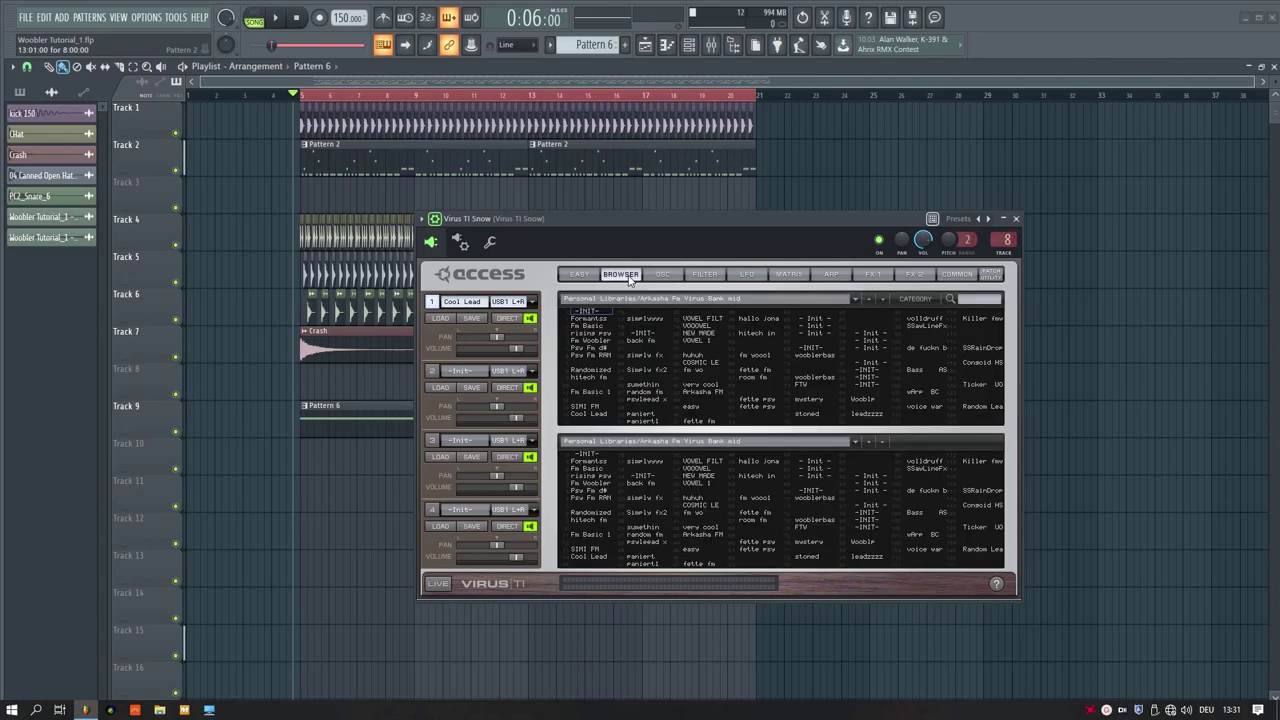
click(590, 274)
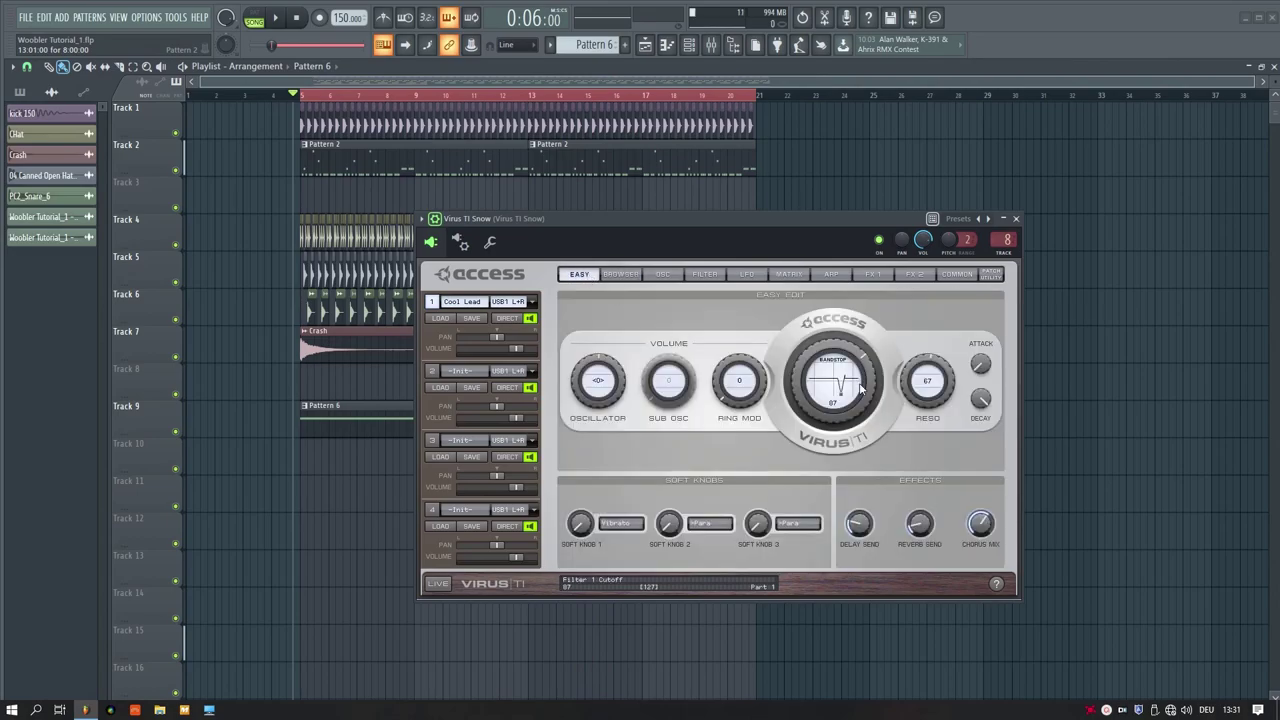